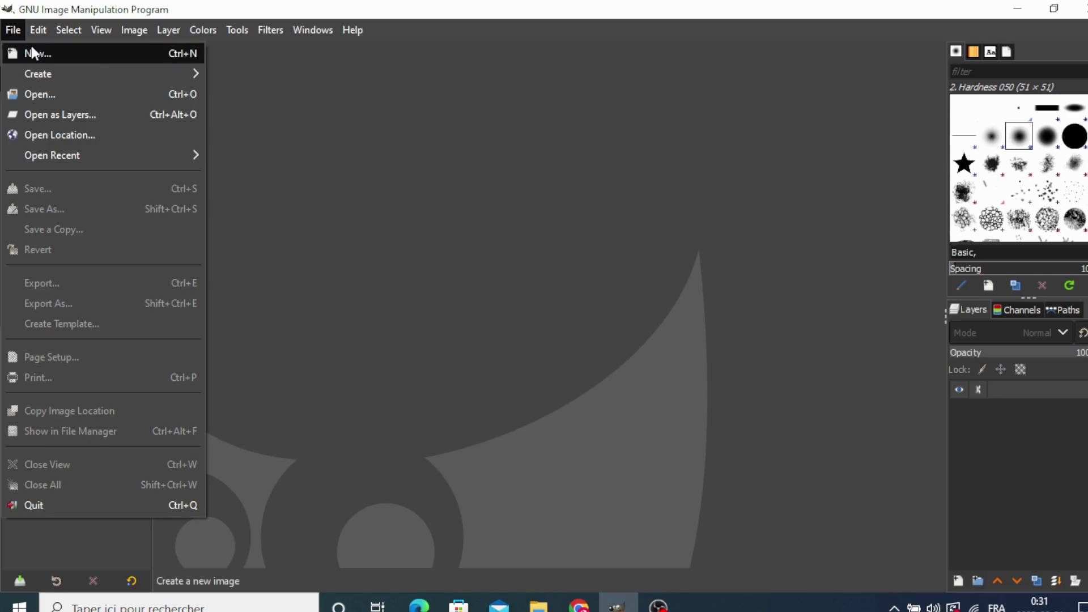
Create a new blank white 1920×1080 px image
click(32, 50)
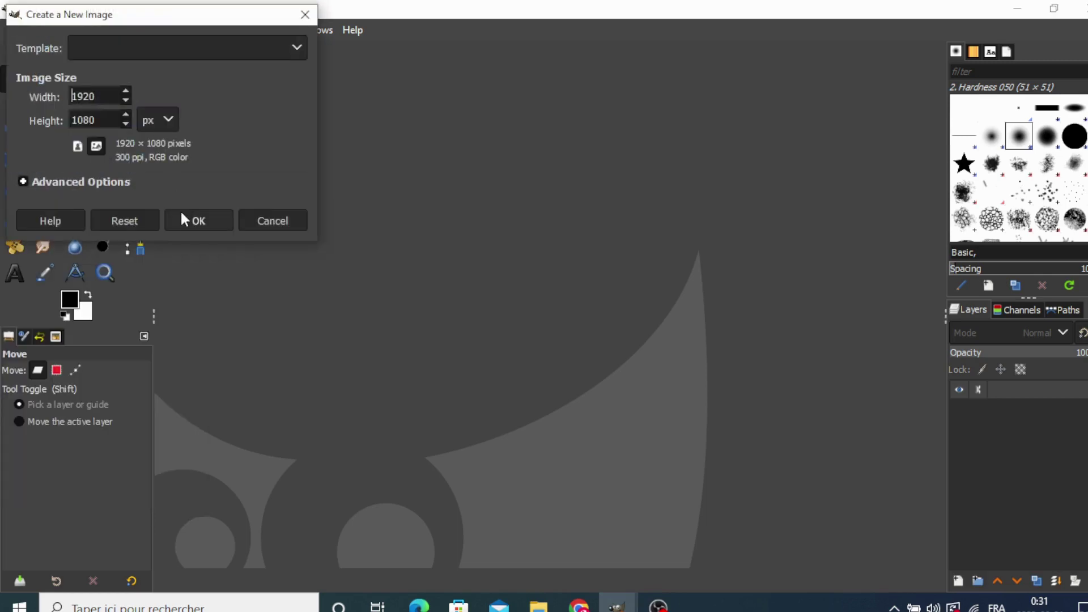
click(181, 215)
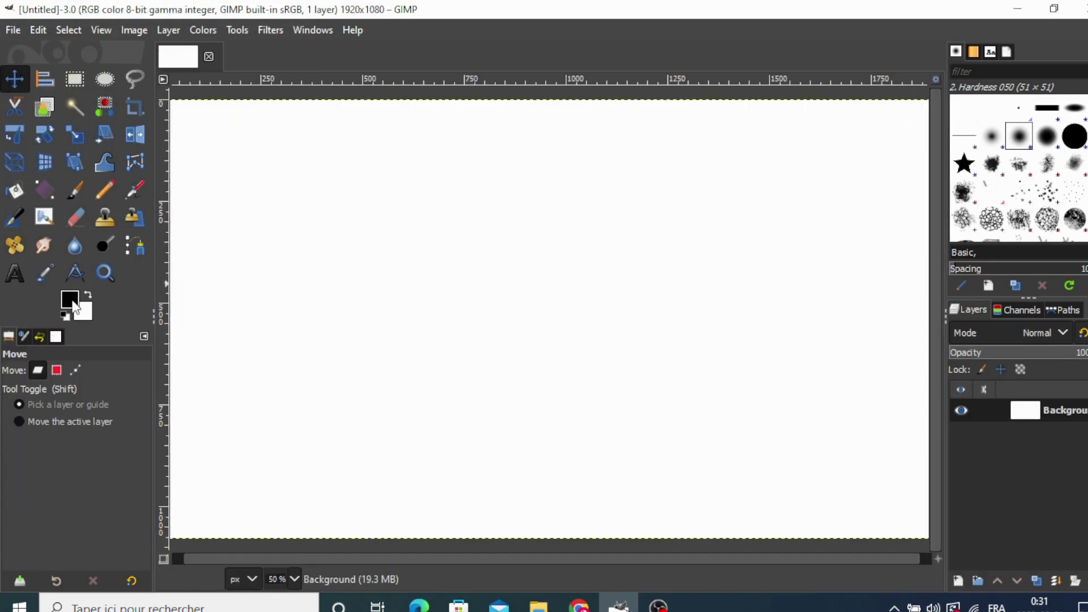
click(70, 301)
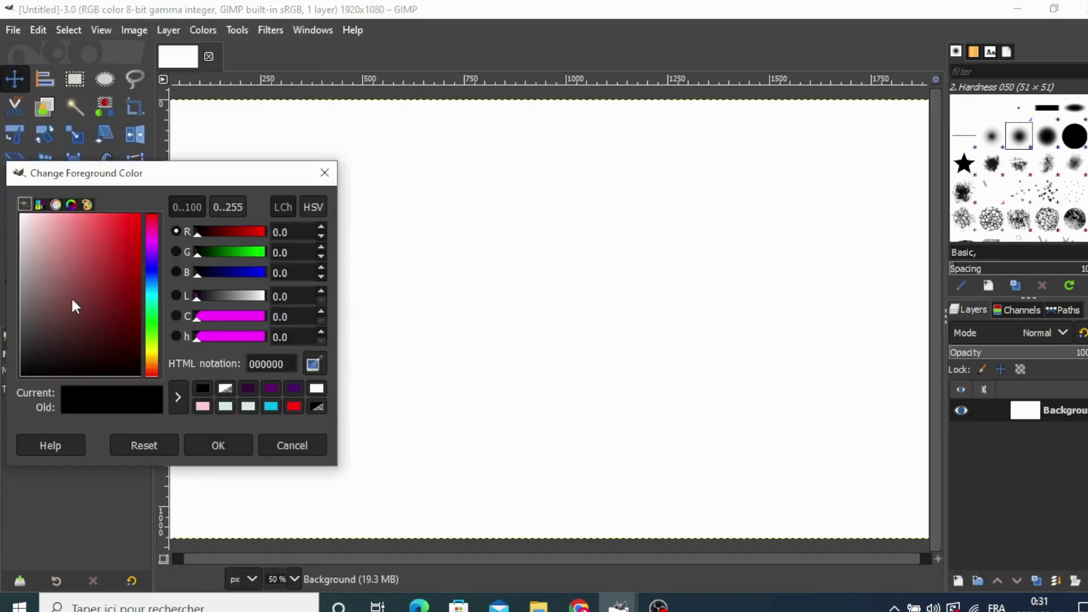
Set the foreground colour to dark purple 60145b and fill the canvas with it
click(151, 237)
drag(113, 229, 114, 316)
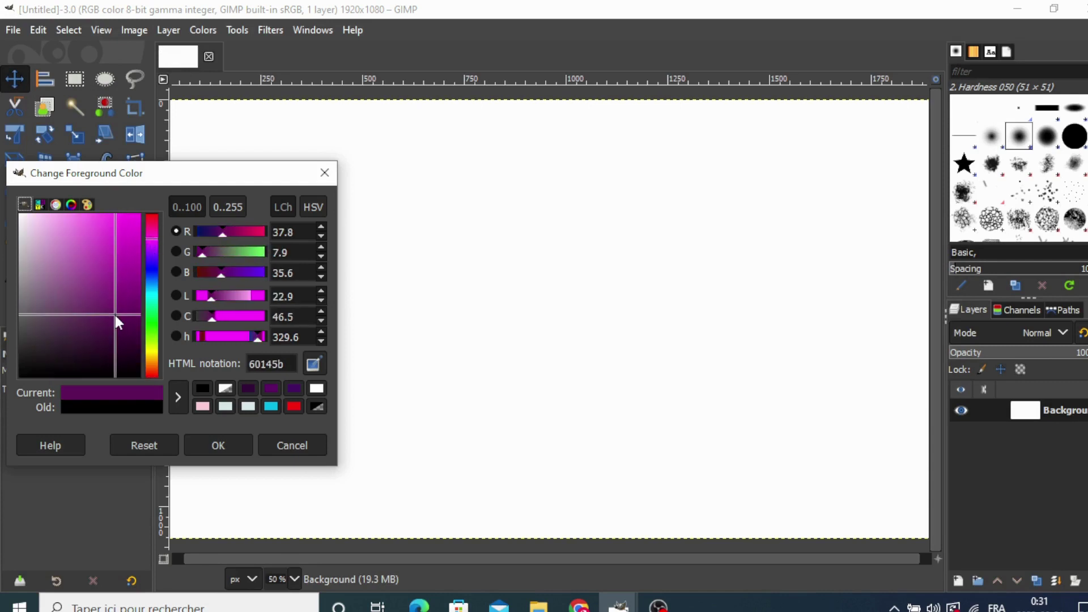
click(201, 445)
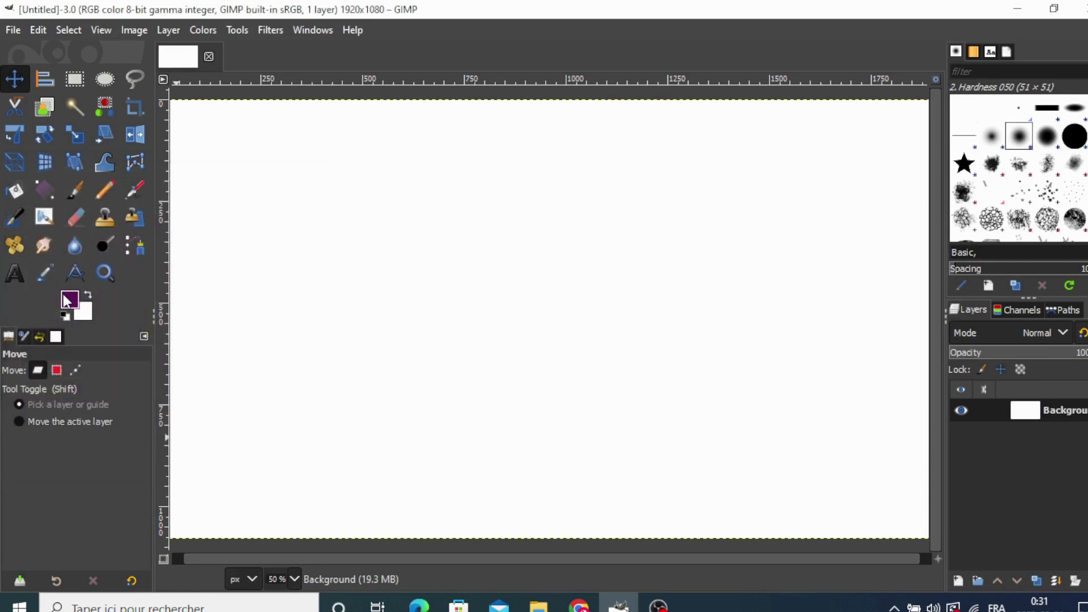
drag(67, 302, 543, 352)
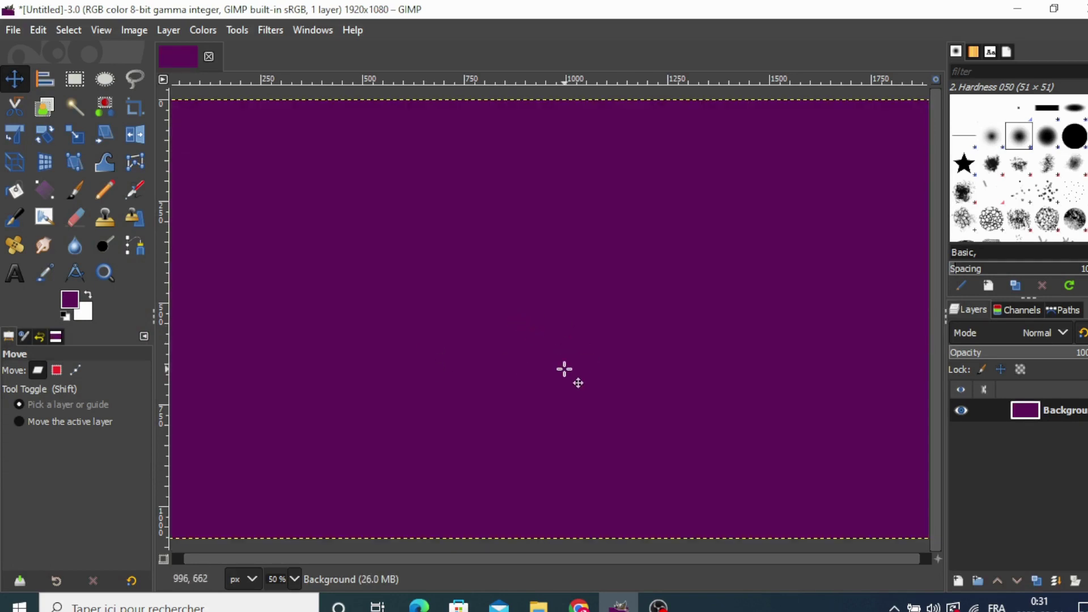
Reset the colours to black and white and make white the foreground colour
click(14, 273)
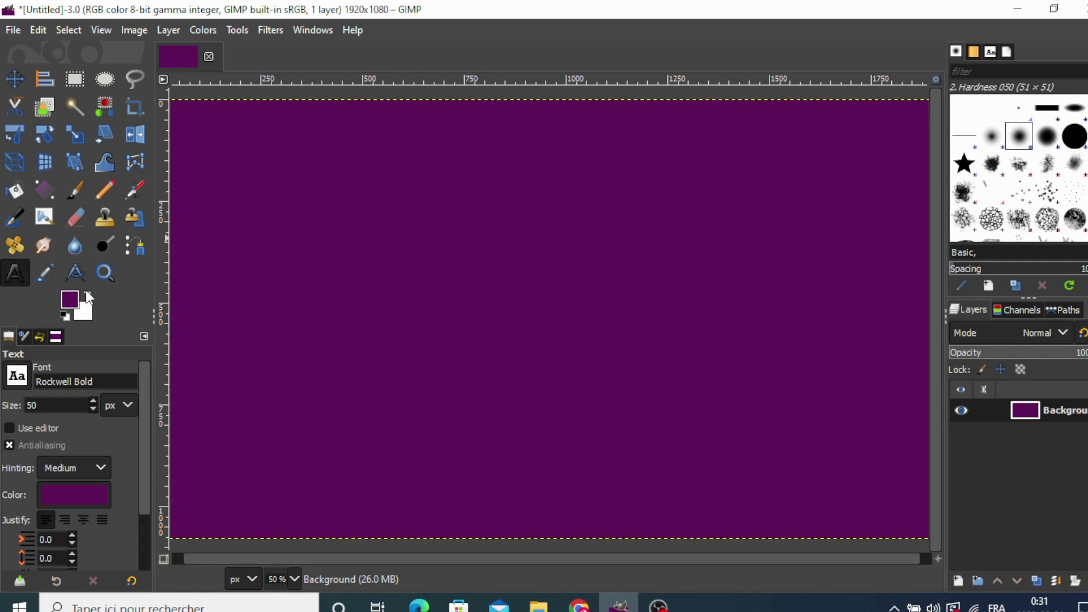
click(65, 316)
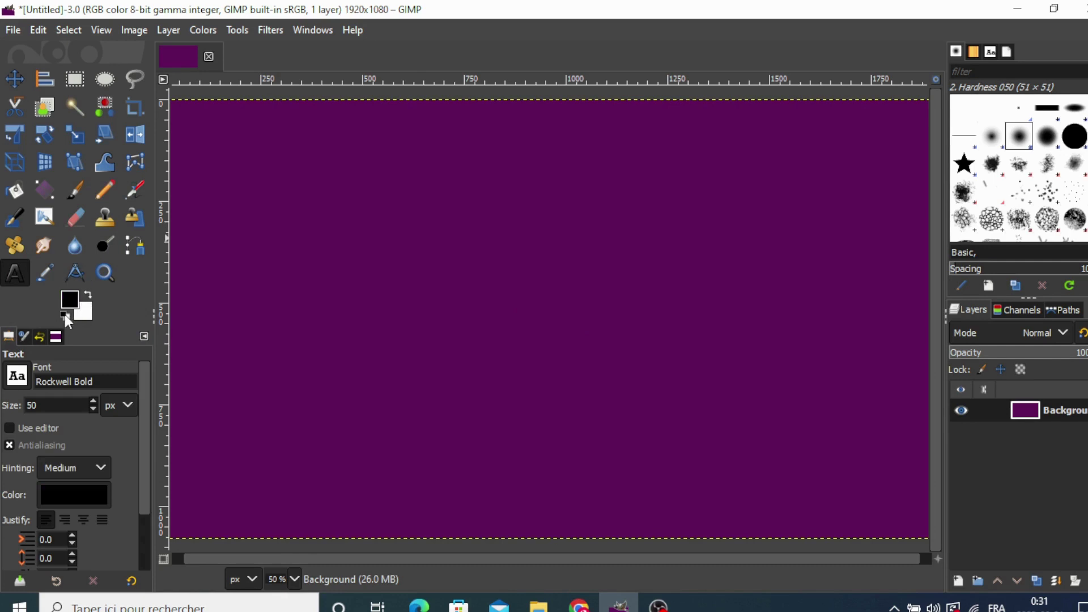
key(m)
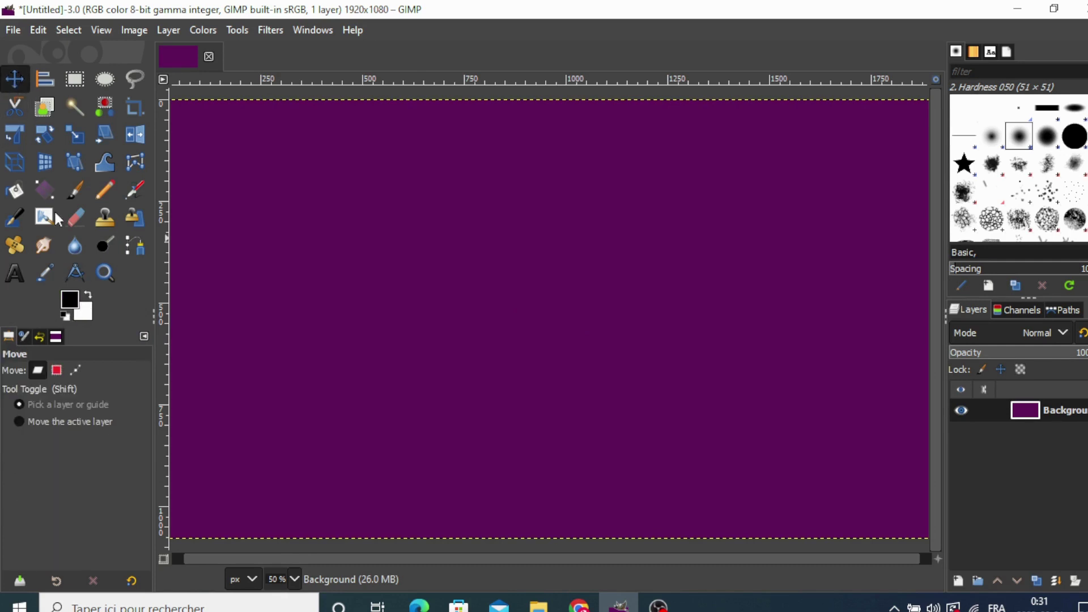
click(89, 295)
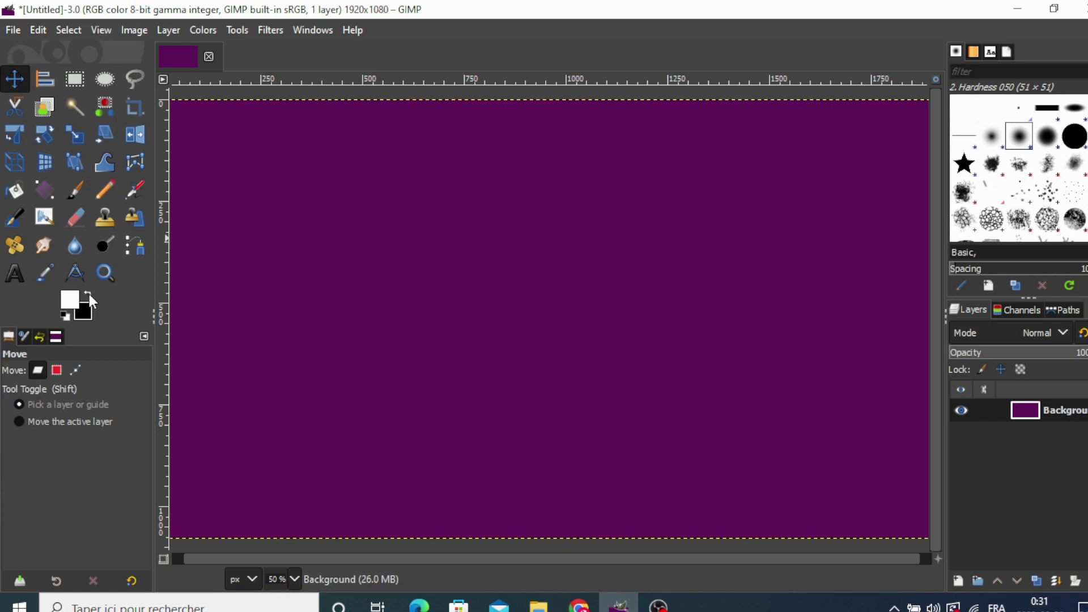
Add a large 300 px white text layer with the letter S
click(14, 267)
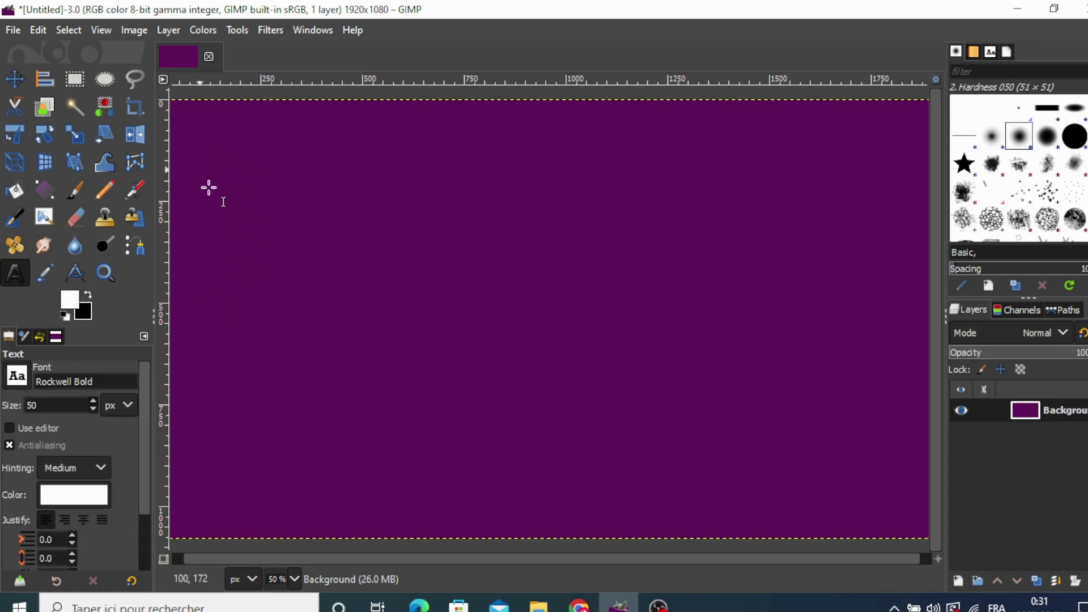
mouse_move(199, 169)
mouse_down()
mouse_move(356, 391)
mouse_move(353, 408)
mouse_up()
text(300)
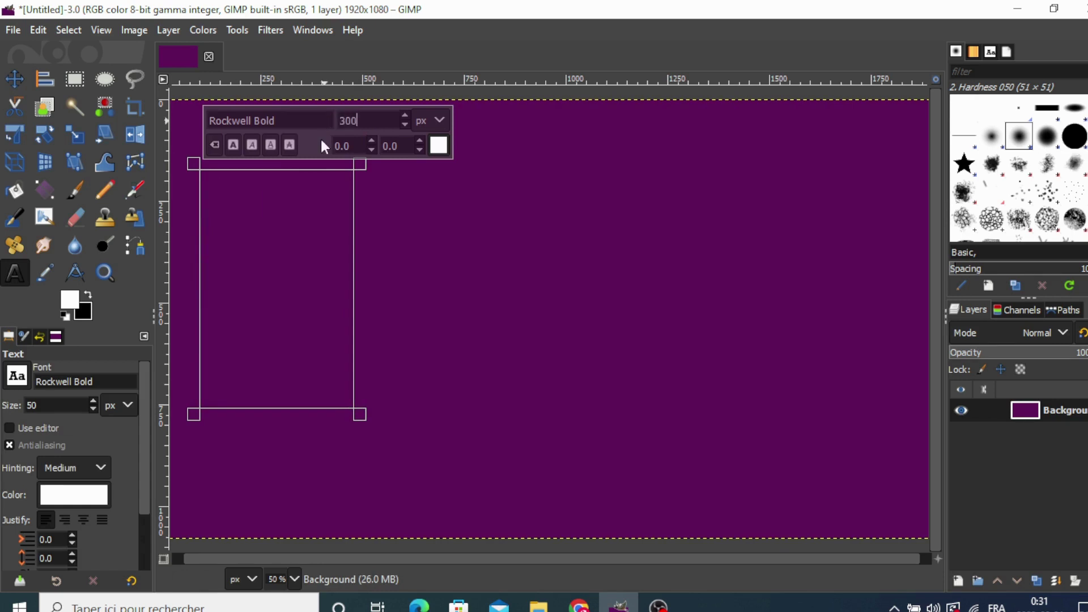
text(S)
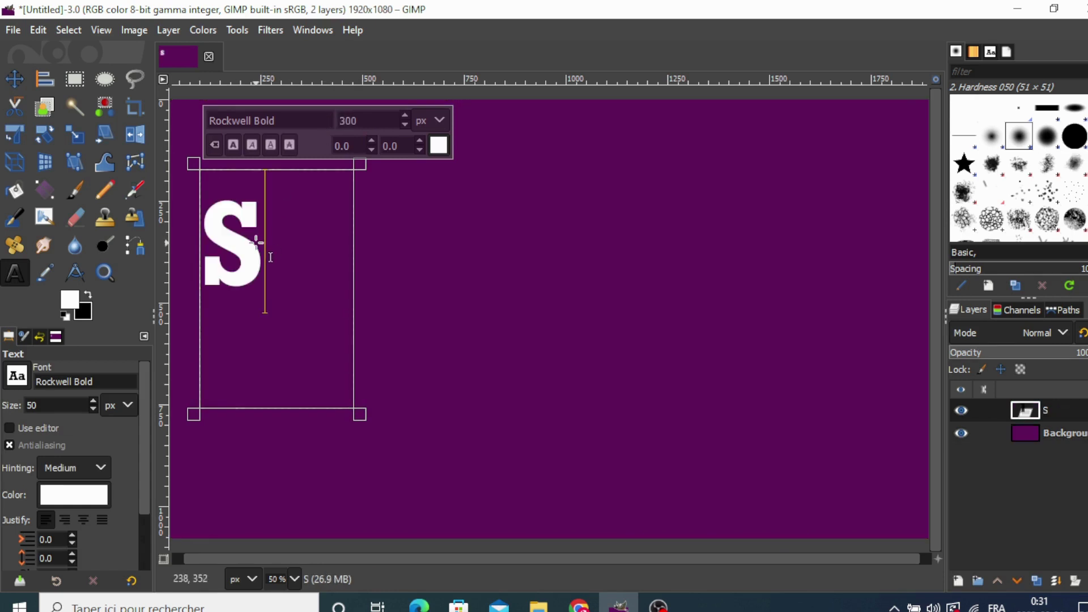
click(14, 78)
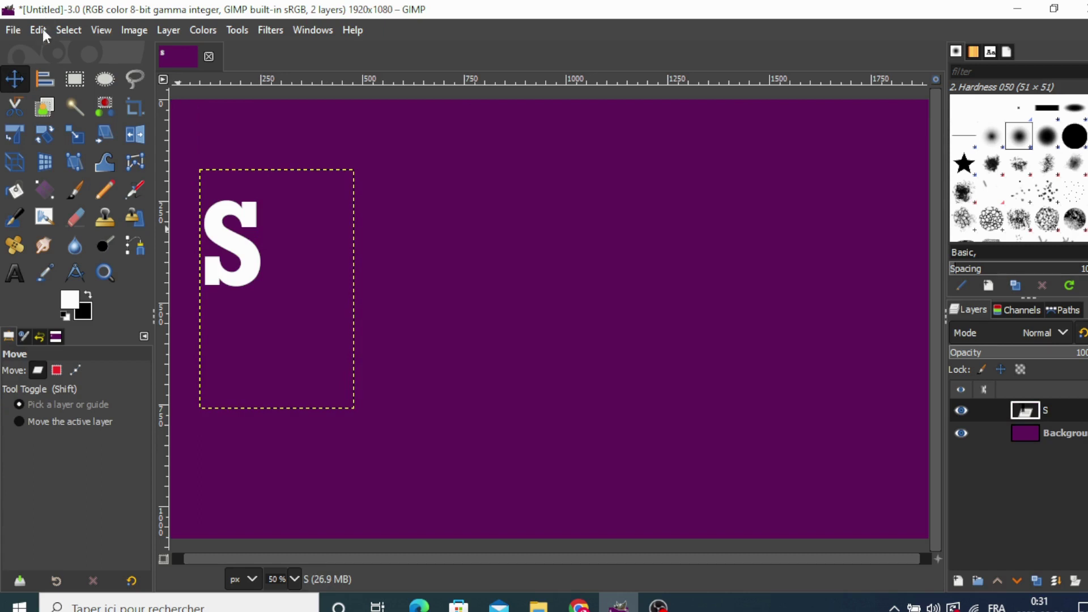
Add a second 300 px white text layer with the letter H right of the S
click(17, 278)
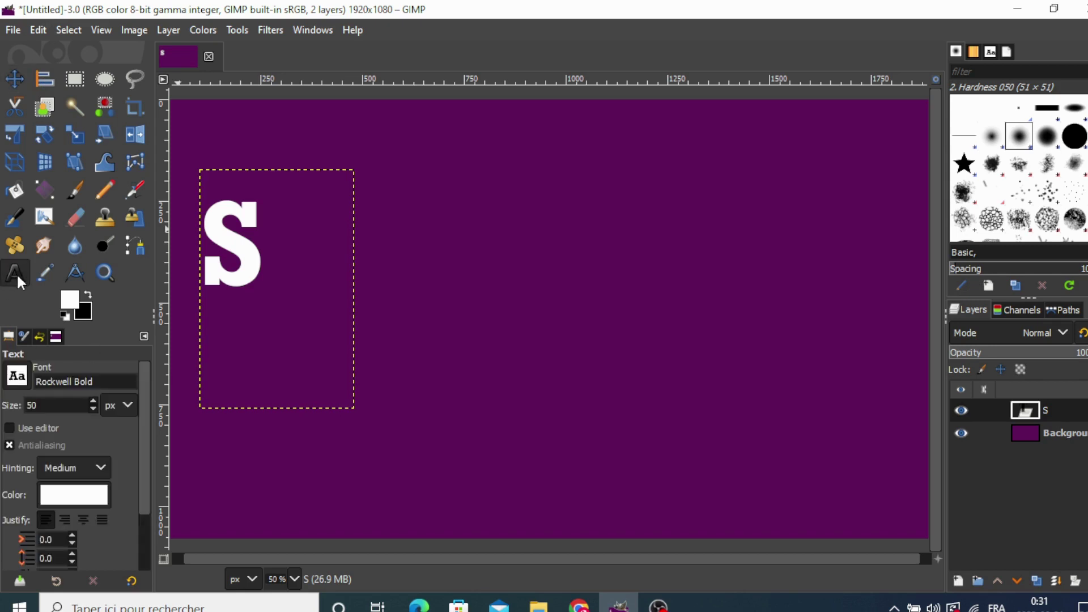
mouse_move(385, 188)
mouse_down()
mouse_move(539, 455)
mouse_move(550, 455)
mouse_up()
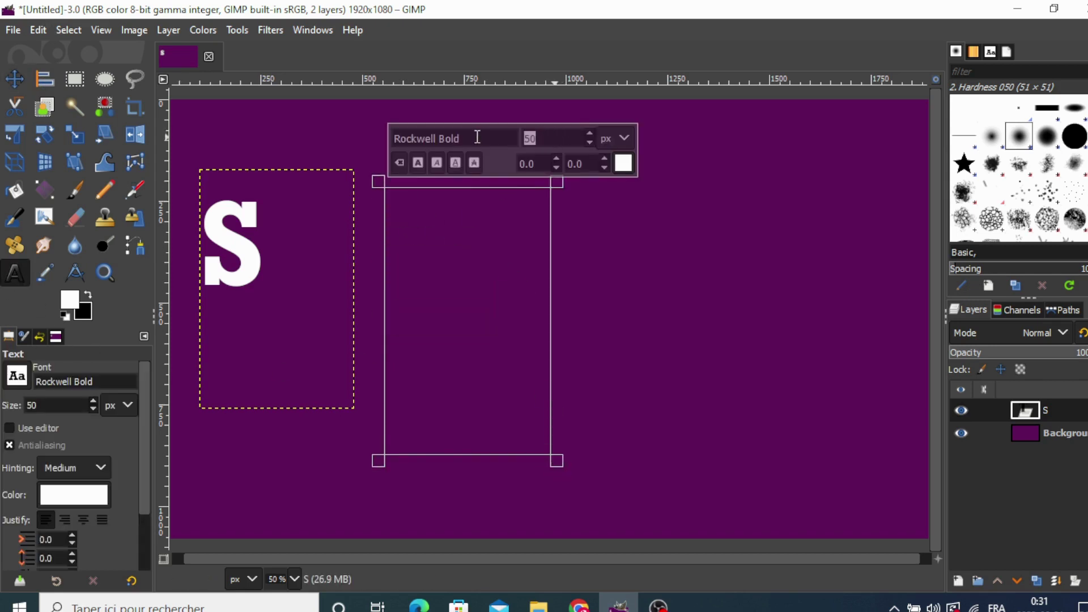
text(00)
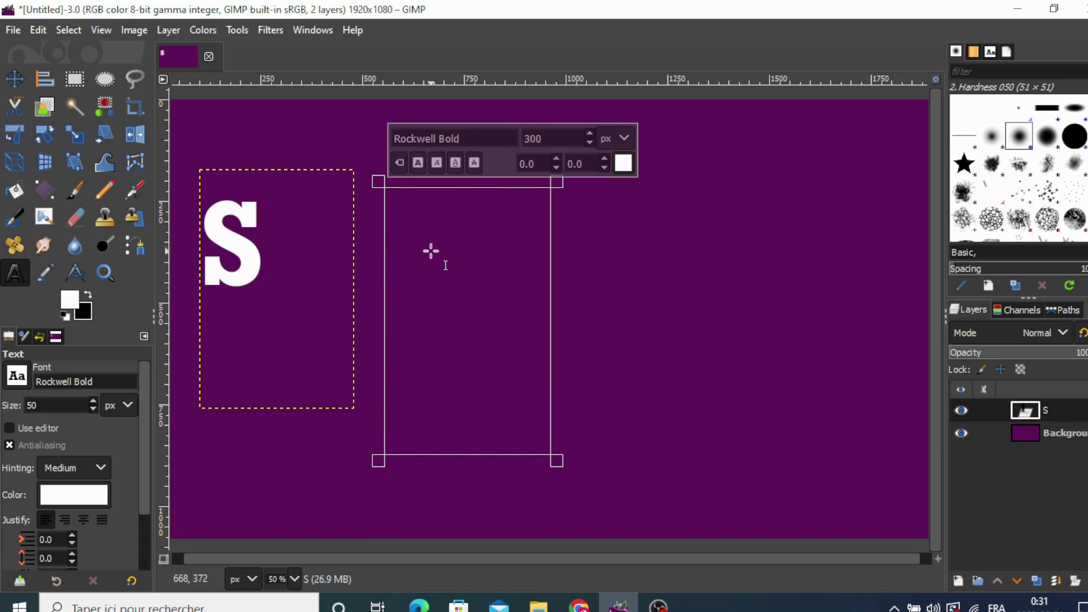
text(H)
click(15, 79)
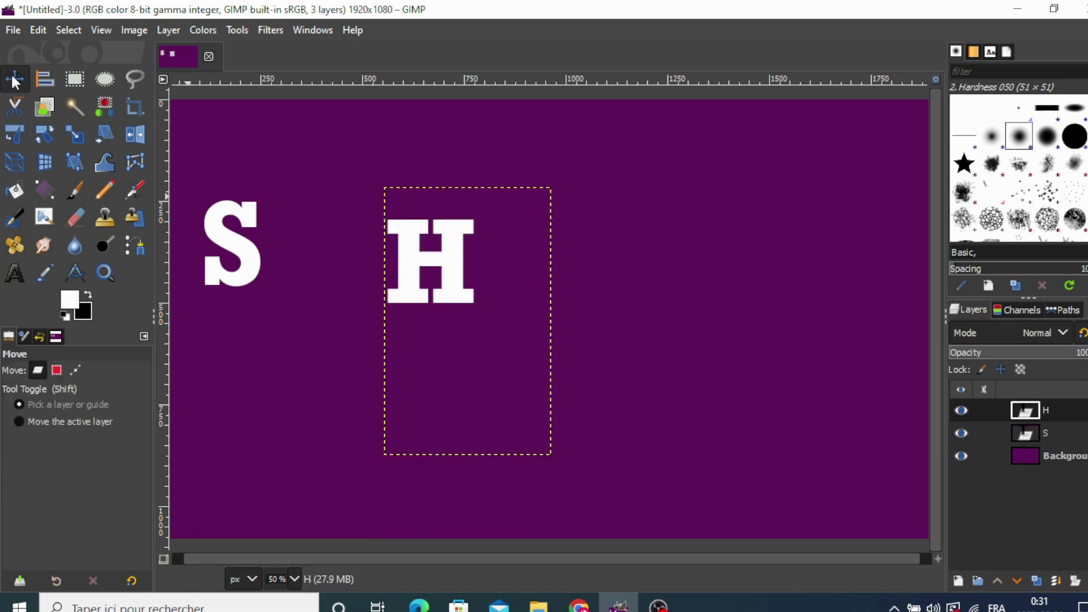
click(16, 275)
click(205, 335)
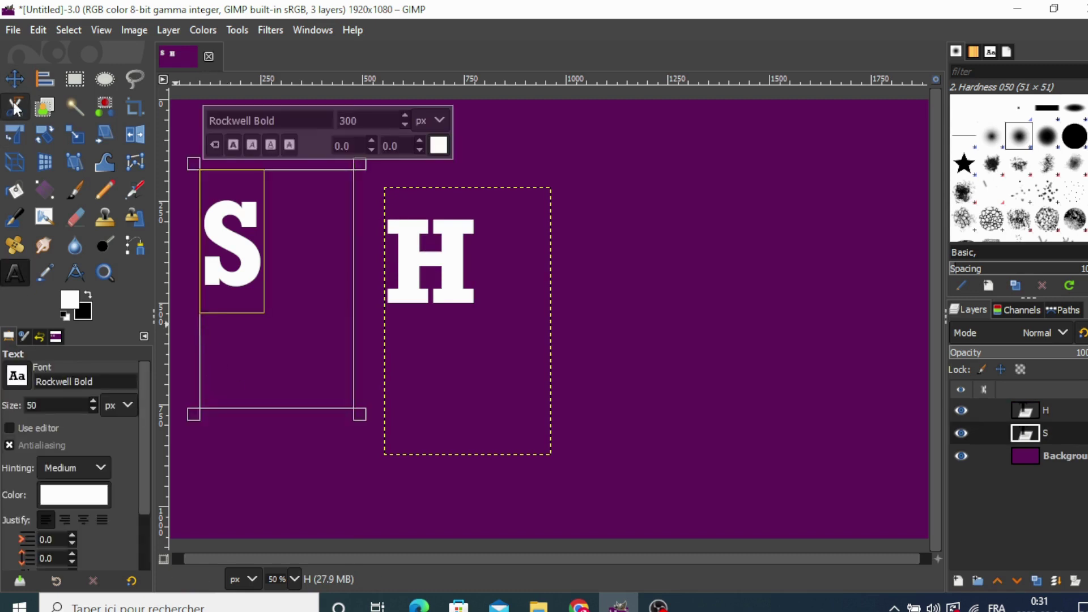
click(15, 79)
click(15, 275)
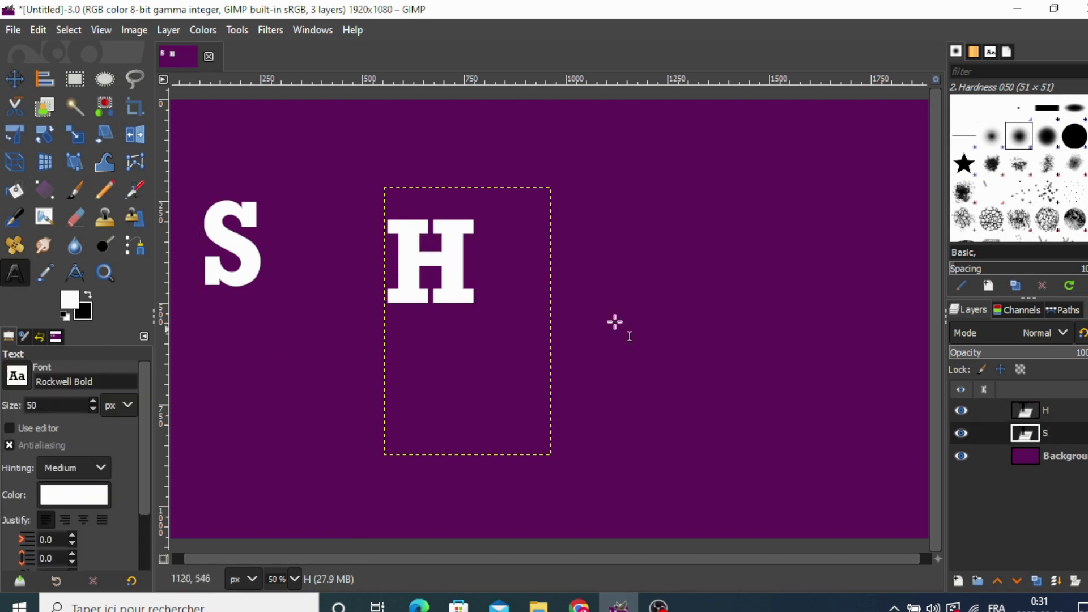
Add a white A text layer and drag H and A in beside the S
drag(584, 186, 762, 475)
text(300)
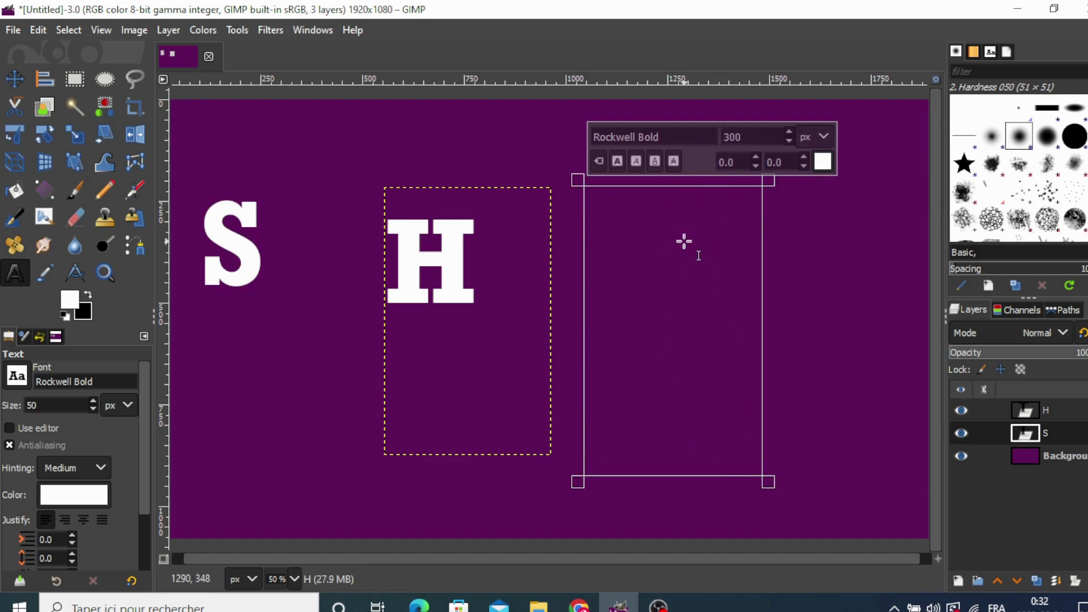
text(A)
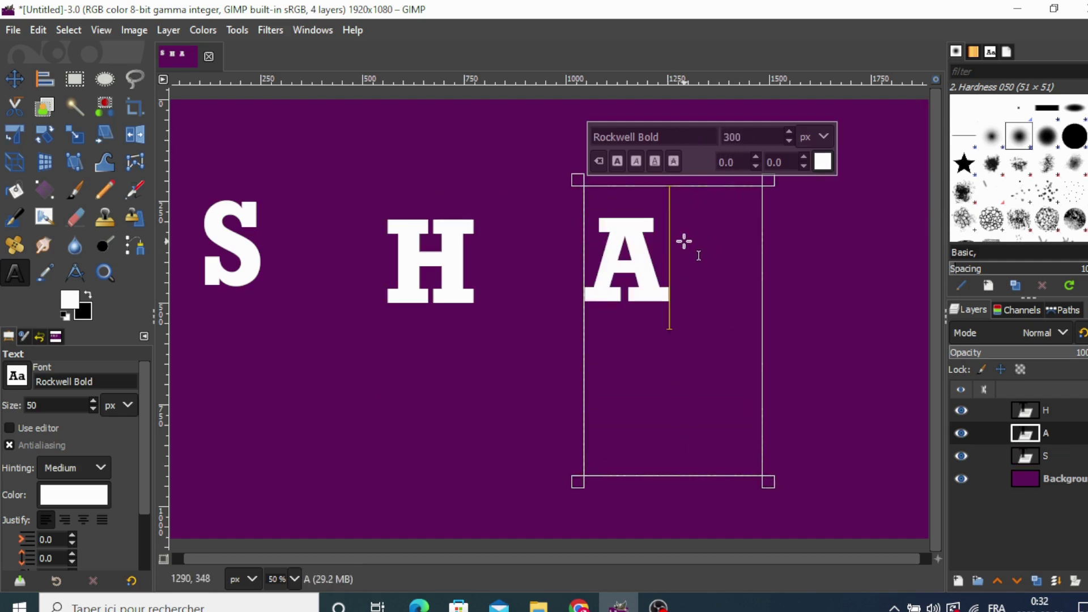
click(14, 78)
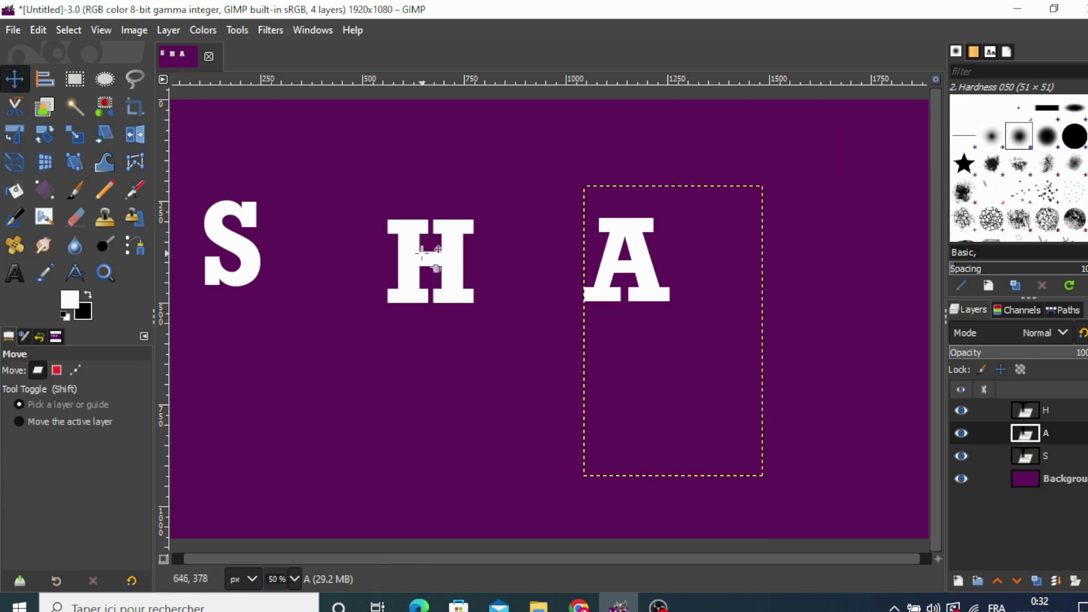
drag(410, 261, 302, 237)
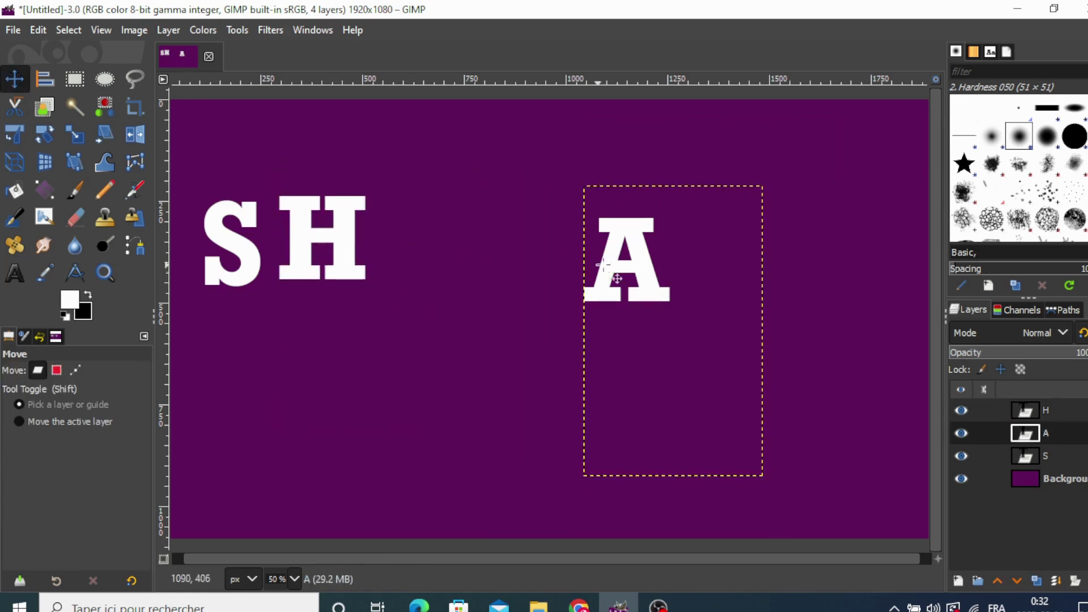
drag(623, 280, 425, 256)
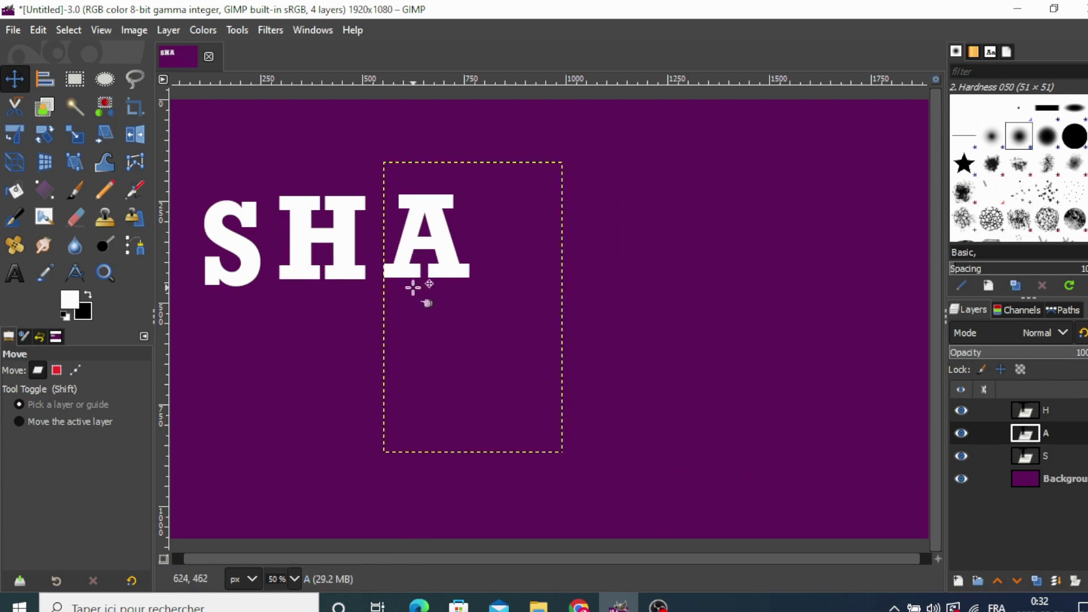
Add a 300 px white D text layer and move it beside the A
click(15, 274)
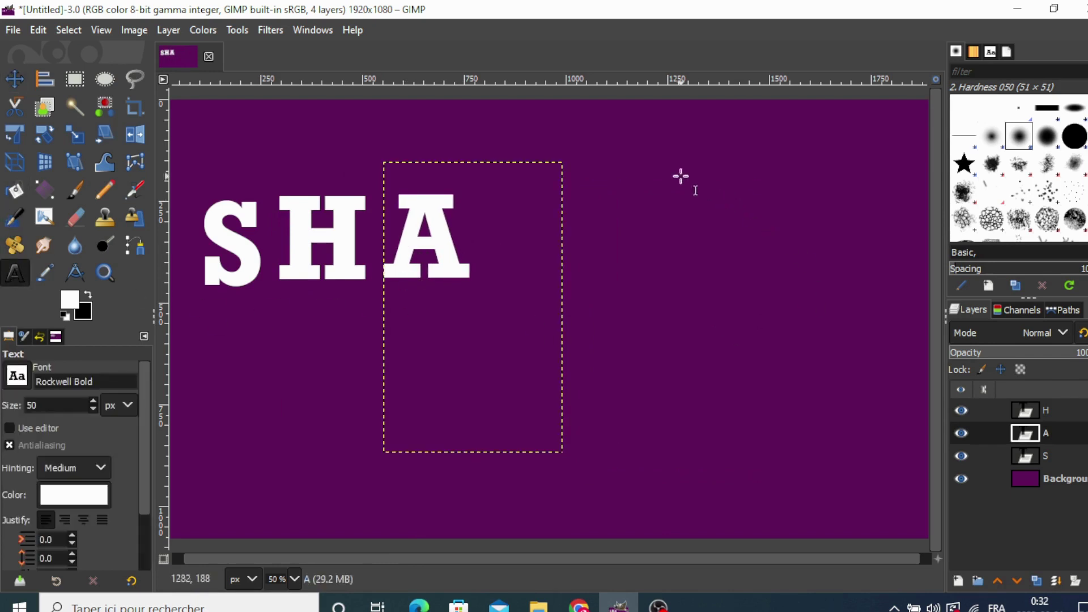
drag(583, 171, 777, 467)
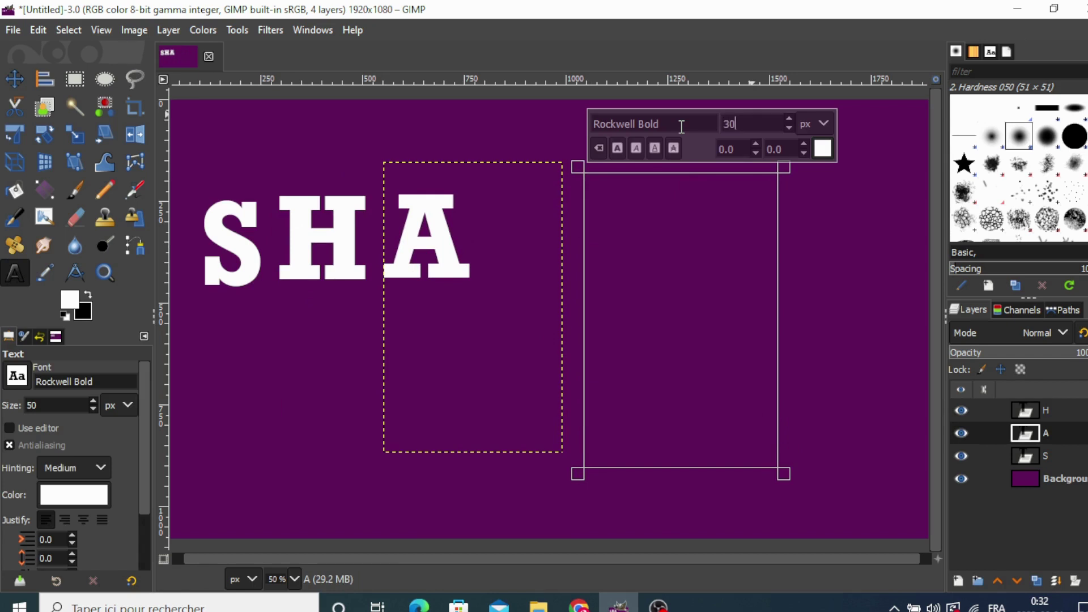
text(0)
text(D)
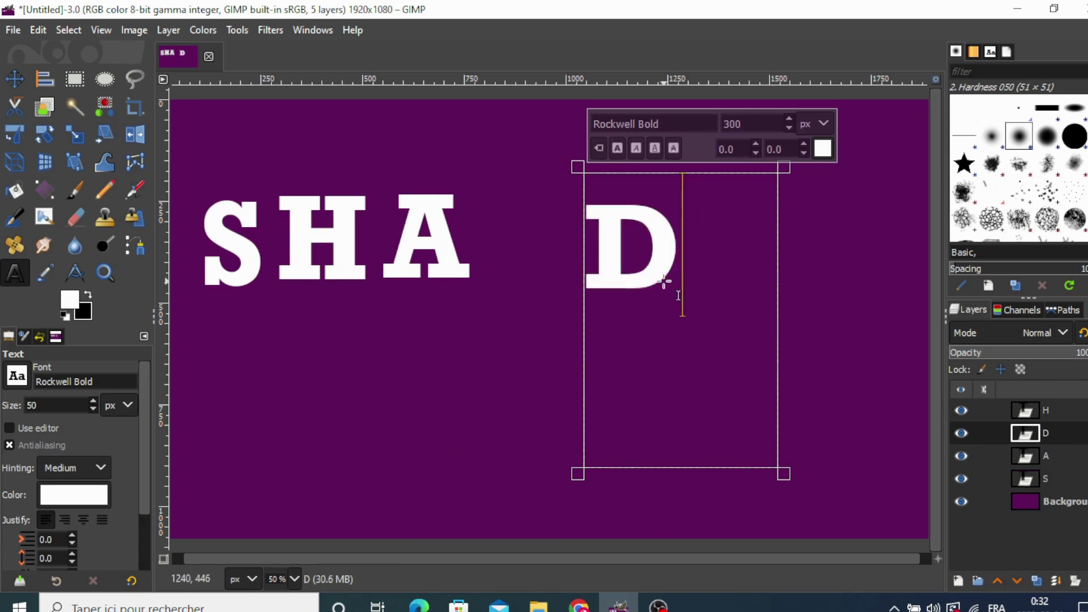
click(14, 78)
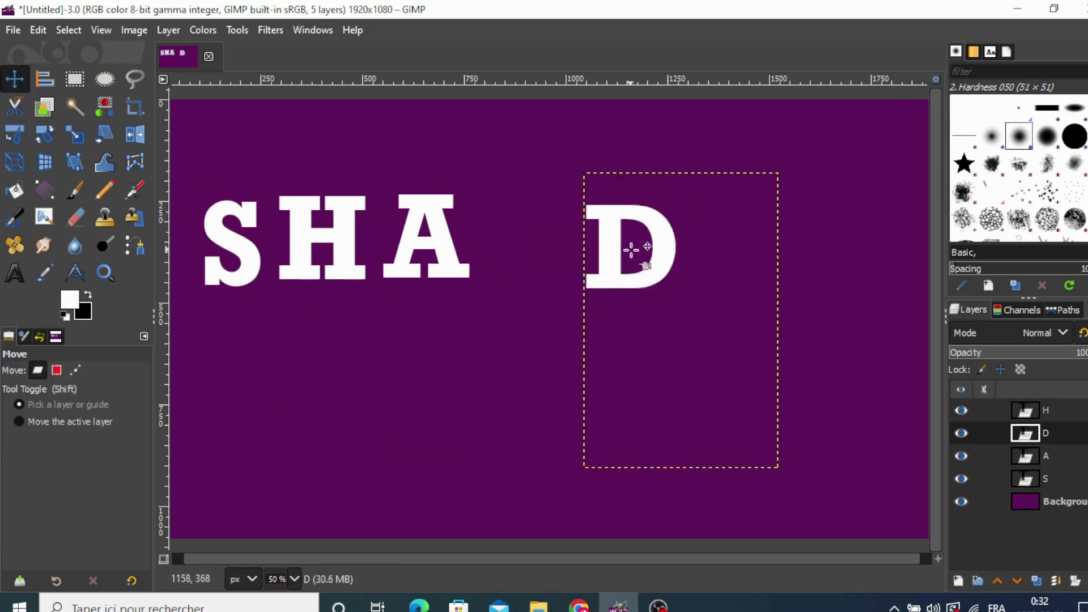
drag(602, 249, 525, 238)
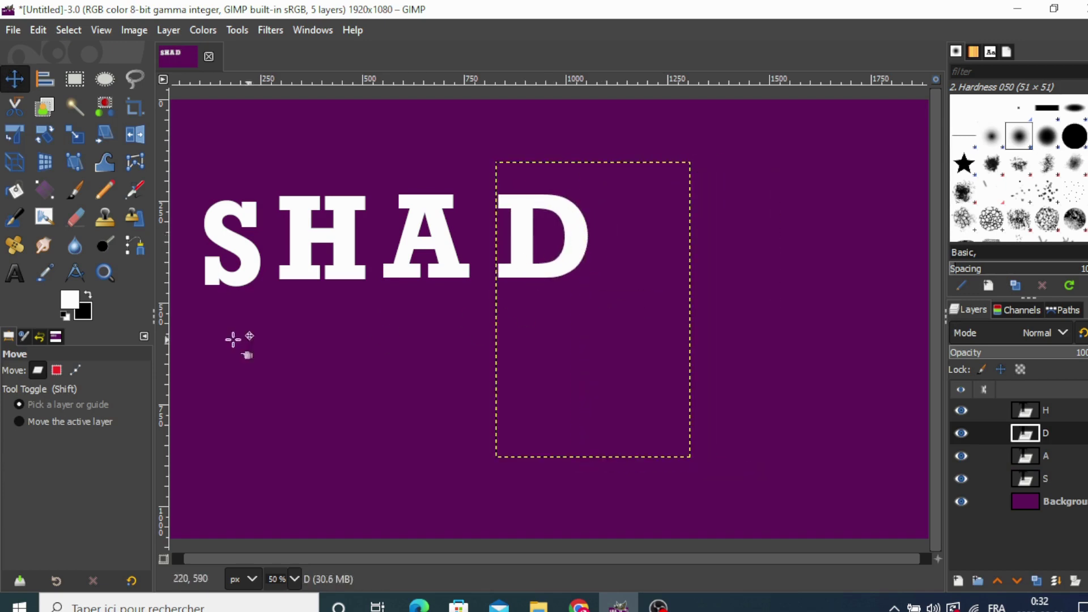
click(15, 273)
Add a white O text layer and move it next to the D
drag(724, 186, 888, 463)
text(300)
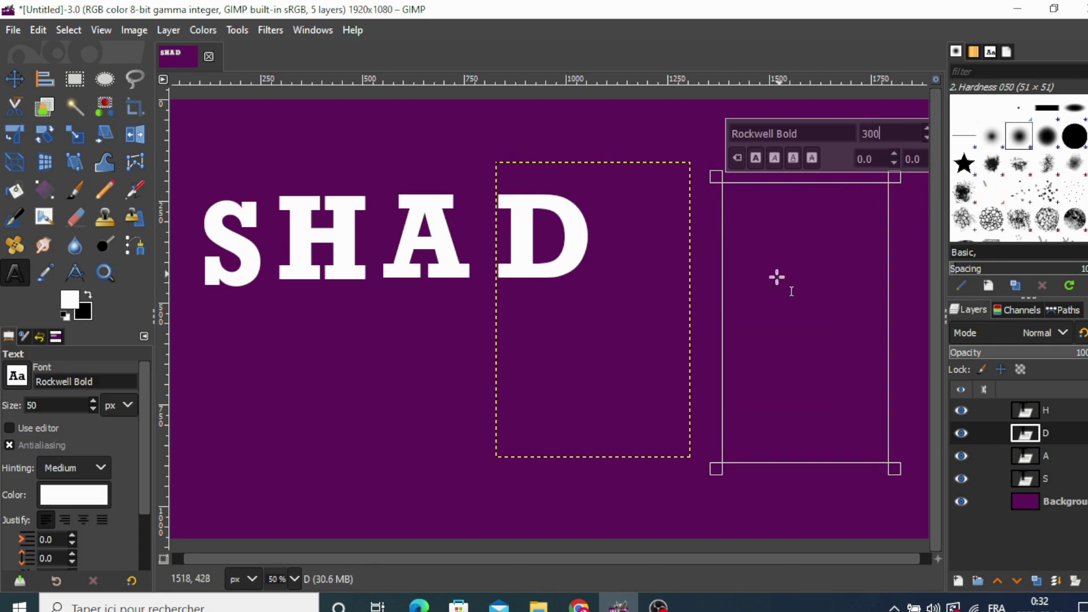
text(O)
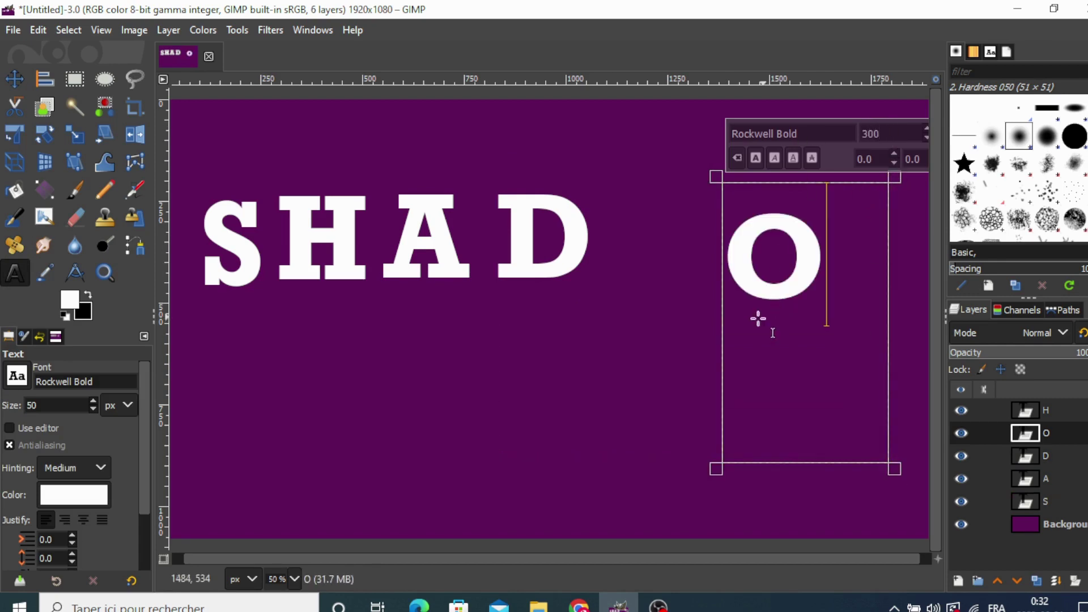
click(15, 79)
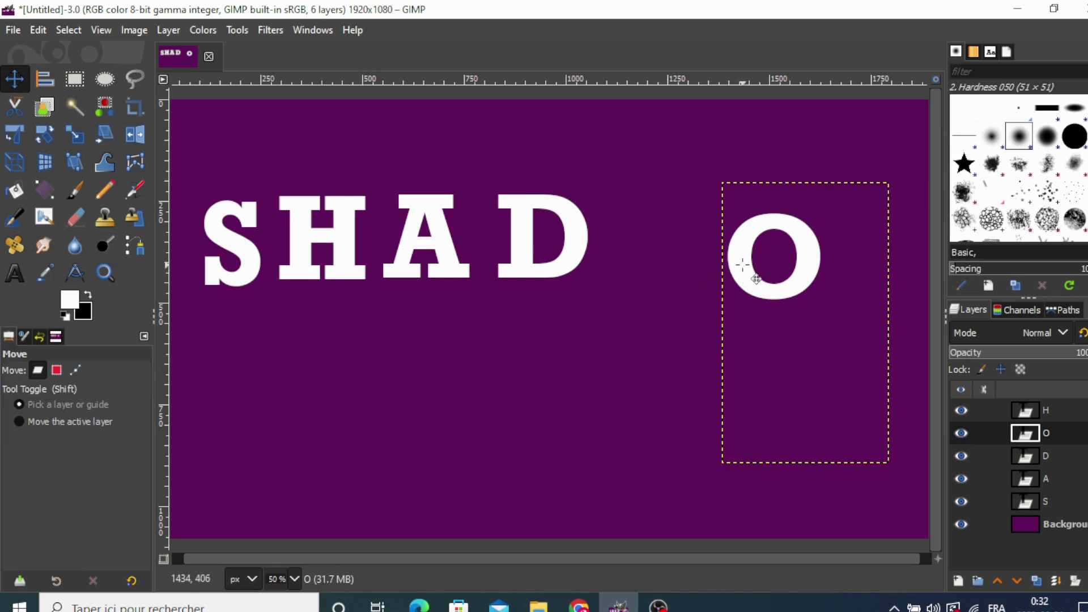
drag(743, 264, 609, 258)
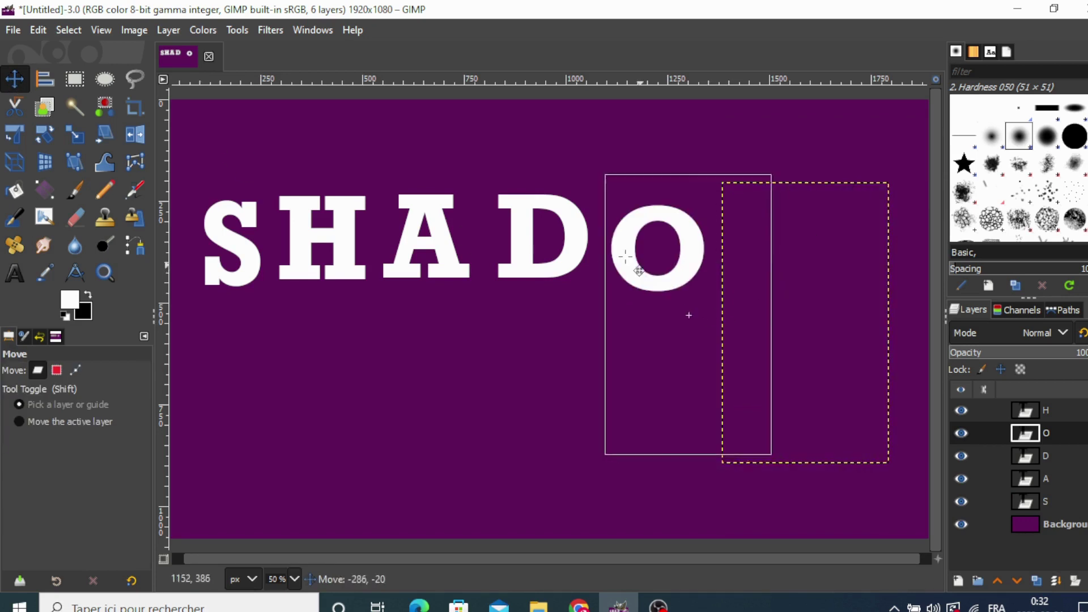
click(12, 279)
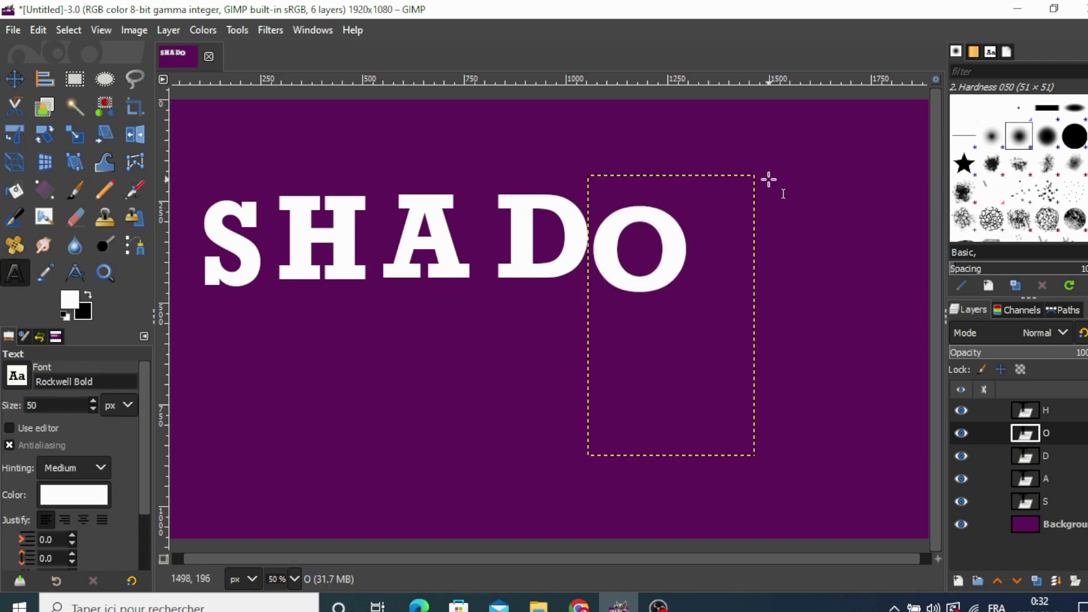
Add a white W text layer beside the O, and nudge the D and A lower
mouse_move(769, 180)
mouse_down()
mouse_move(931, 397)
mouse_move(939, 489)
mouse_up()
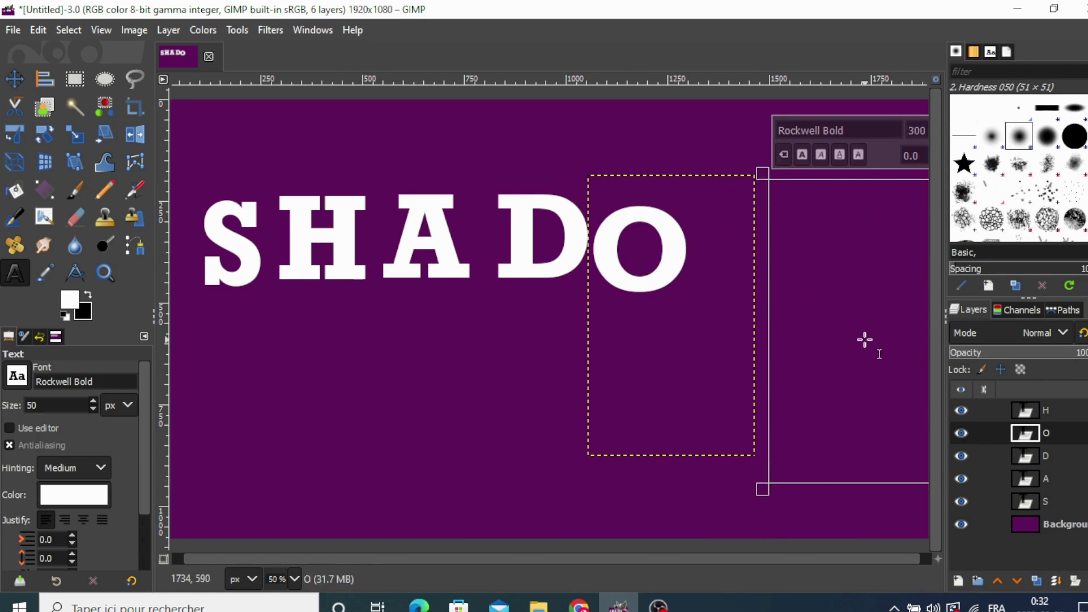
text(W)
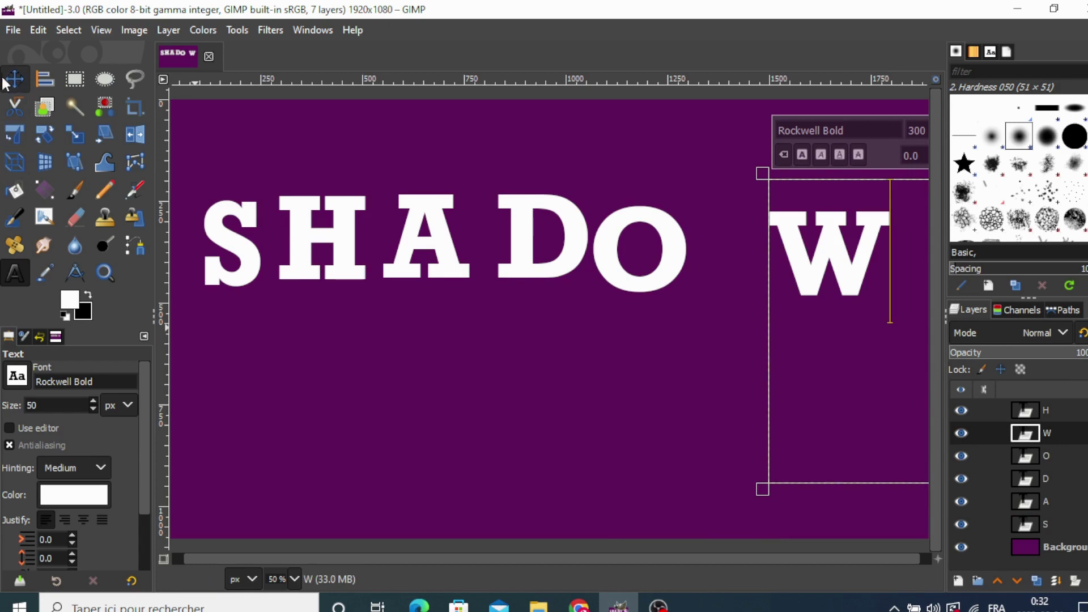
click(4, 82)
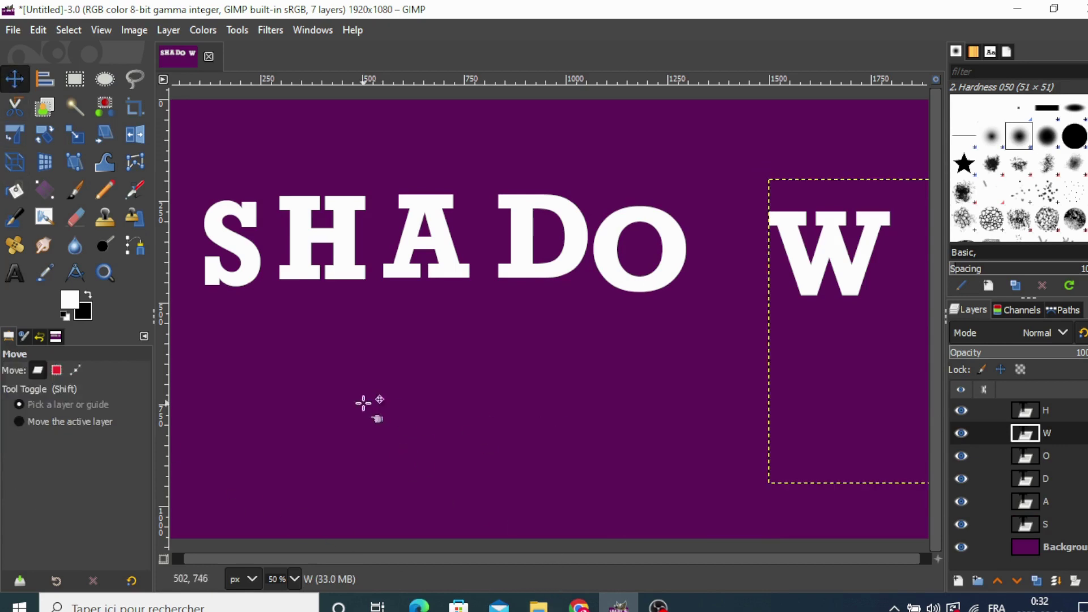
drag(797, 278, 728, 267)
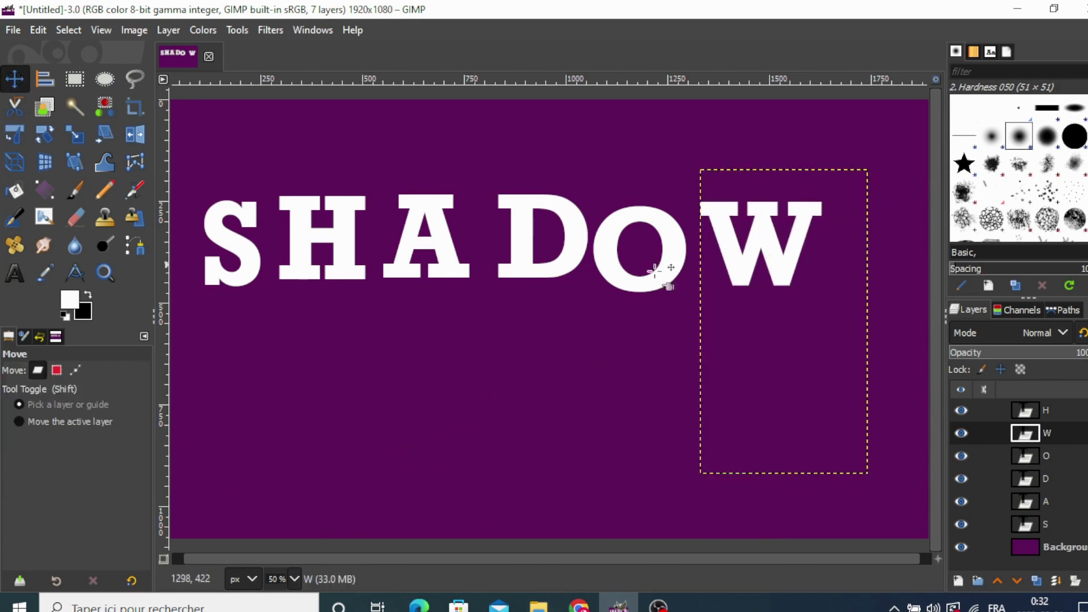
drag(558, 271, 541, 283)
drag(439, 274, 438, 288)
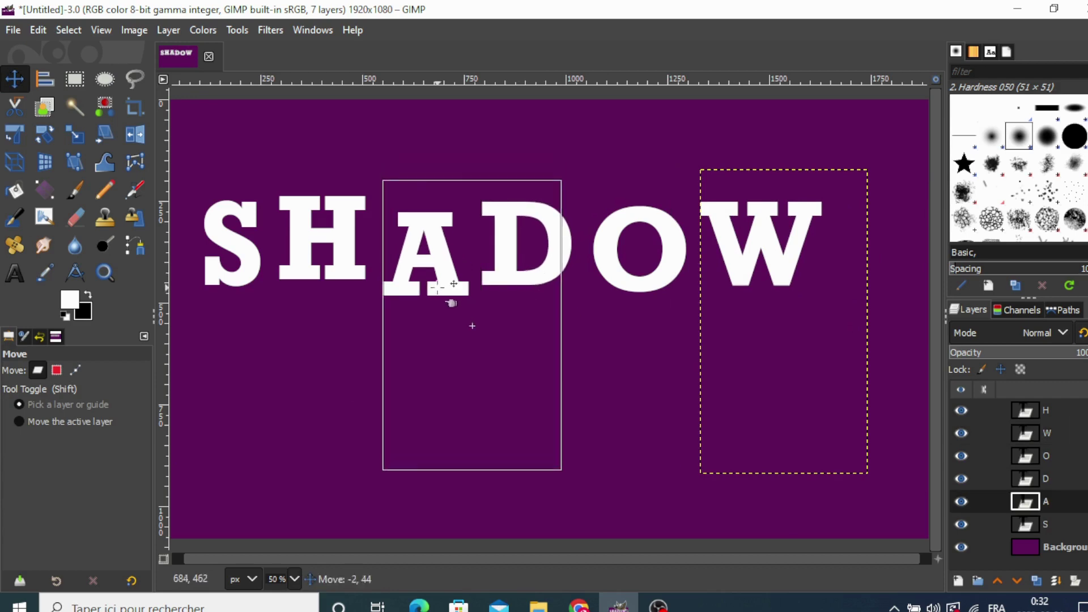
click(438, 101)
Place a horizontal guide at the letters' baseline and lower the S onto it
drag(438, 101, 440, 315)
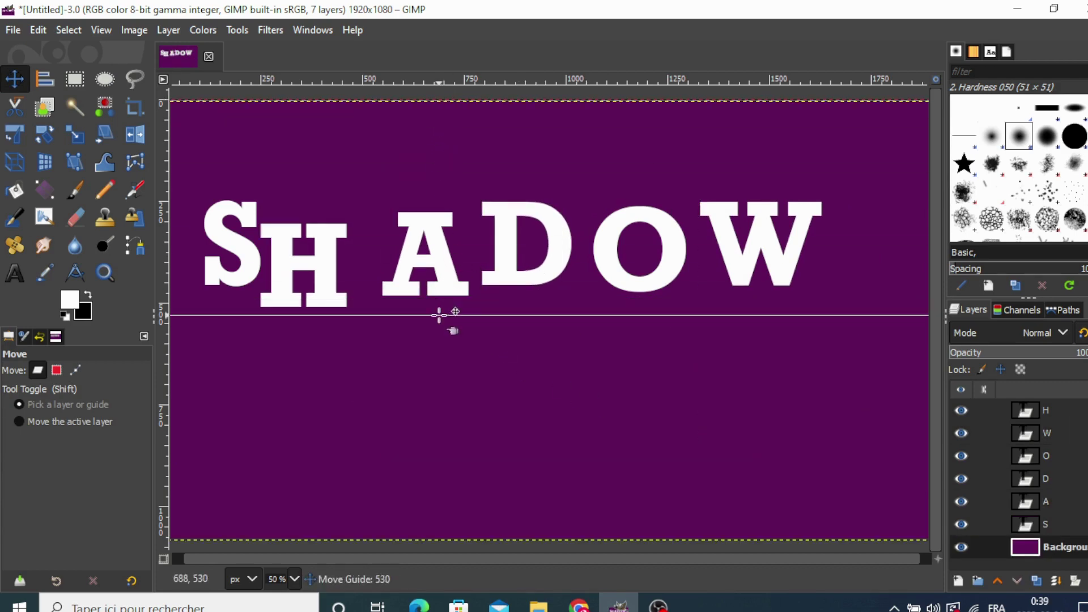
mouse_move(440, 315)
mouse_down()
mouse_move(440, 340)
mouse_move(436, 330)
mouse_up()
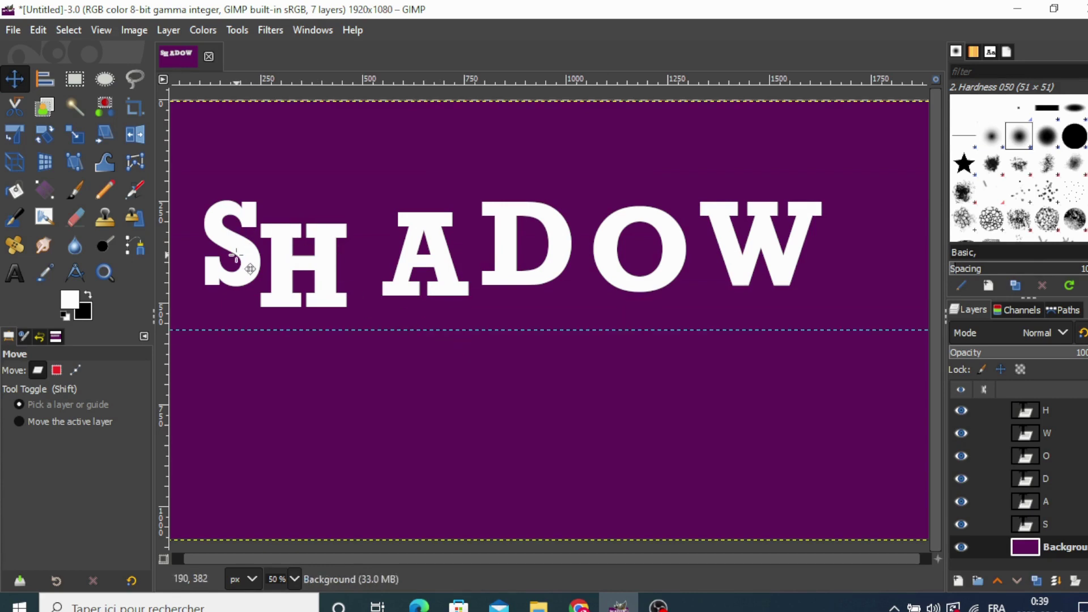
click(1032, 527)
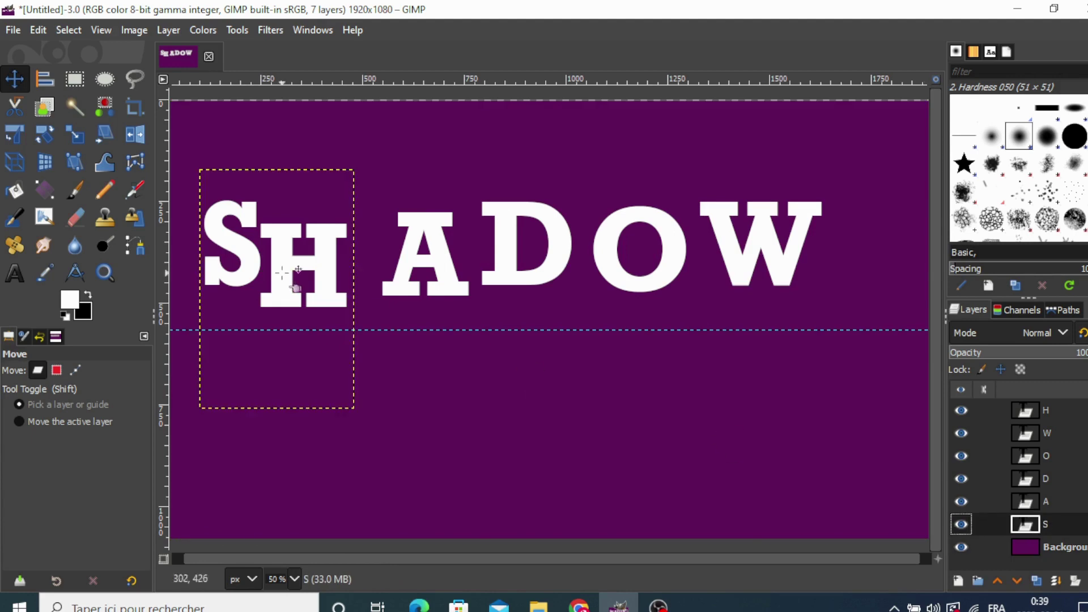
drag(268, 276, 265, 313)
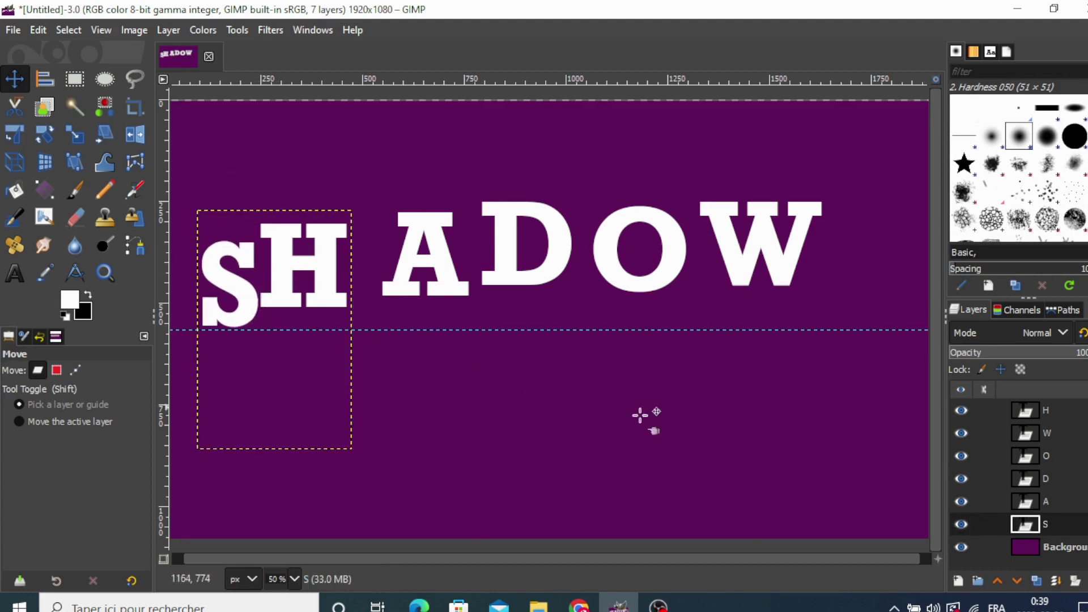
Move the H, A and D down onto the guide, packed tightly after the S
click(1047, 504)
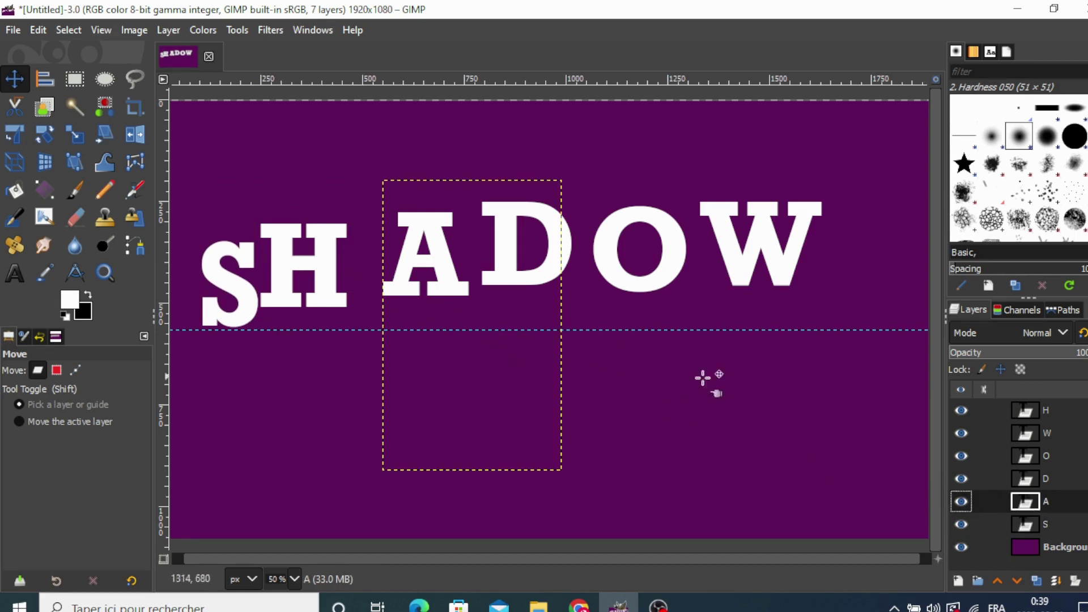
click(1018, 408)
drag(343, 305, 339, 327)
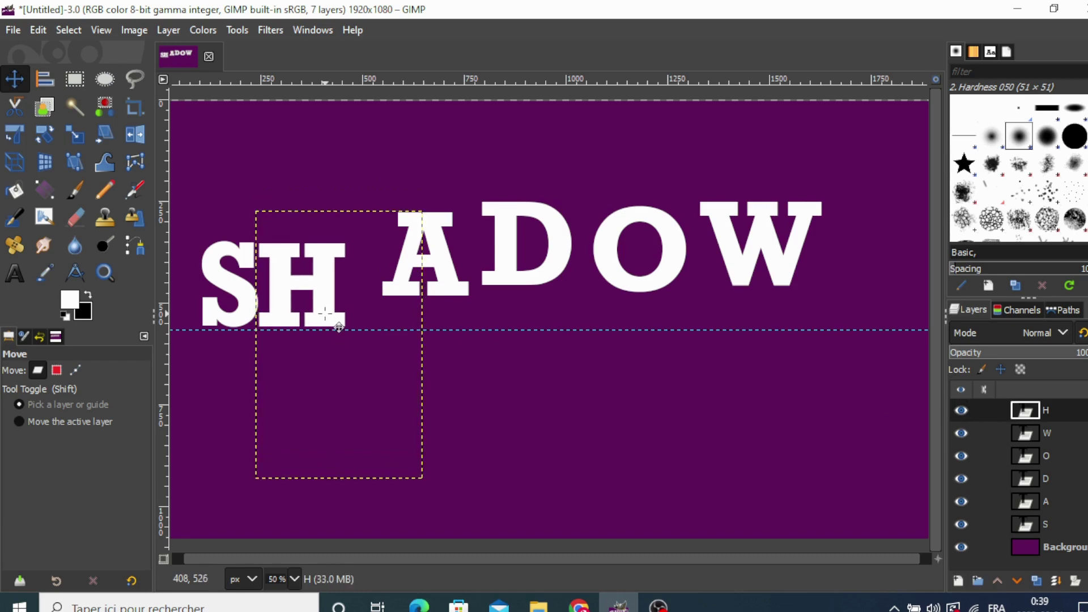
click(1027, 502)
drag(449, 286, 412, 313)
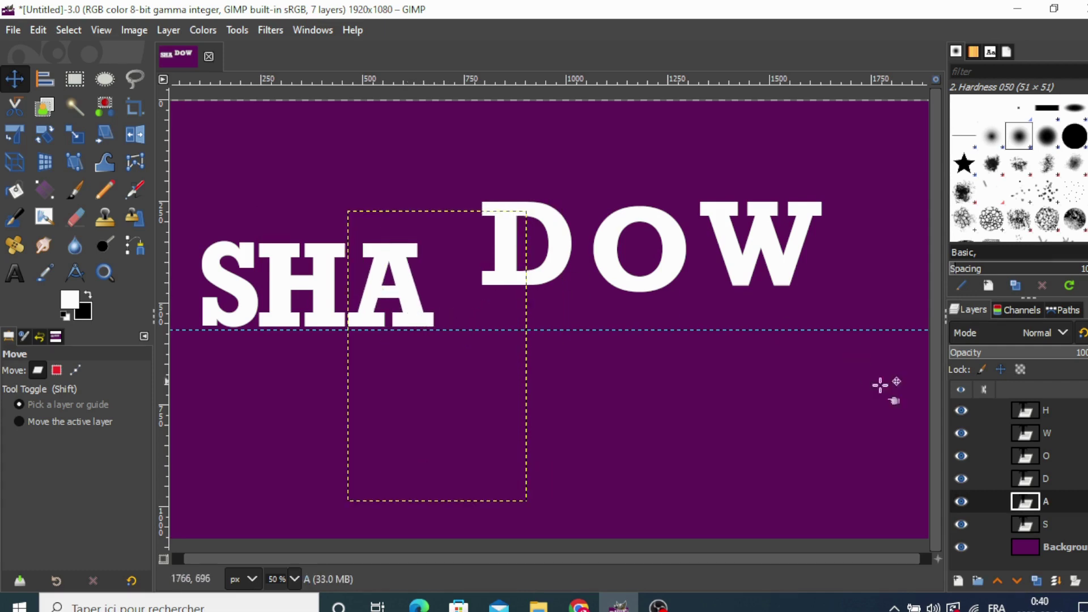
click(1025, 482)
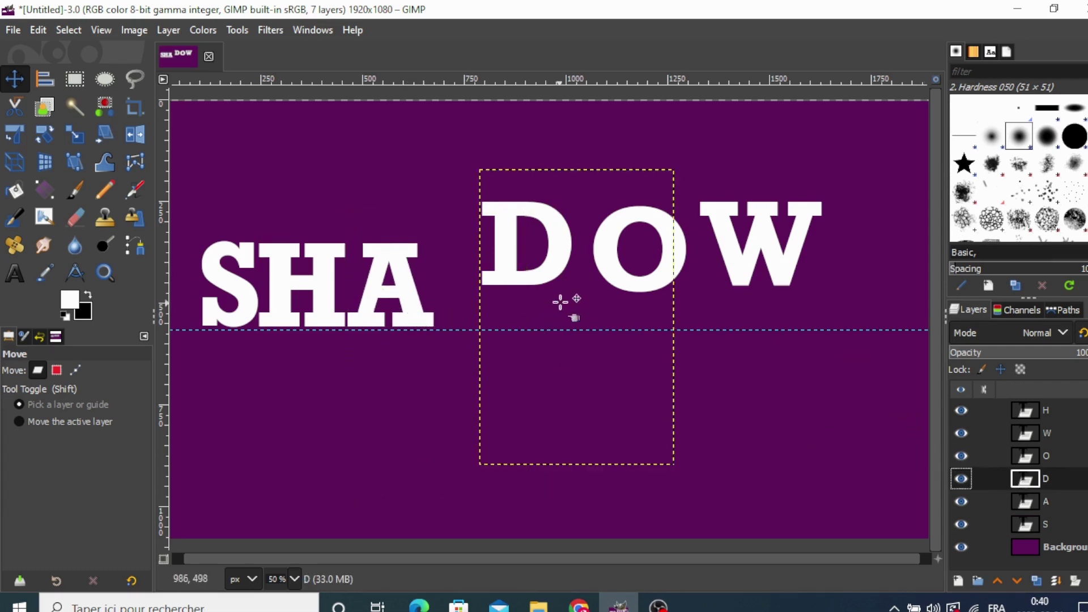
drag(547, 283, 518, 313)
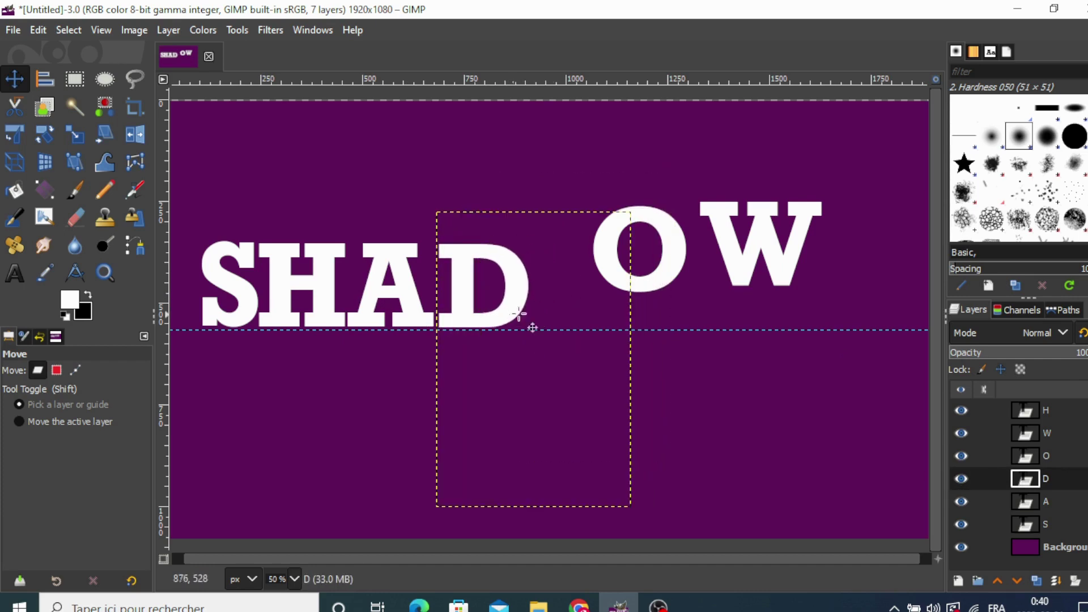
Move the O and W onto the guide next to the D, then remove the guide
click(1030, 463)
drag(675, 260, 614, 296)
click(1029, 434)
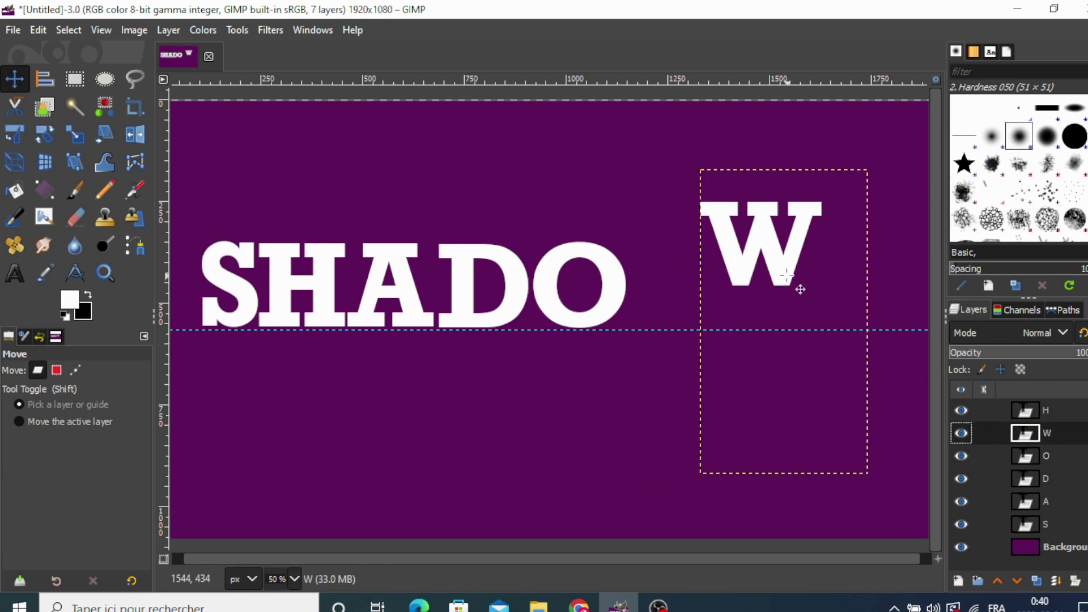
drag(799, 287, 725, 332)
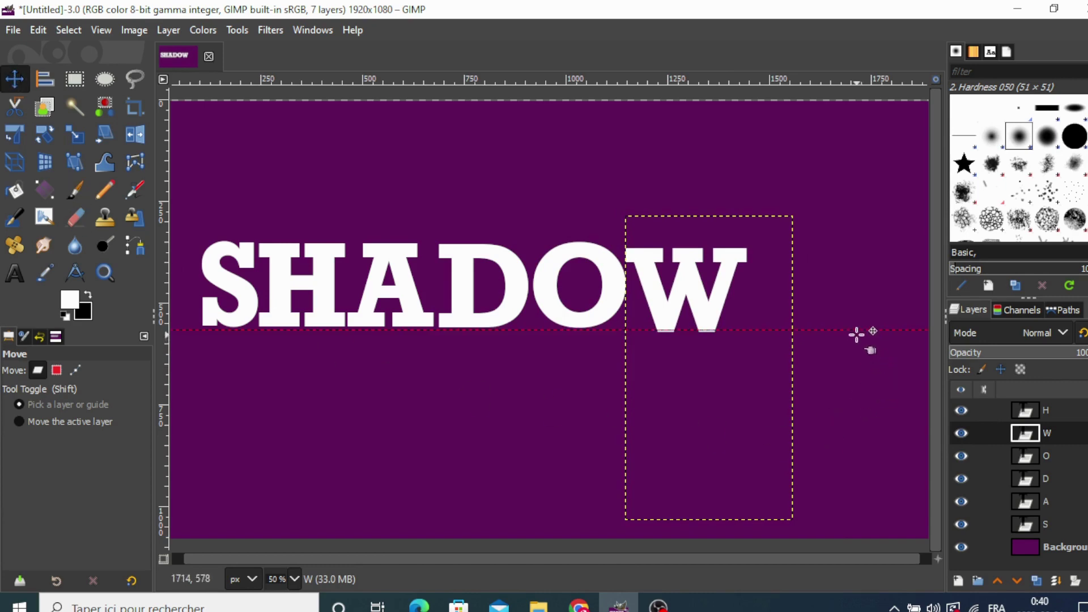
drag(854, 330, 838, 540)
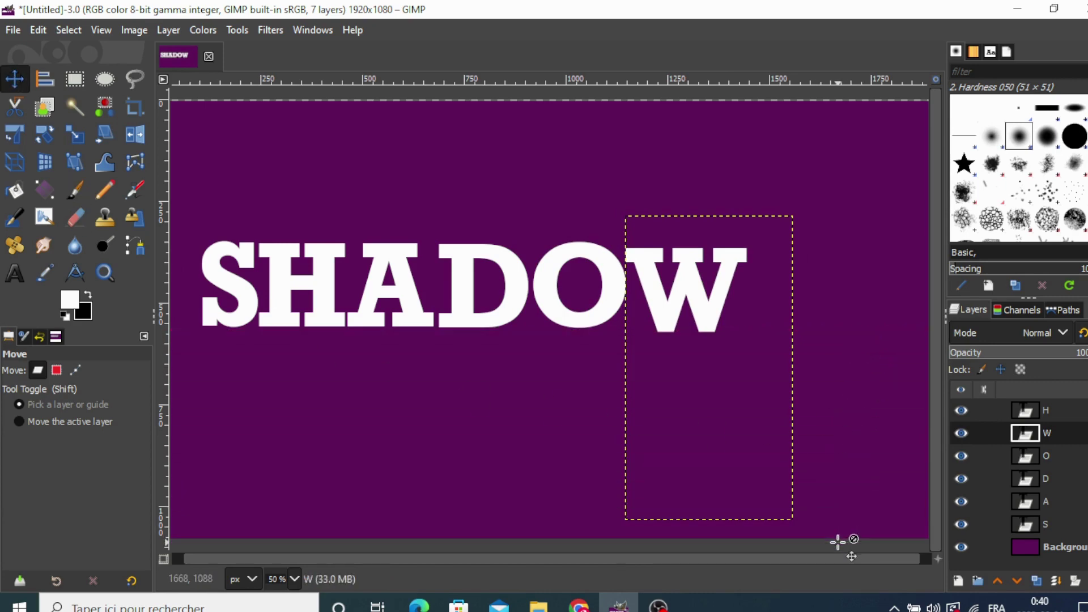
Duplicate the S layer and load the S shape as a selection
click(1037, 530)
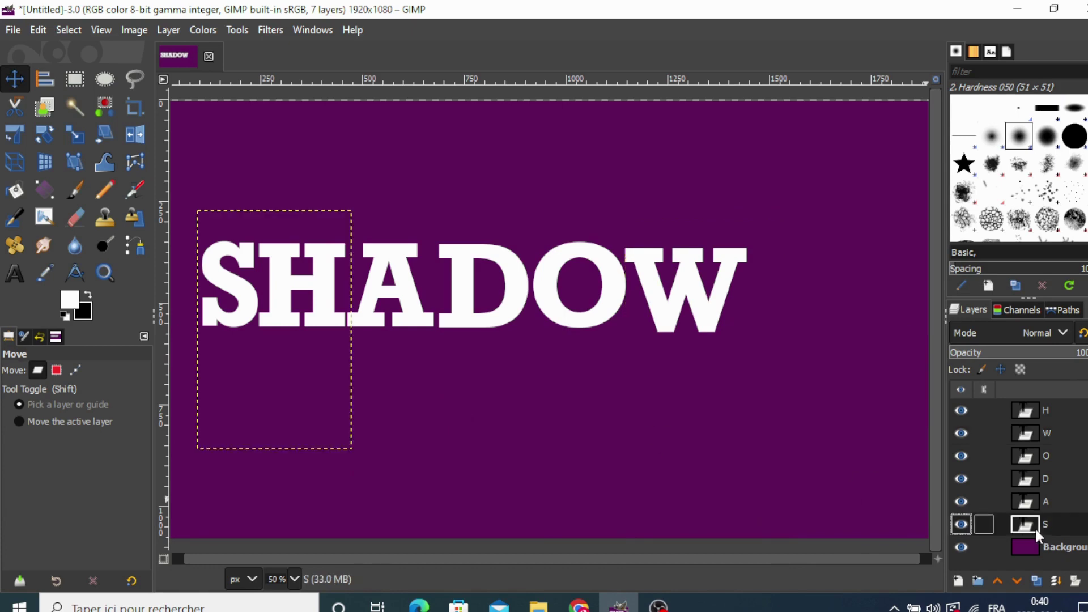
click(1036, 580)
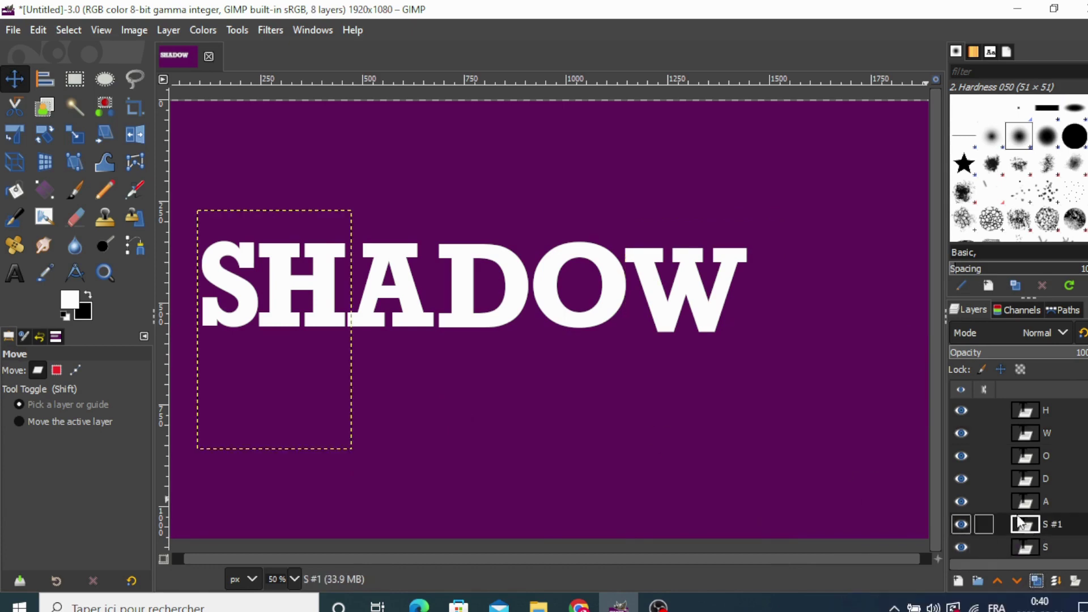
right_click(1030, 529)
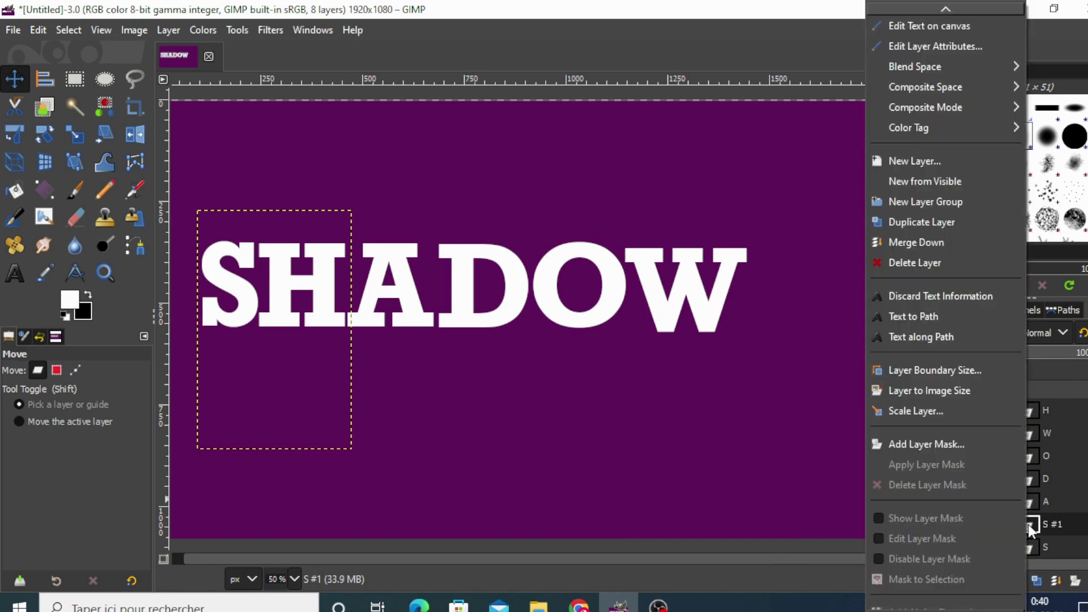
scroll(976, 495, down, 3)
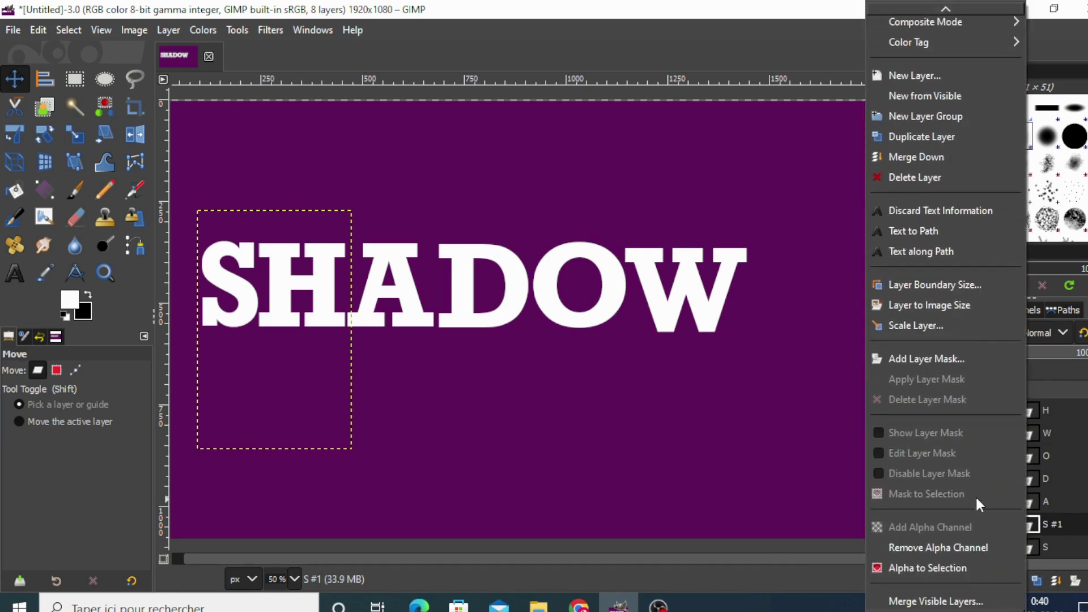
click(964, 565)
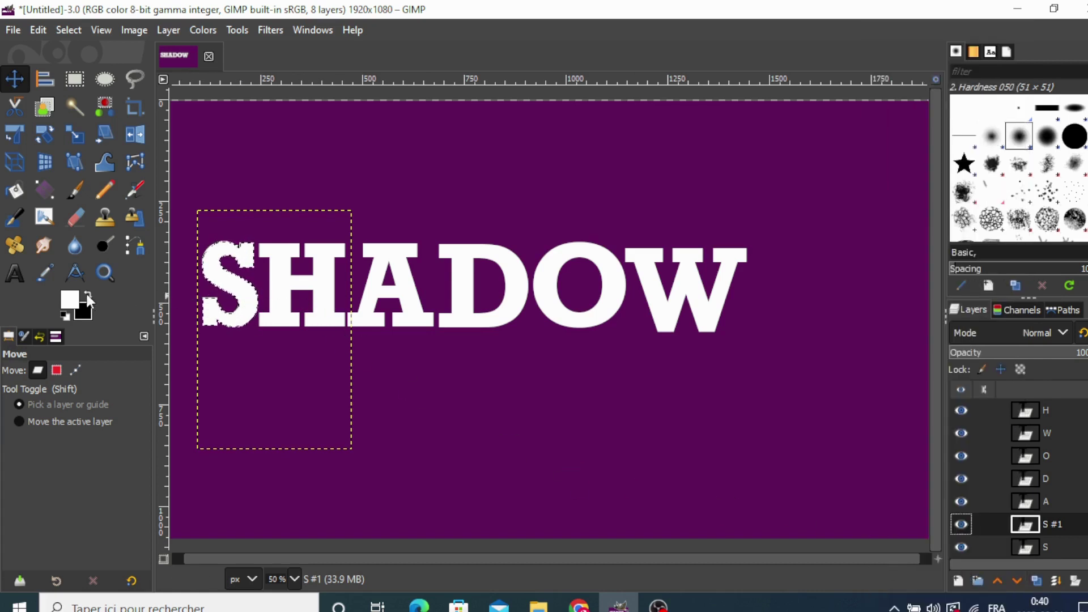
click(15, 274)
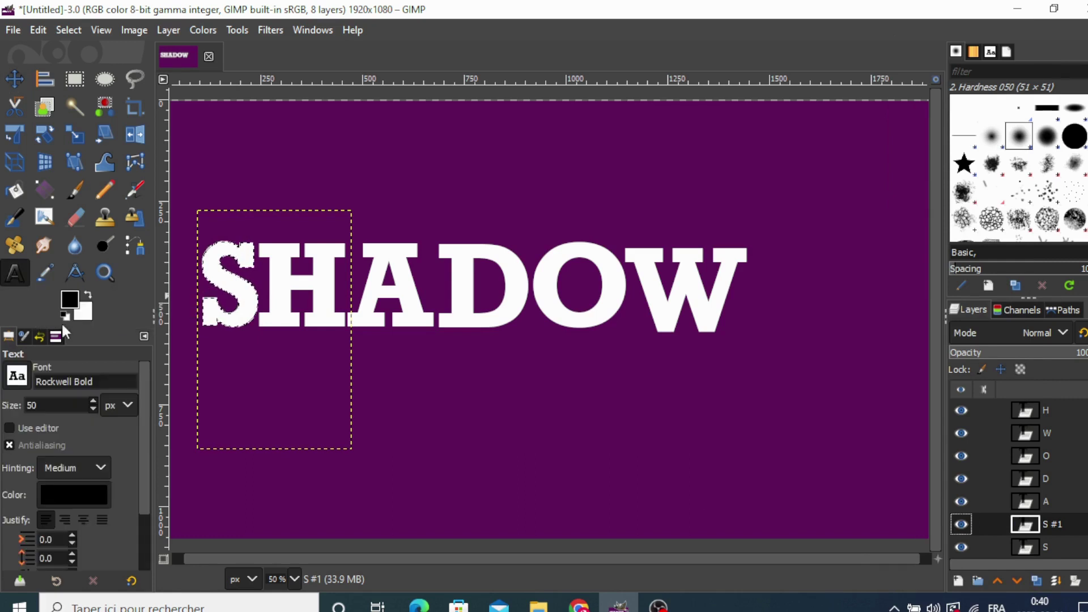
click(258, 308)
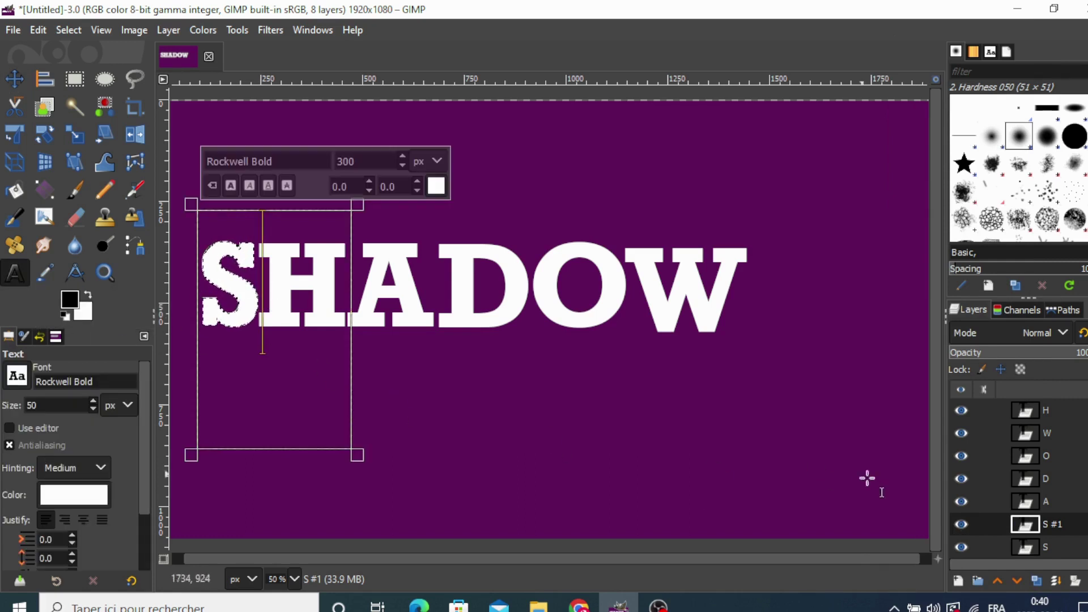
Add a white layer mask to the S #1 copy and set the foreground to black
right_click(1035, 519)
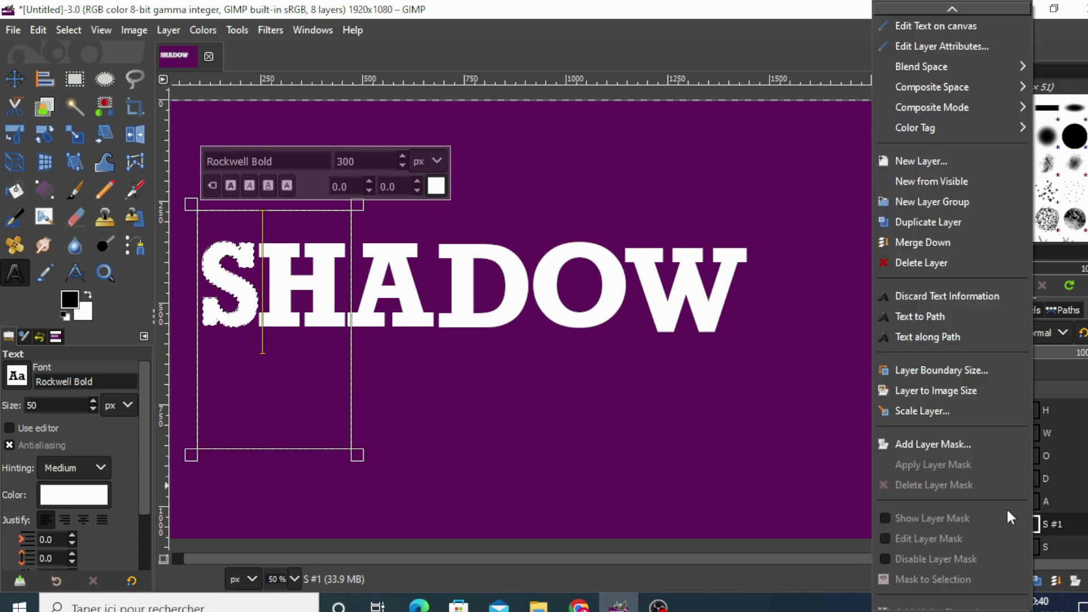
scroll(1007, 508, down, 1)
click(918, 422)
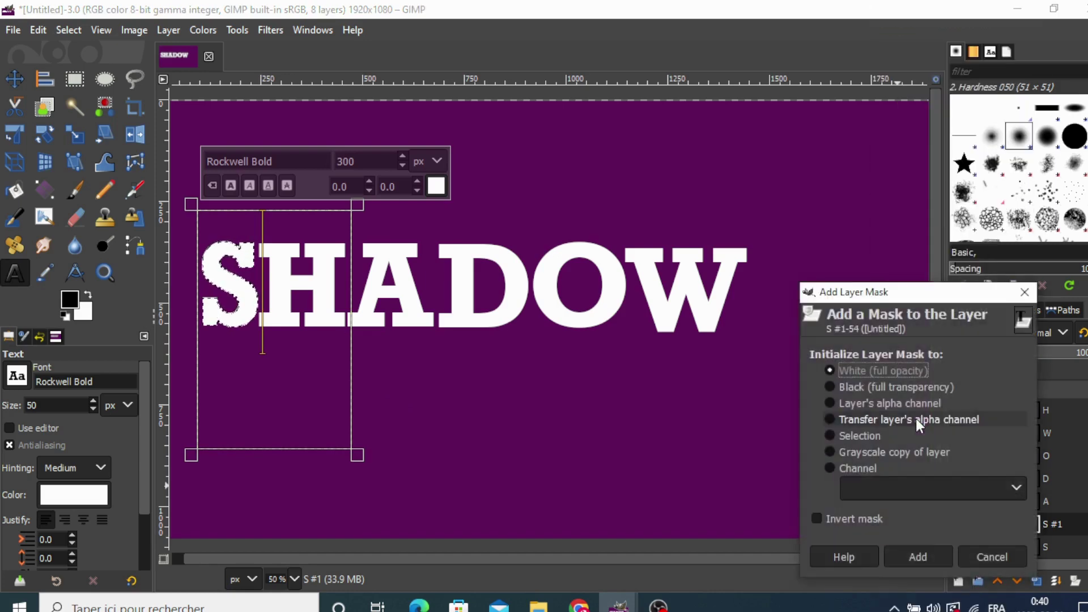
click(918, 553)
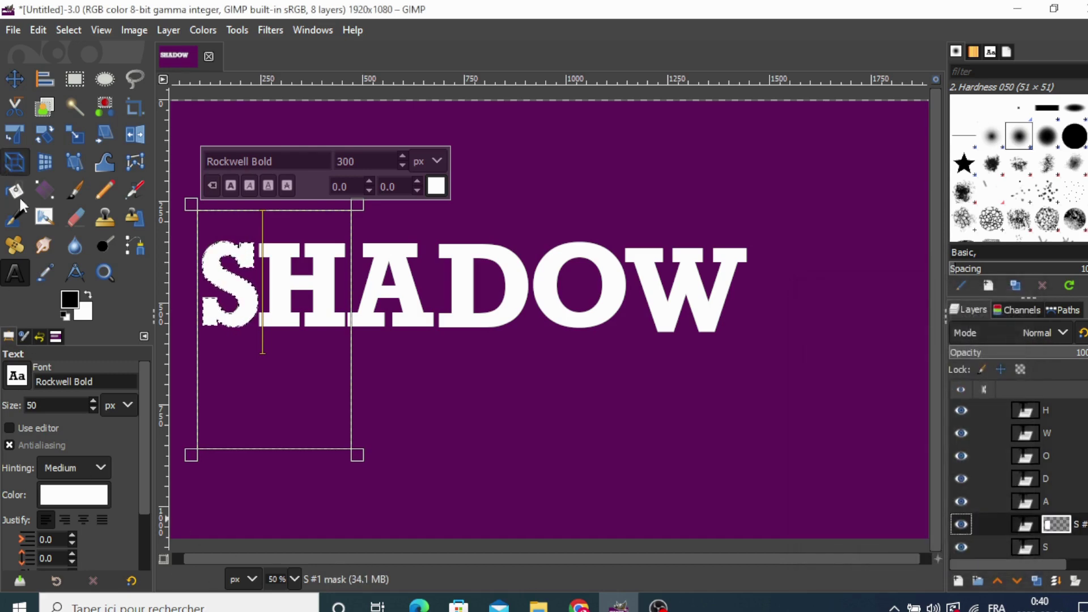
click(231, 292)
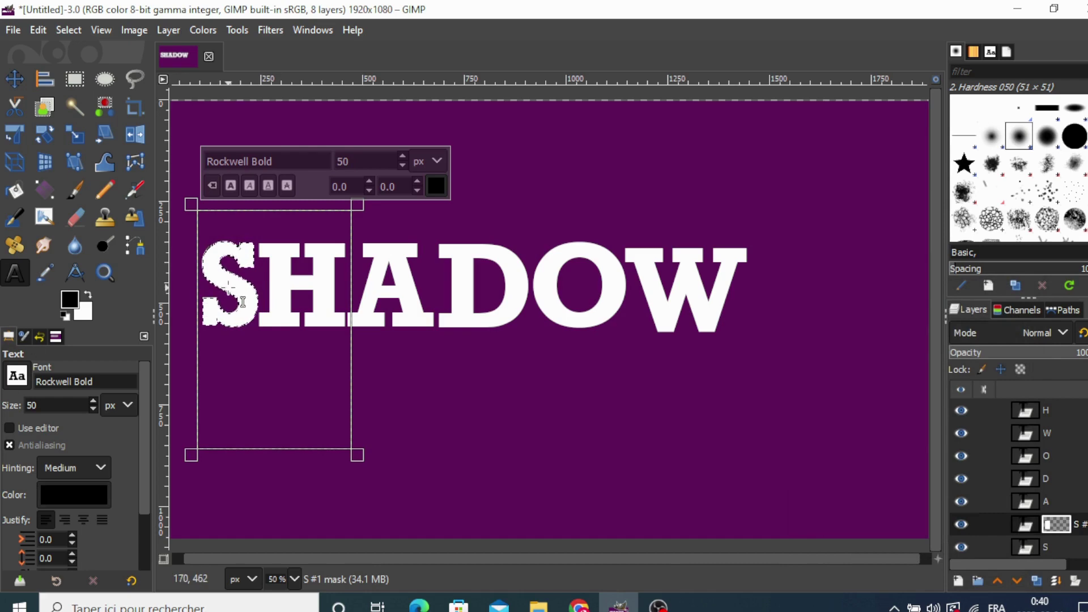
click(1025, 525)
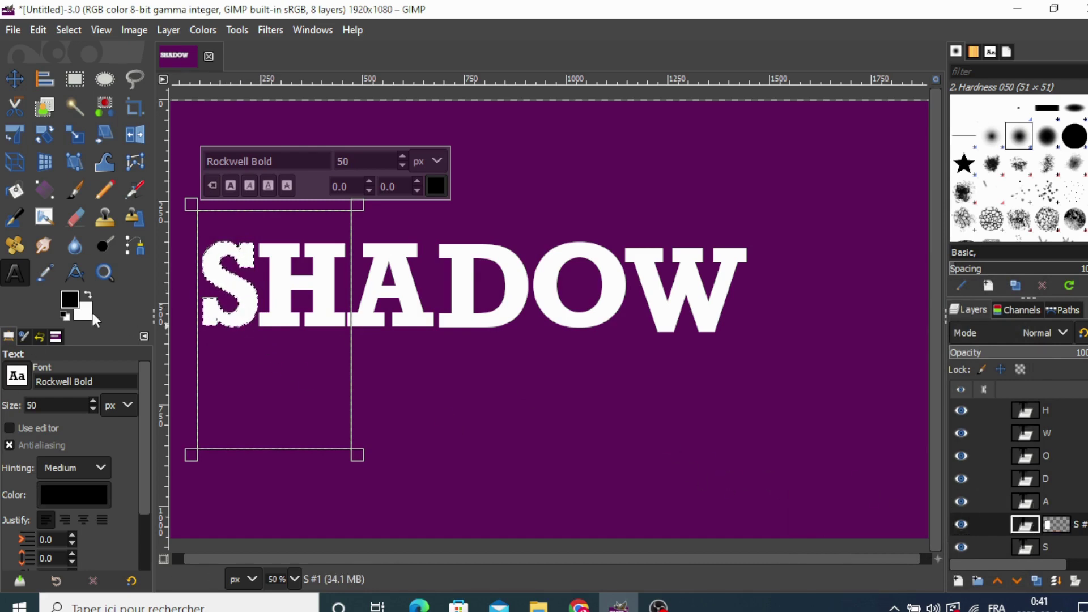
Bucket-fill the selected letter S with black and clear the selection
click(16, 274)
click(261, 309)
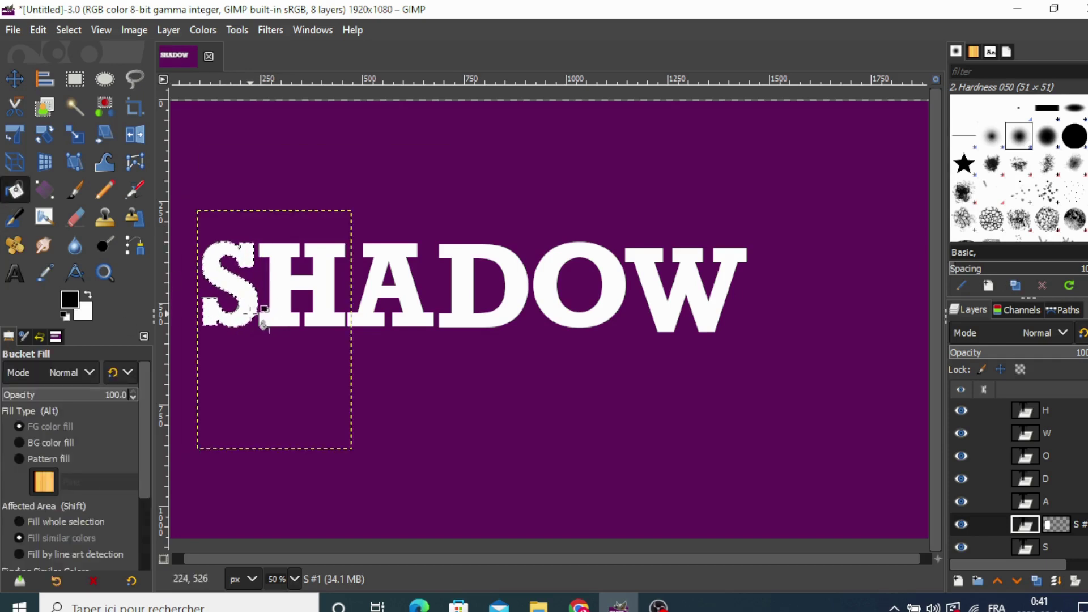
click(250, 305)
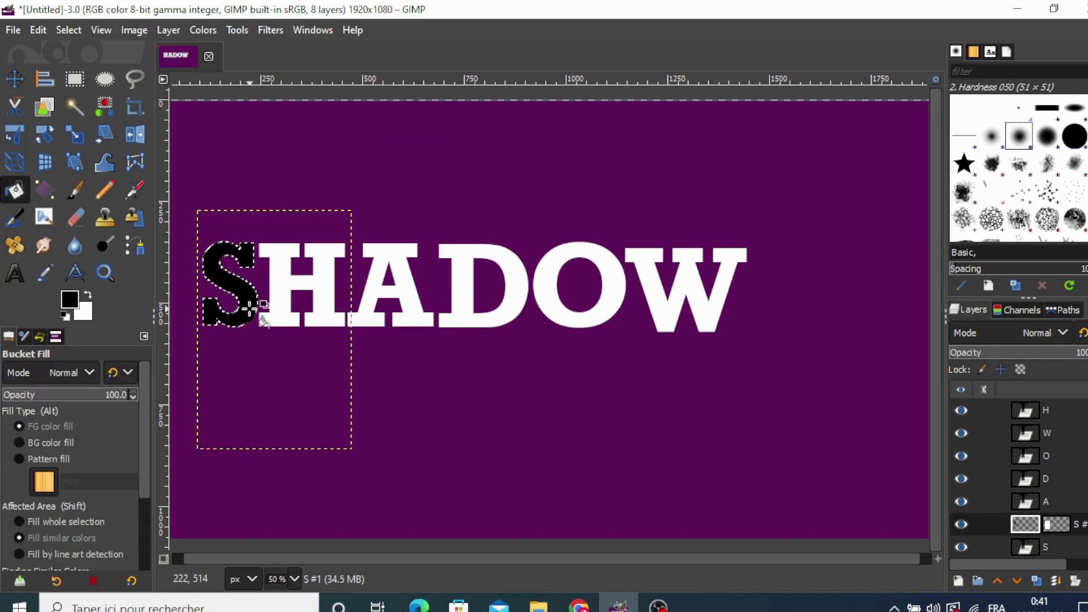
click(70, 28)
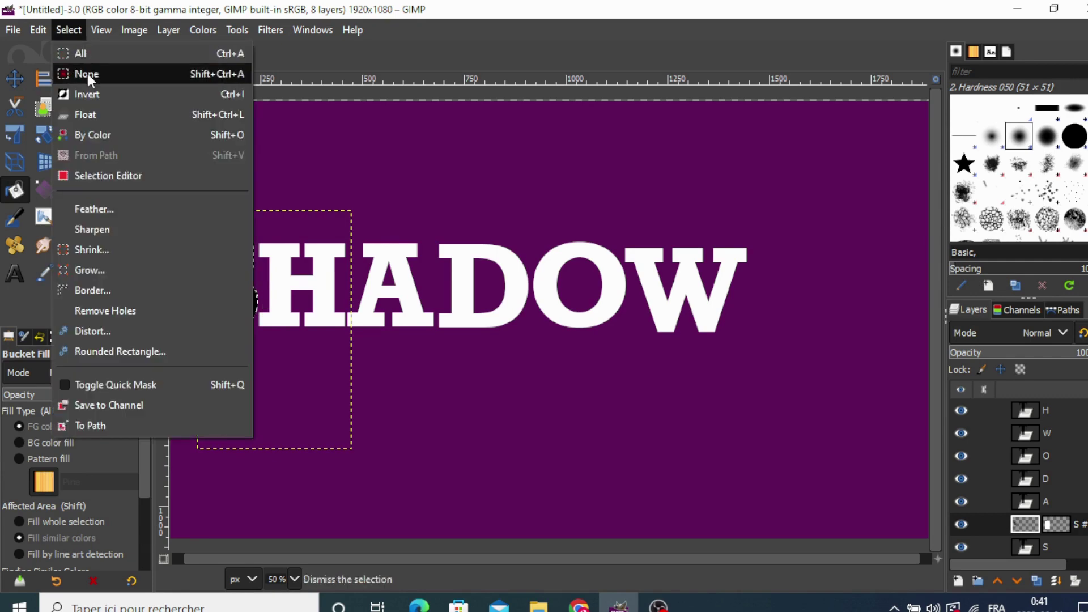
click(87, 74)
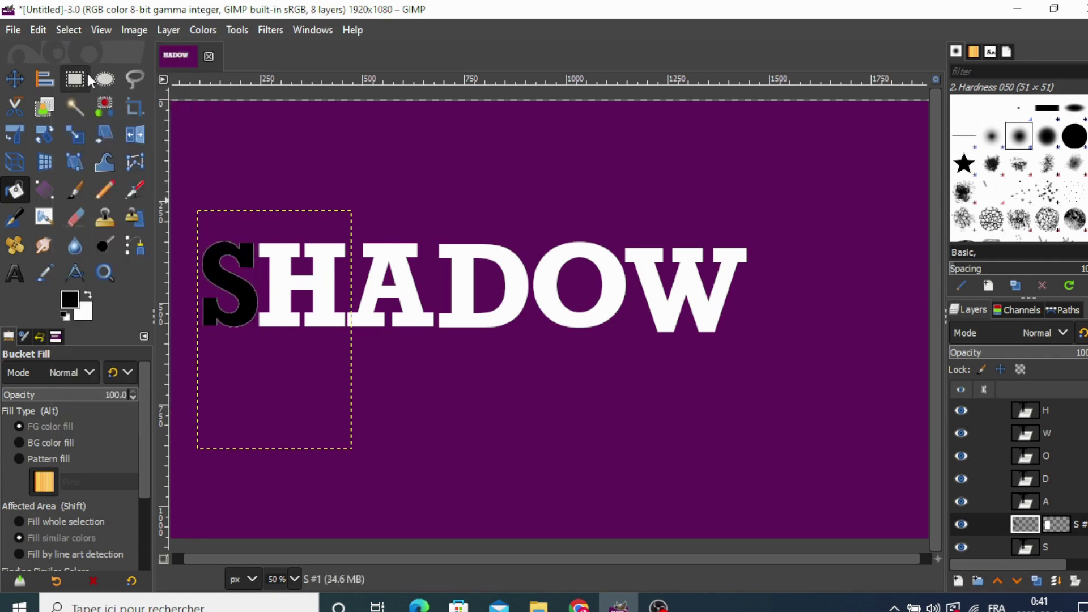
click(1026, 508)
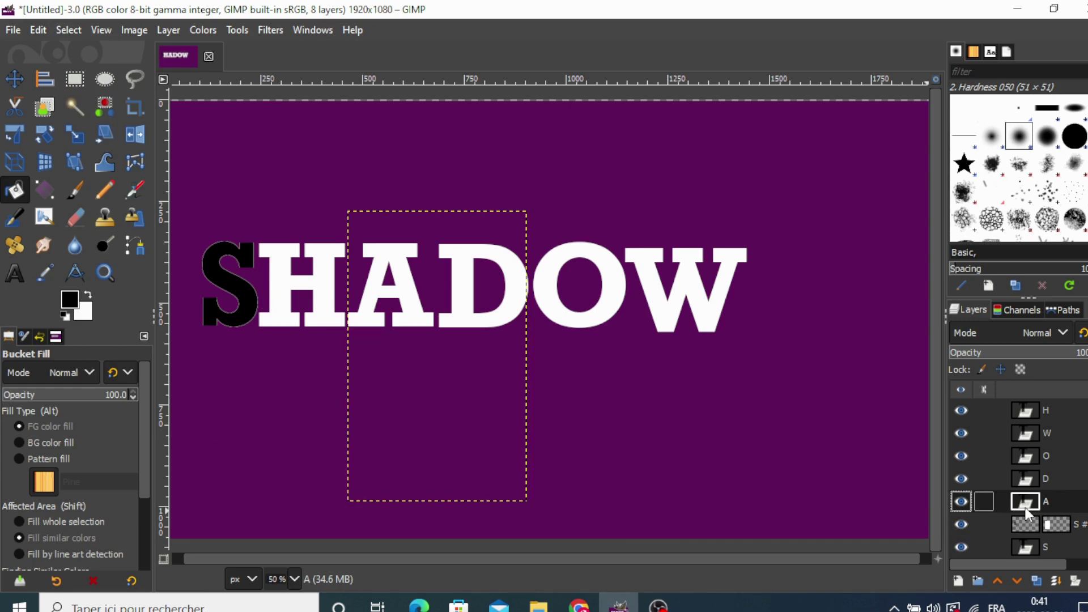
Duplicate the H layer and add a white layer mask to the copy
key(ctrl+Up)
key(ctrl+Up)
key(ctrl+Up)
key(ctrl+Up)
key(space)
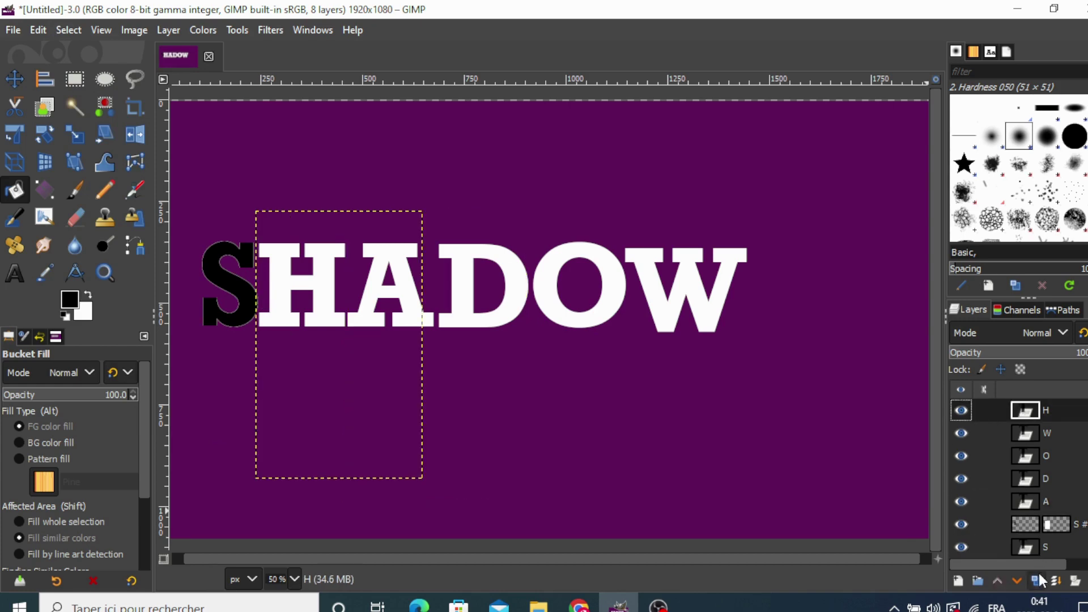
click(1036, 581)
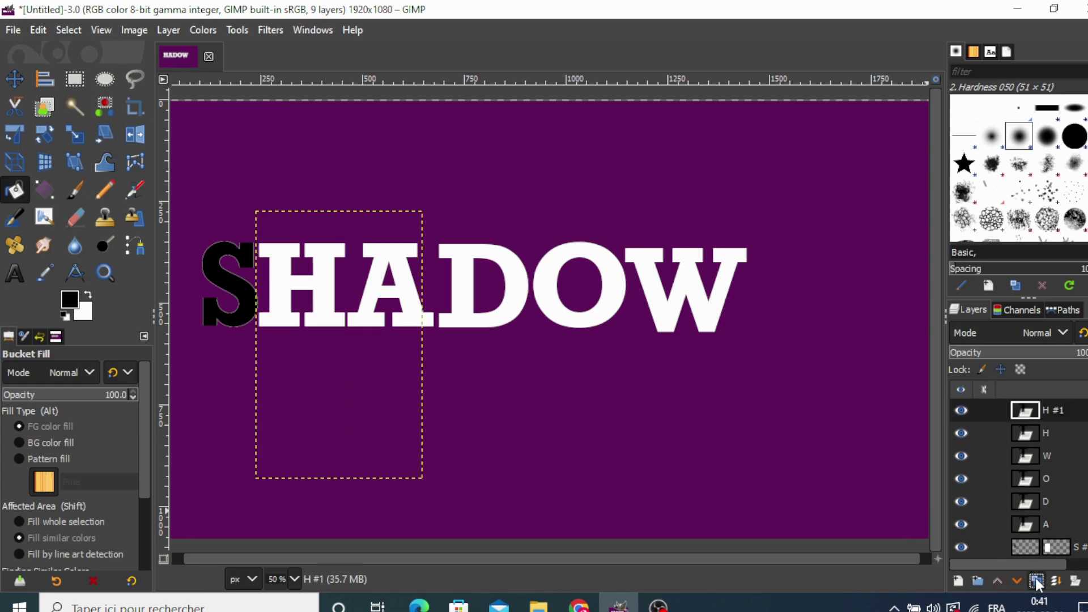
right_click(1017, 409)
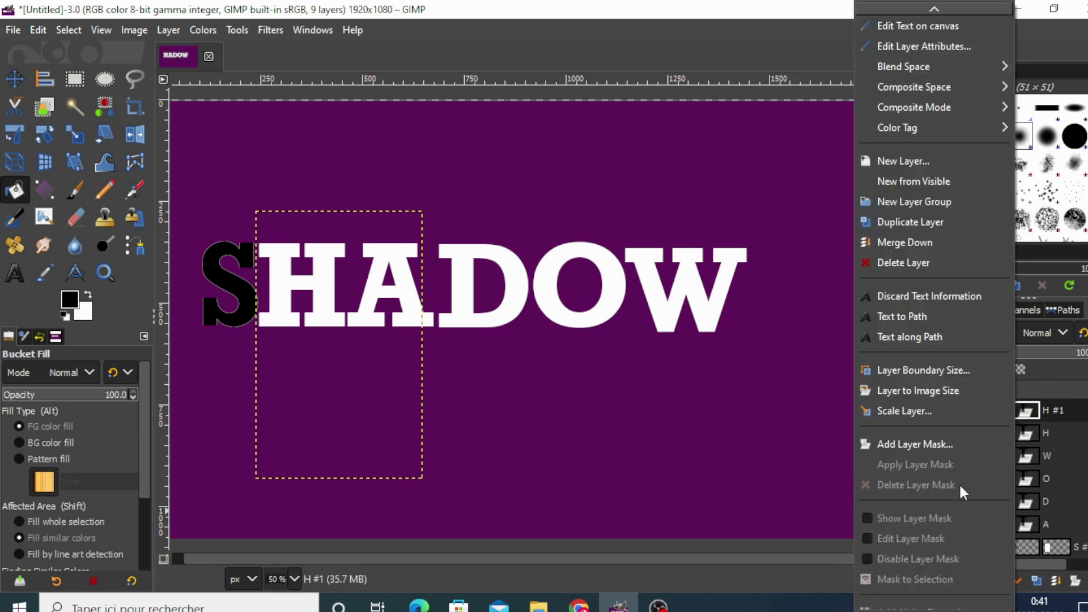
scroll(950, 461, down, 1)
click(934, 413)
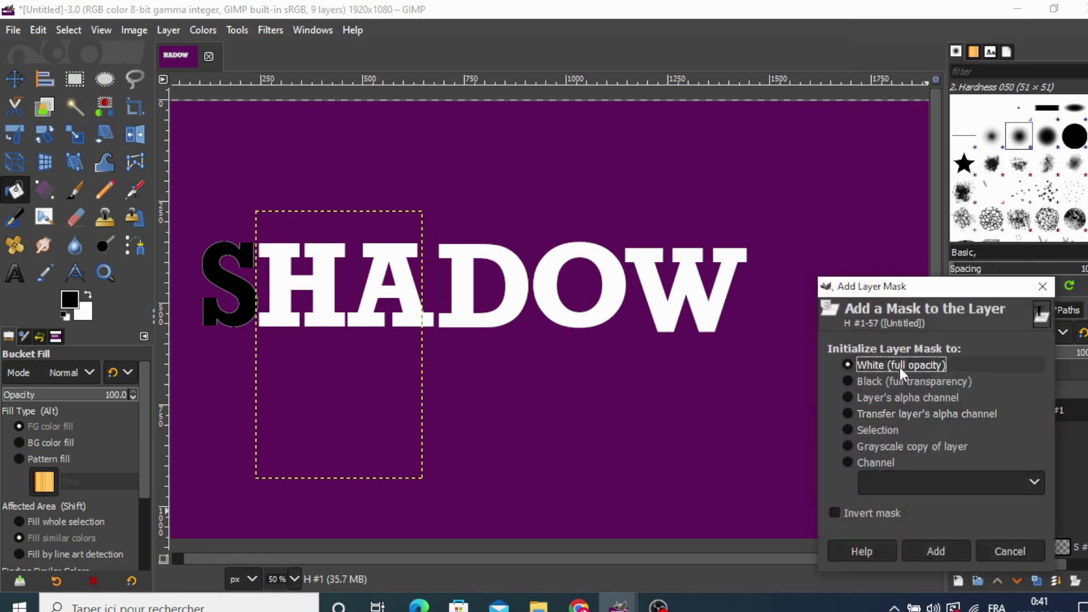
click(941, 552)
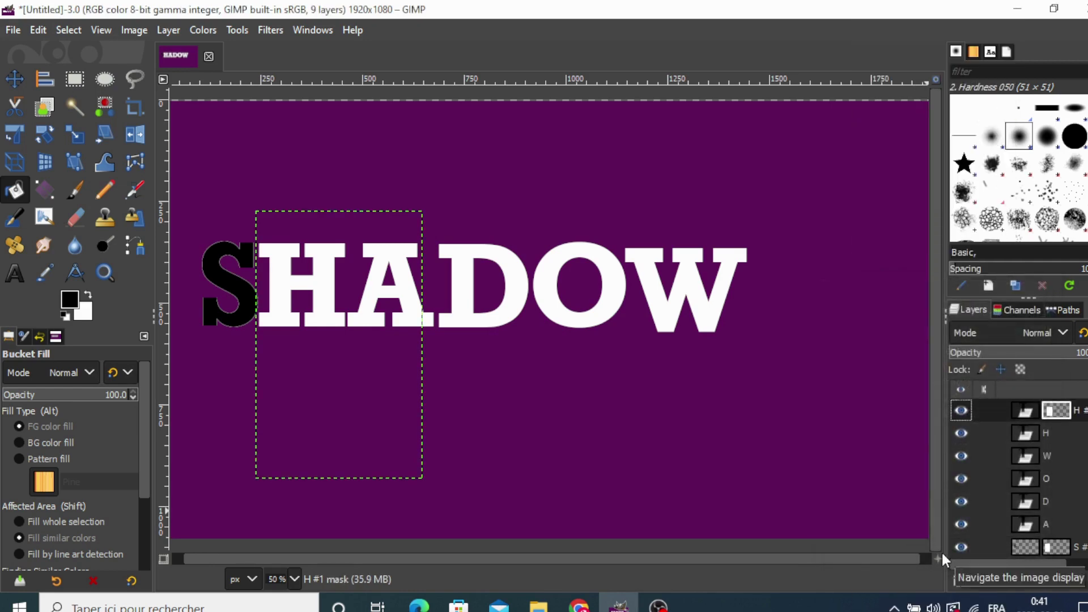
Select the H's outline from the copy's alpha and fill the original H black
right_click(1023, 409)
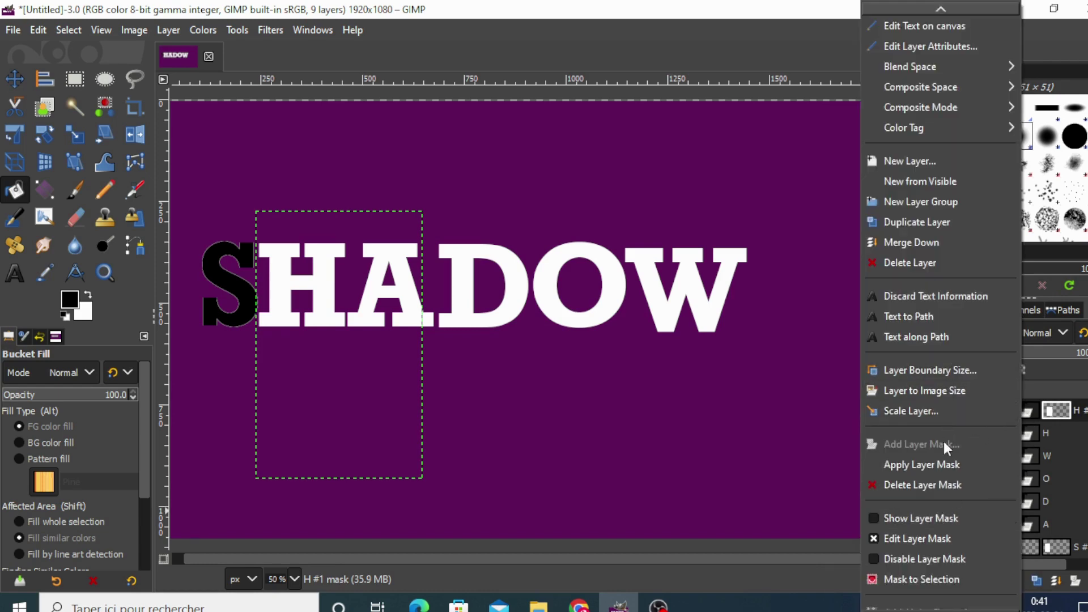
scroll(938, 467, down, 1)
scroll(936, 481, down, 2)
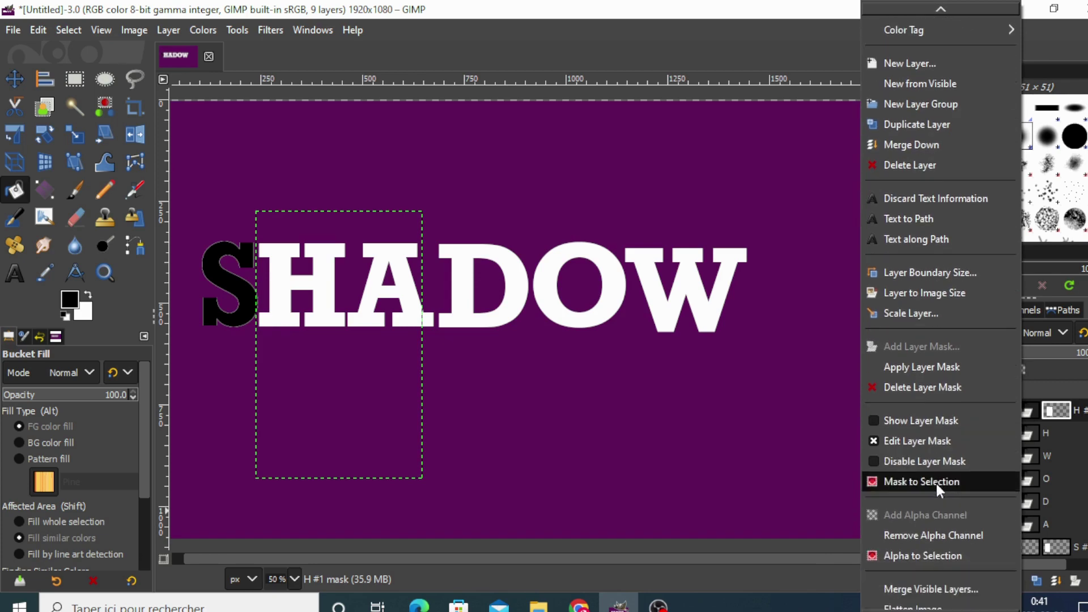
click(933, 553)
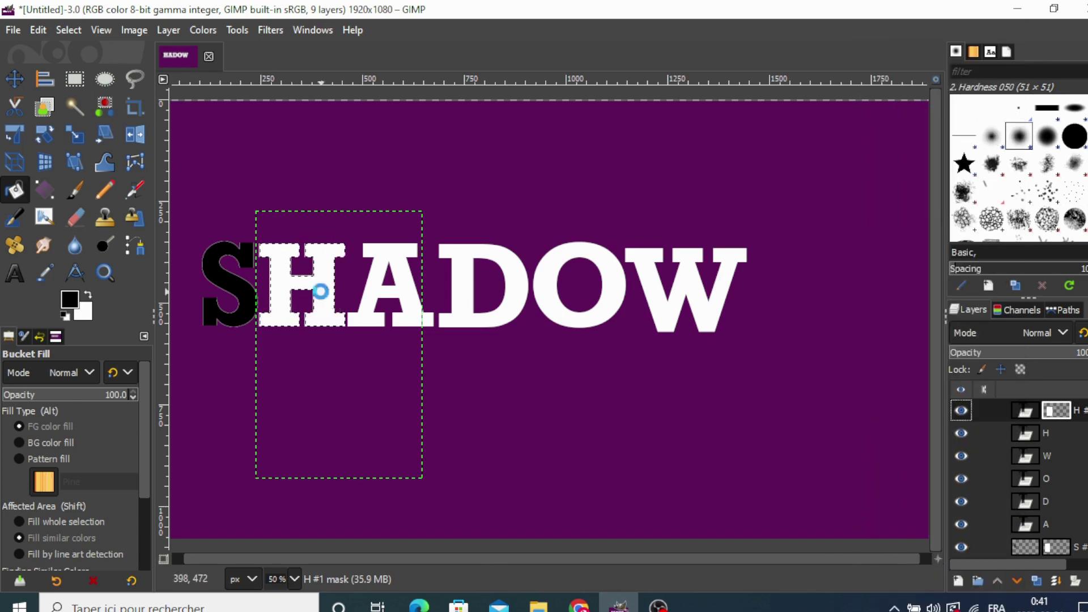
key(Page_Down)
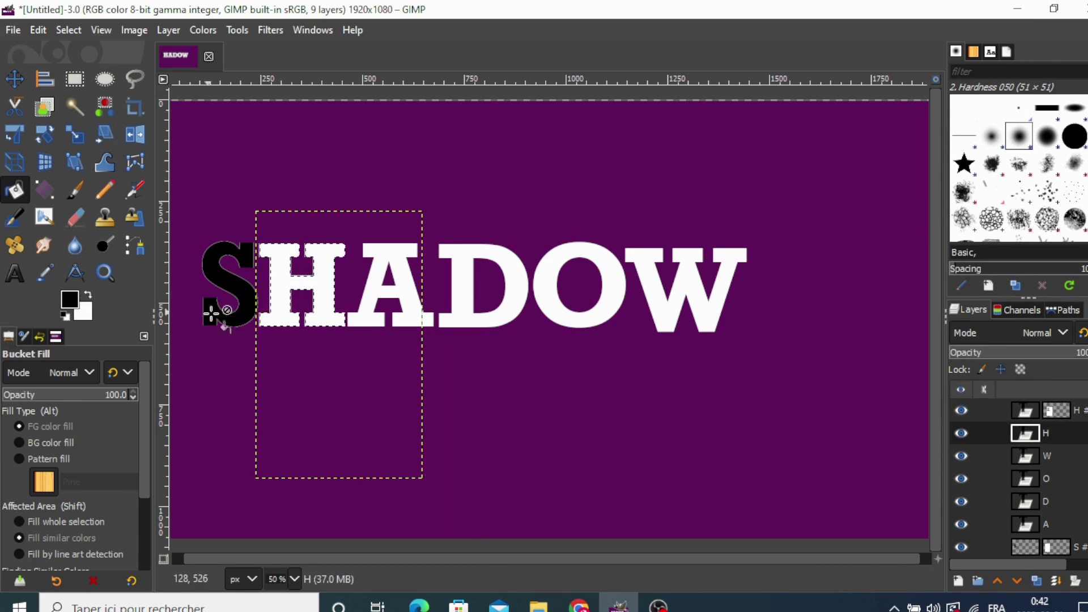
click(277, 320)
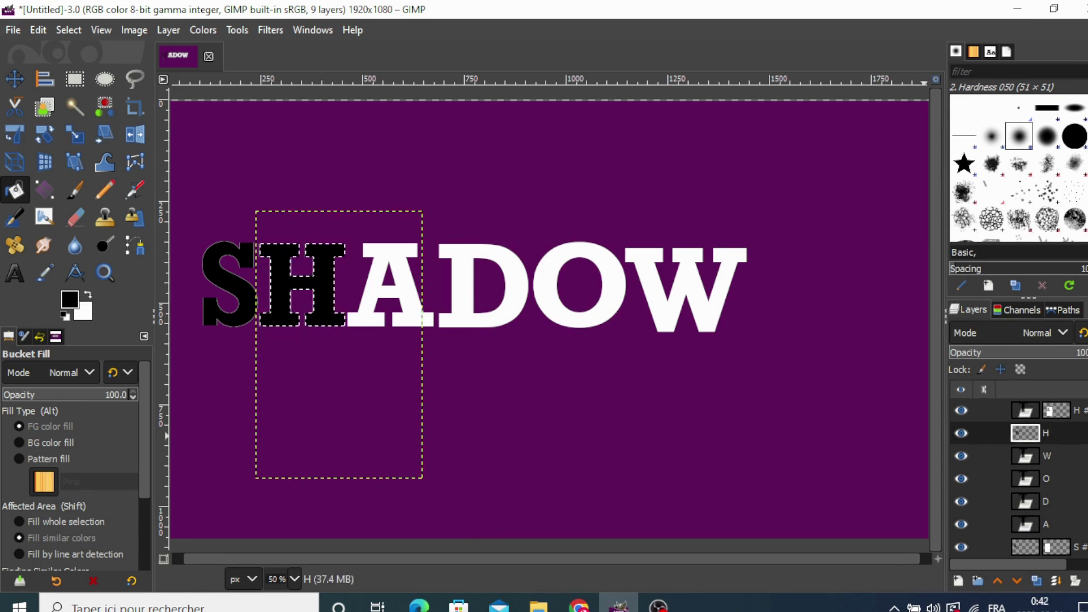
Return to the H layer and clear the selection with Select > None
click(1035, 531)
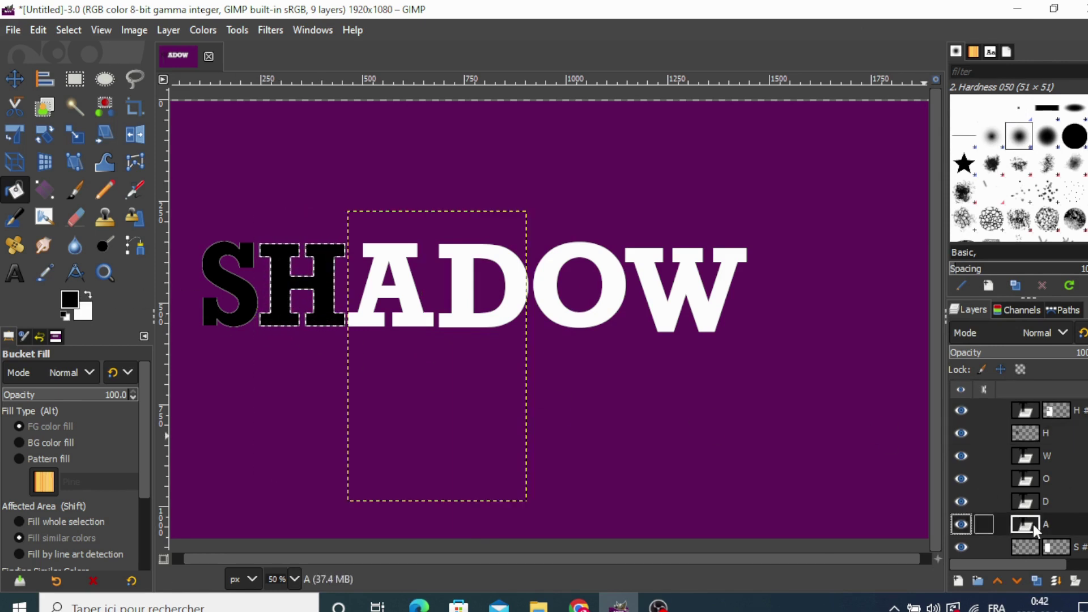
click(64, 34)
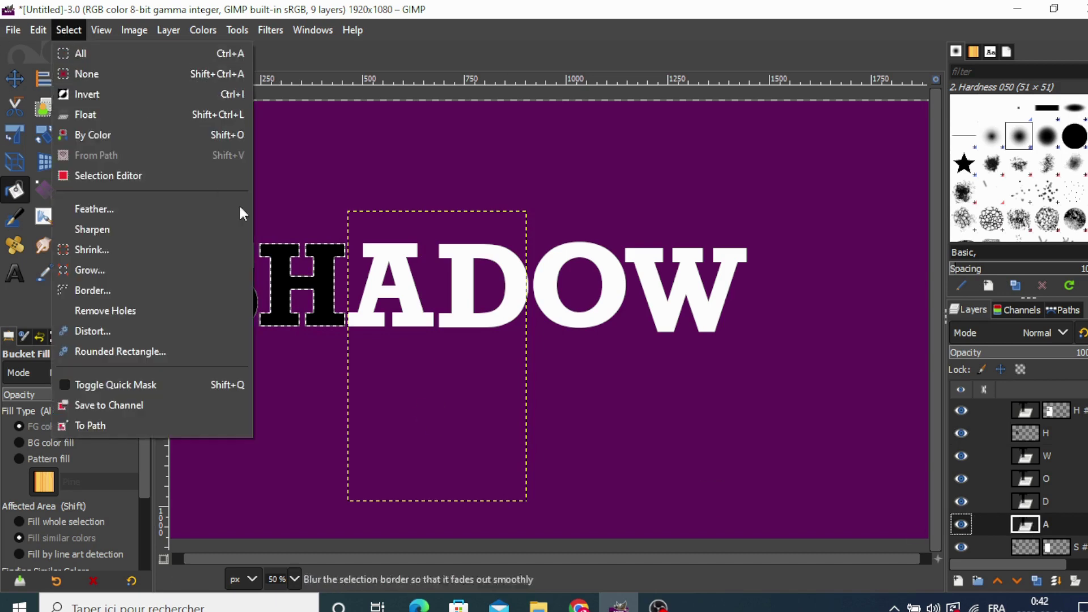
click(1025, 417)
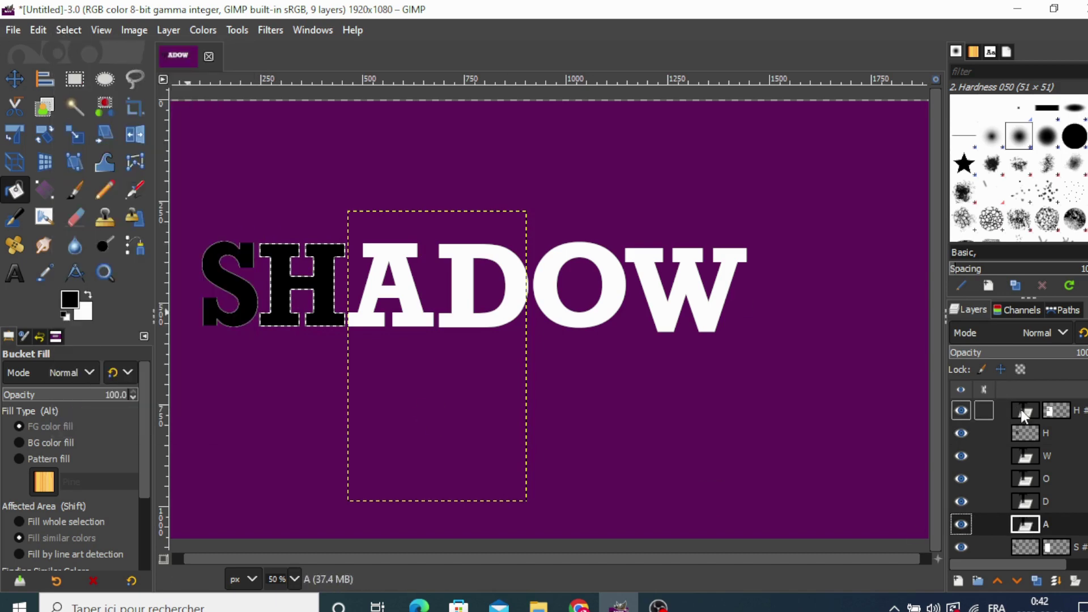
click(1026, 435)
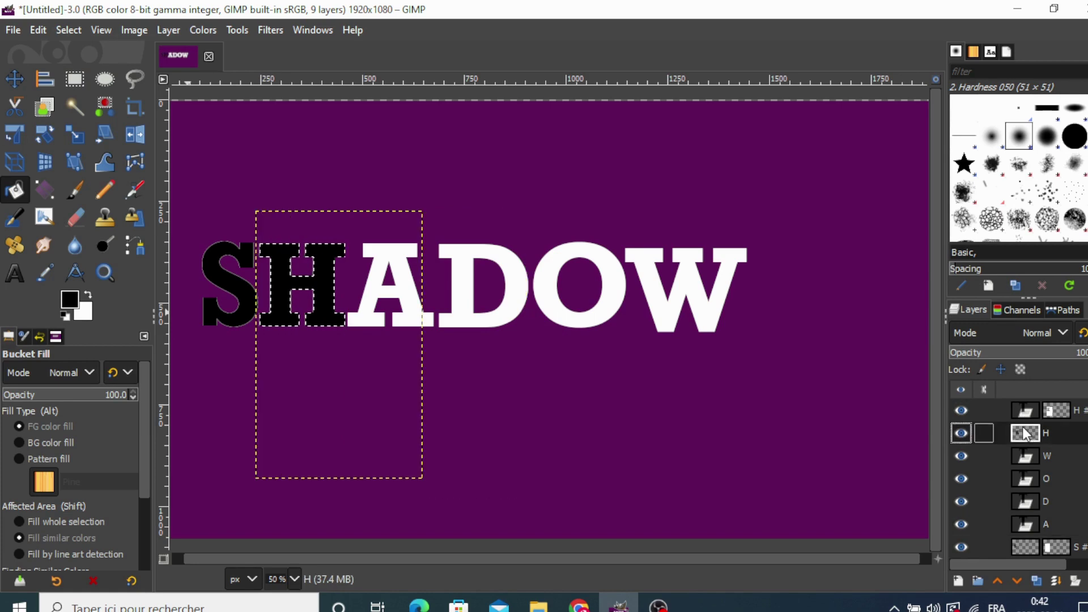
click(68, 30)
click(77, 74)
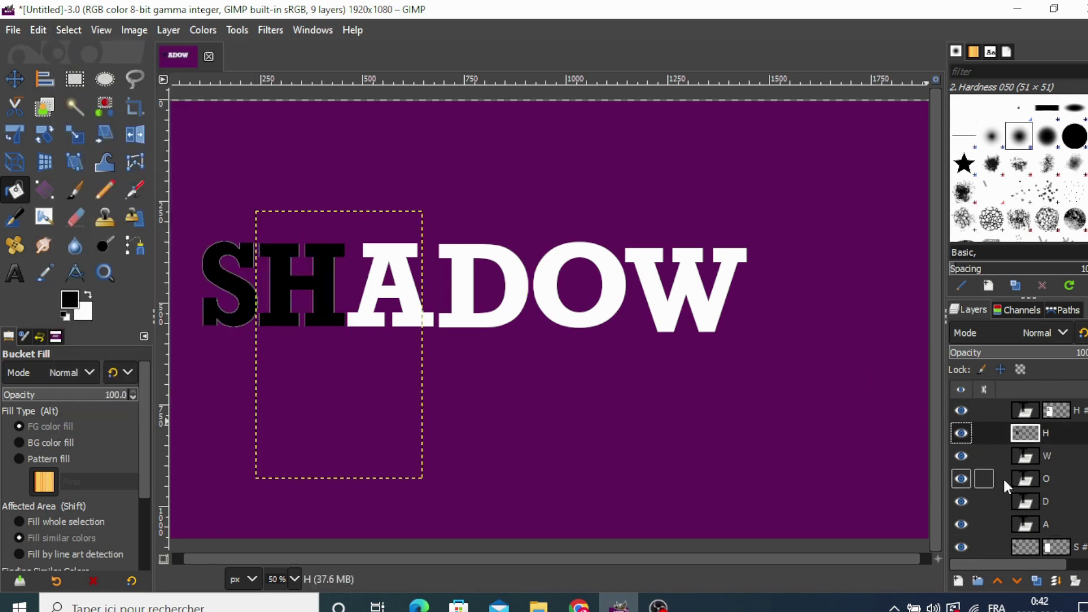
Duplicate the A layer and give the copy a white layer mask
click(1027, 525)
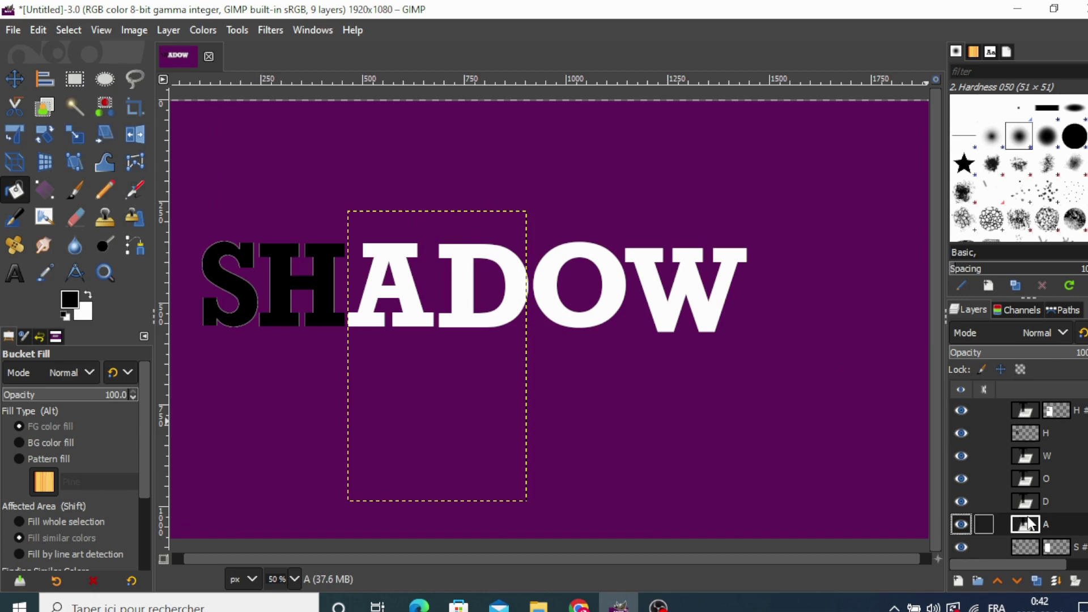
click(1036, 581)
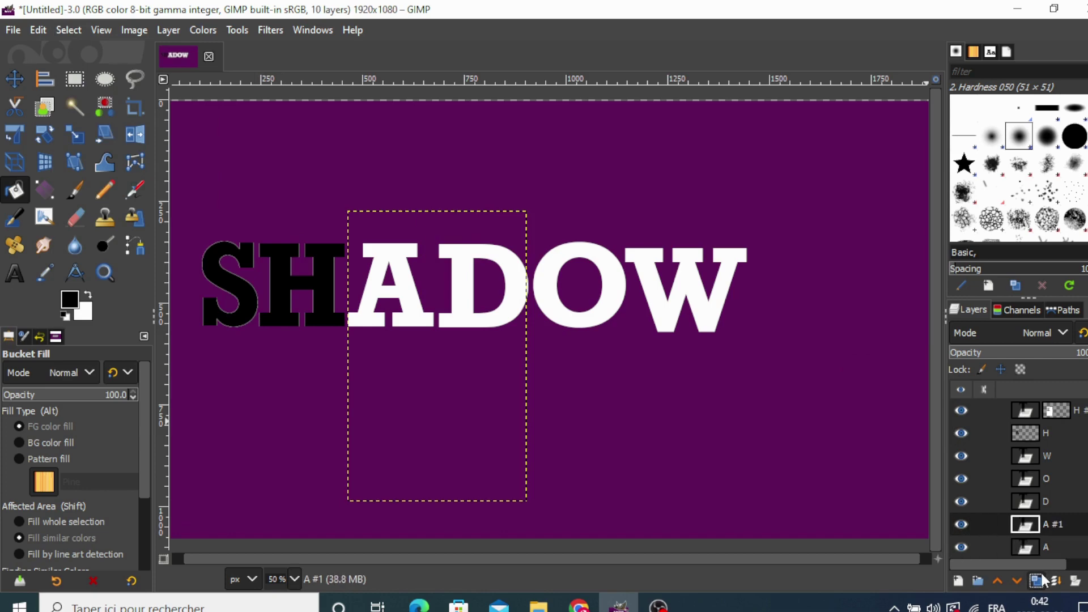
right_click(1027, 528)
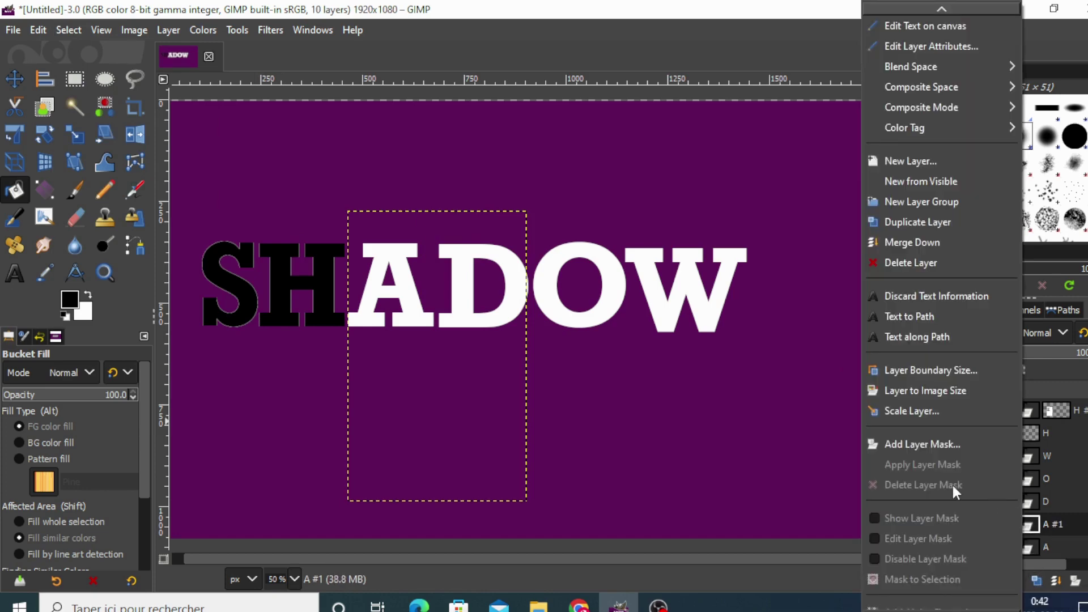
scroll(950, 486, down, 1)
scroll(950, 489, down, 1)
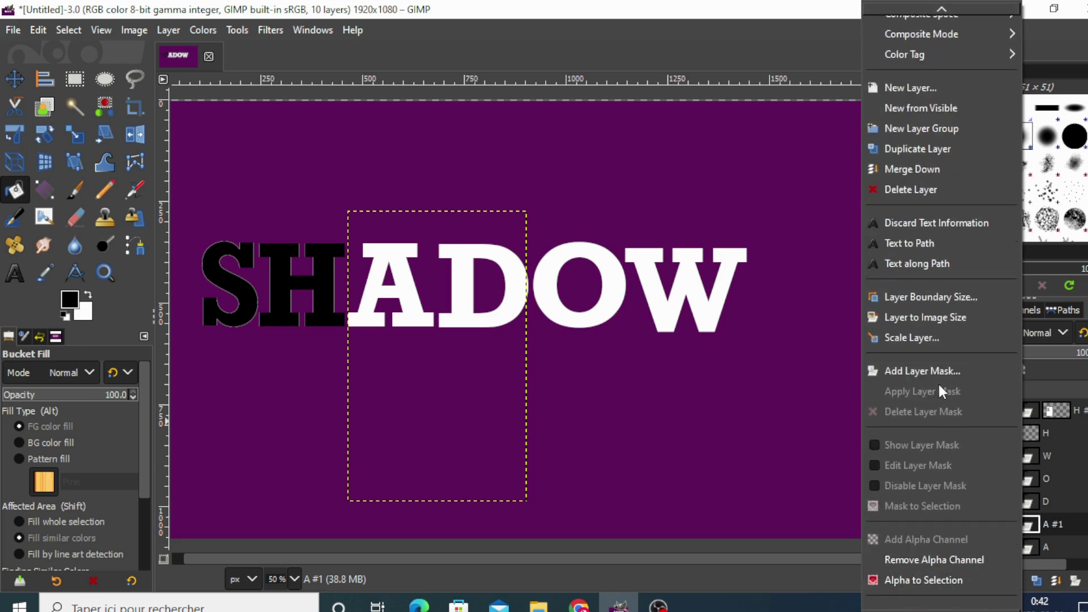
click(927, 370)
click(931, 507)
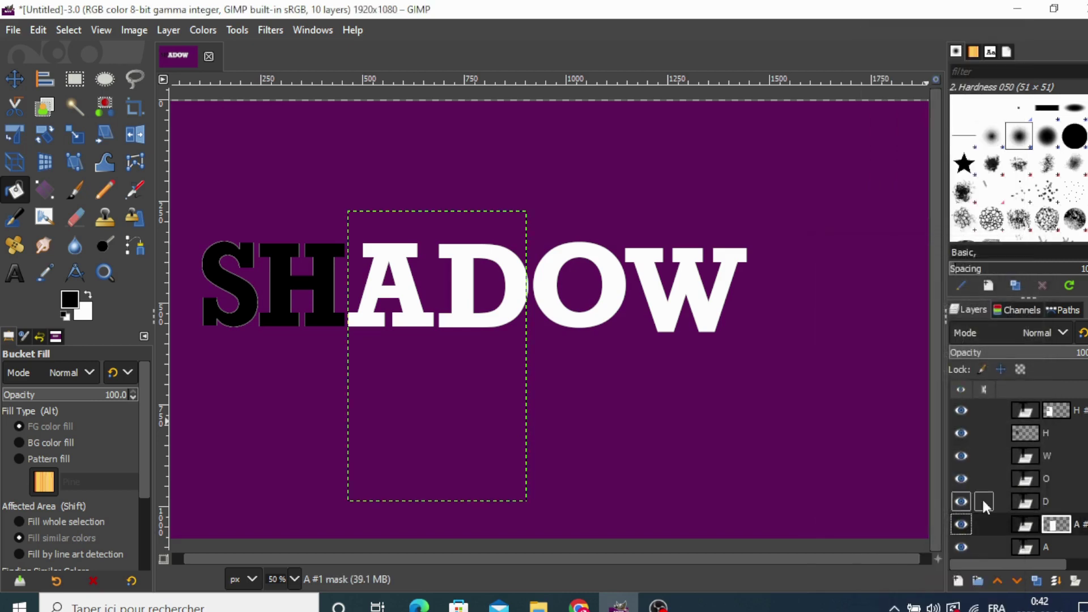
Select the A's outline via Alpha to Selection and bucket-fill the original A black
right_click(1016, 524)
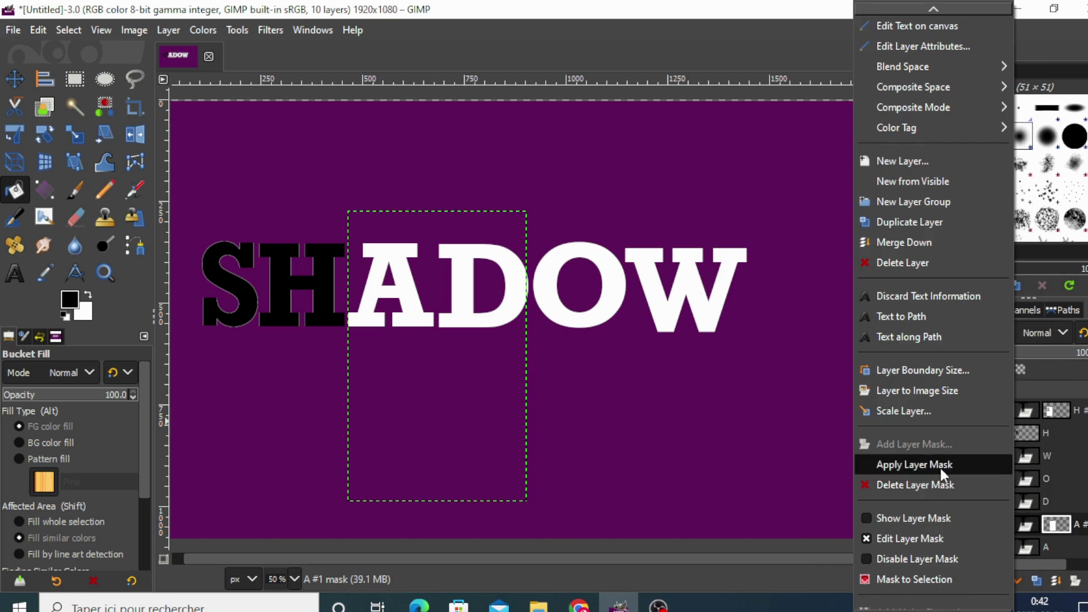
scroll(940, 468, down, 1)
click(917, 589)
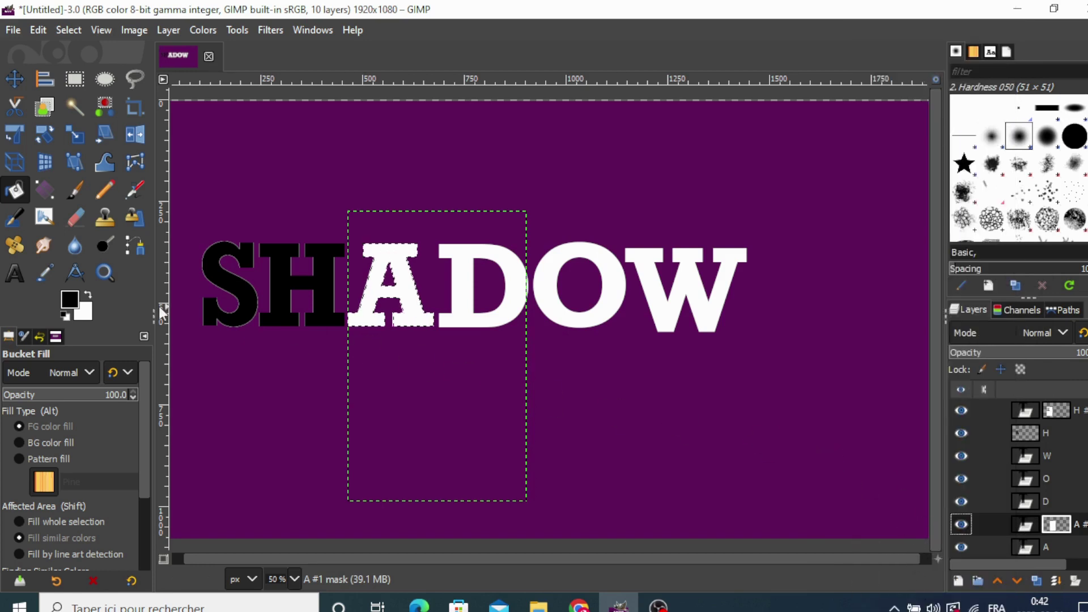
click(381, 293)
click(544, 323)
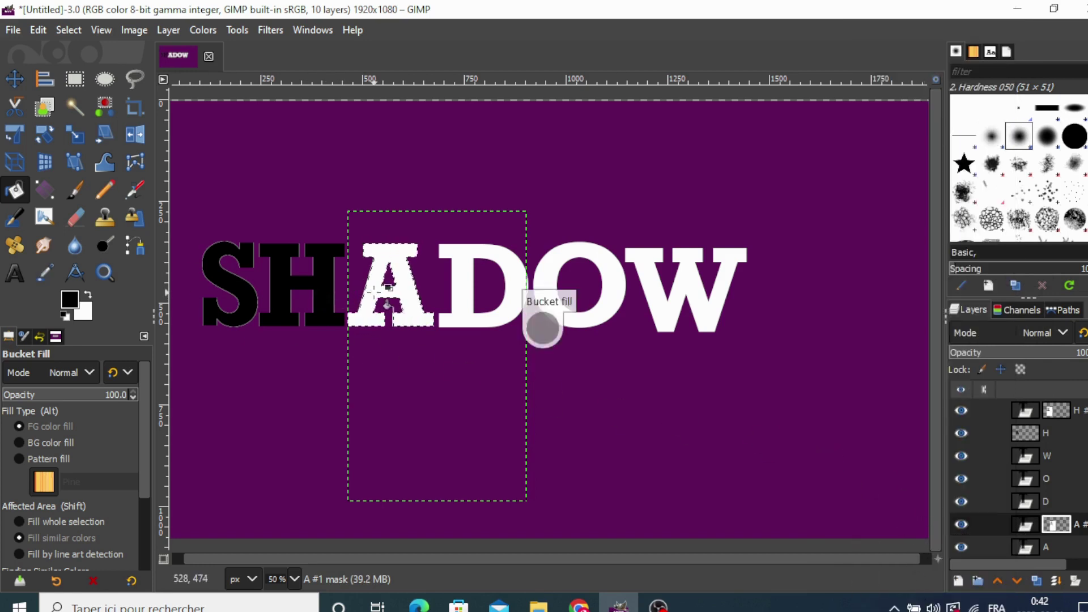
click(1026, 524)
click(1027, 545)
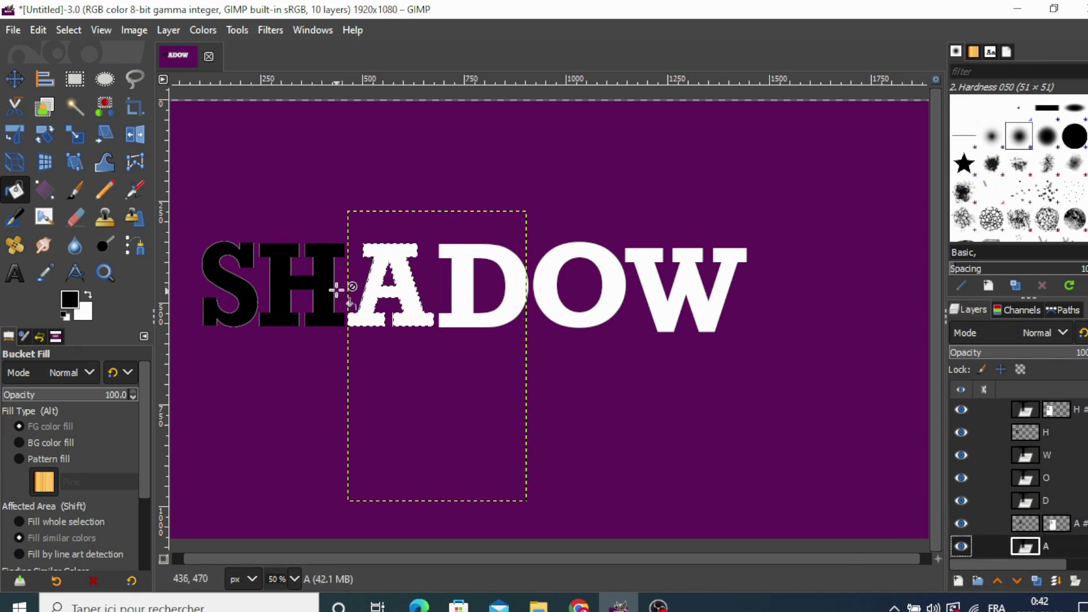
click(407, 313)
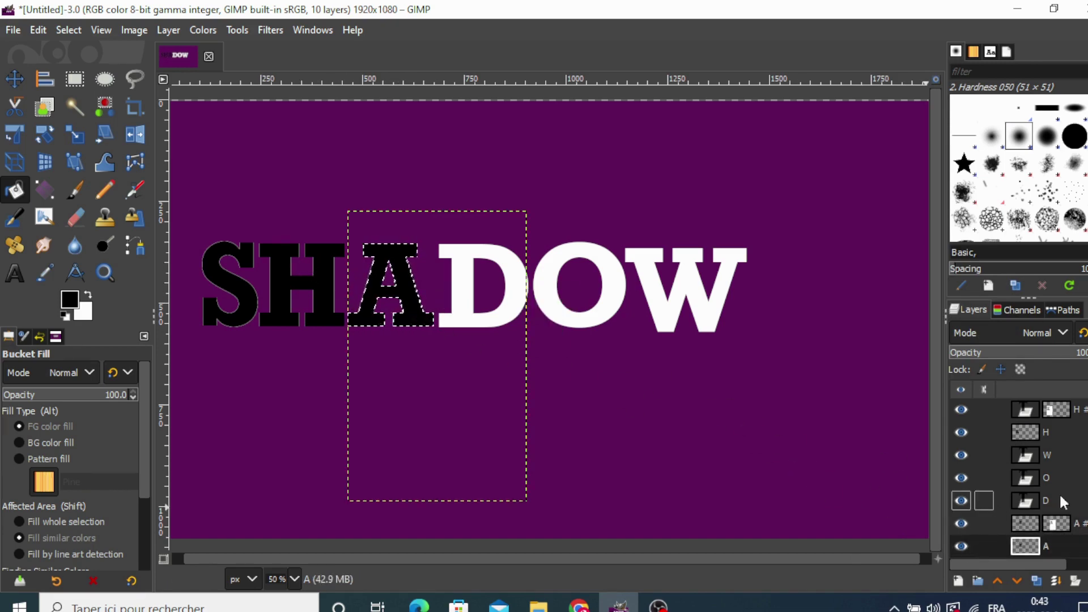
scroll(1020, 482, down, 1)
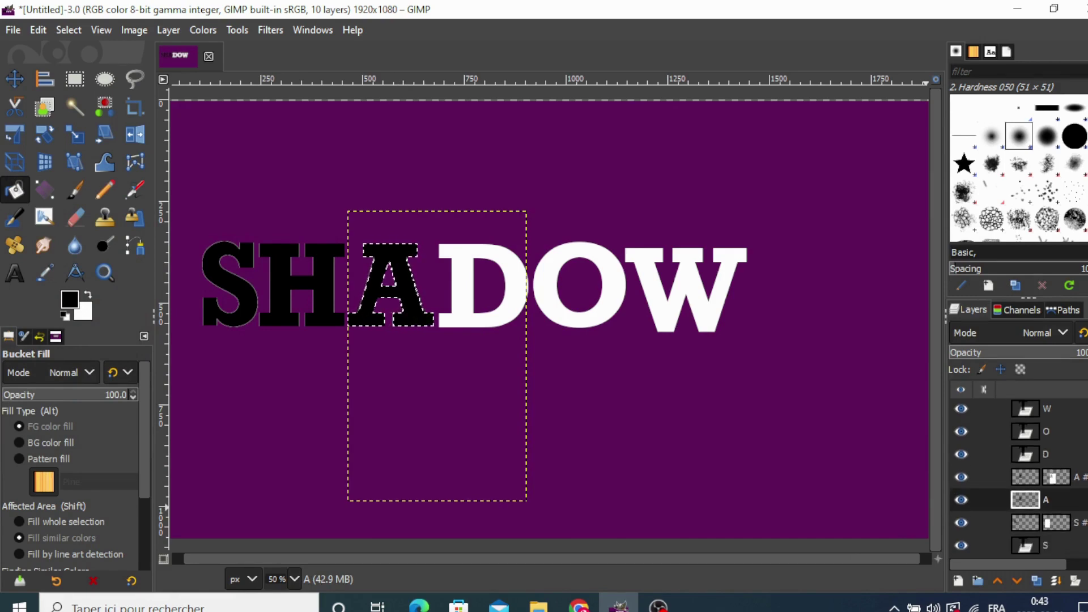
Clear the old selection, duplicate the D layer and add a white mask to the copy
click(68, 29)
click(83, 73)
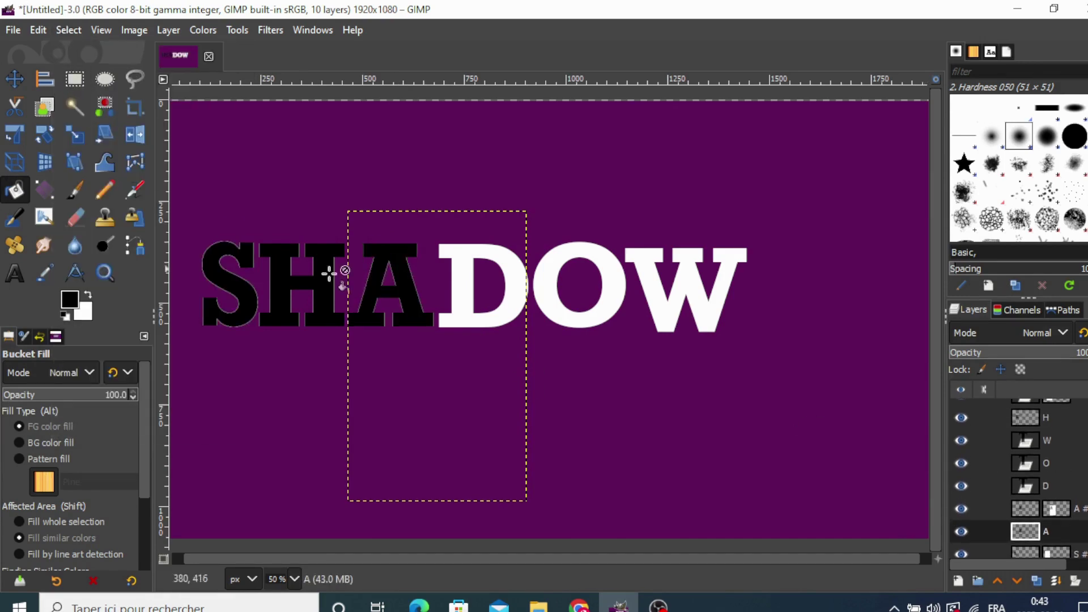
click(1025, 486)
click(1035, 580)
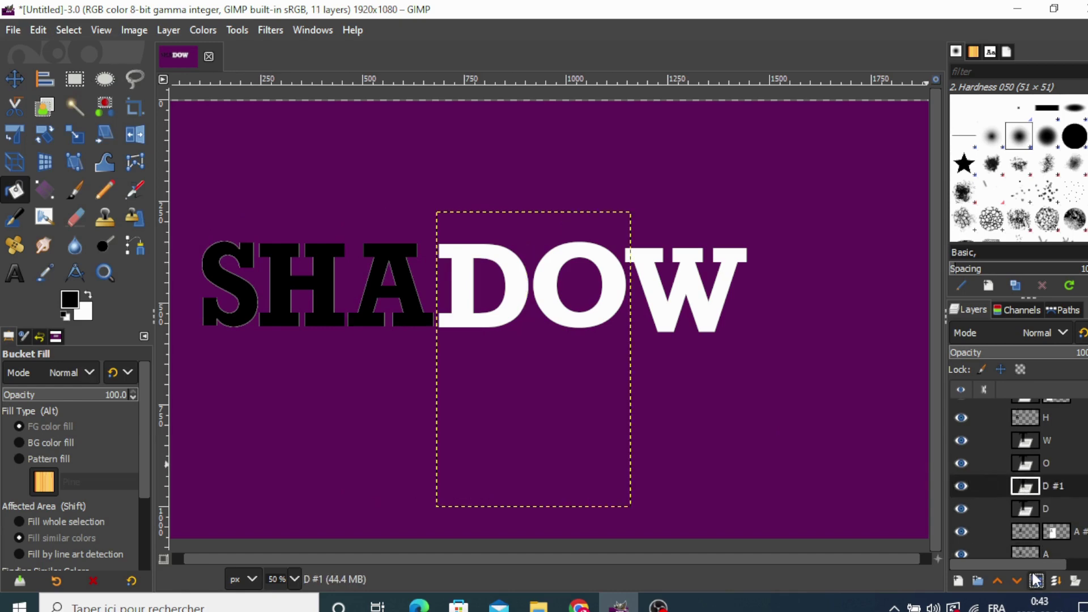
right_click(1026, 488)
click(908, 445)
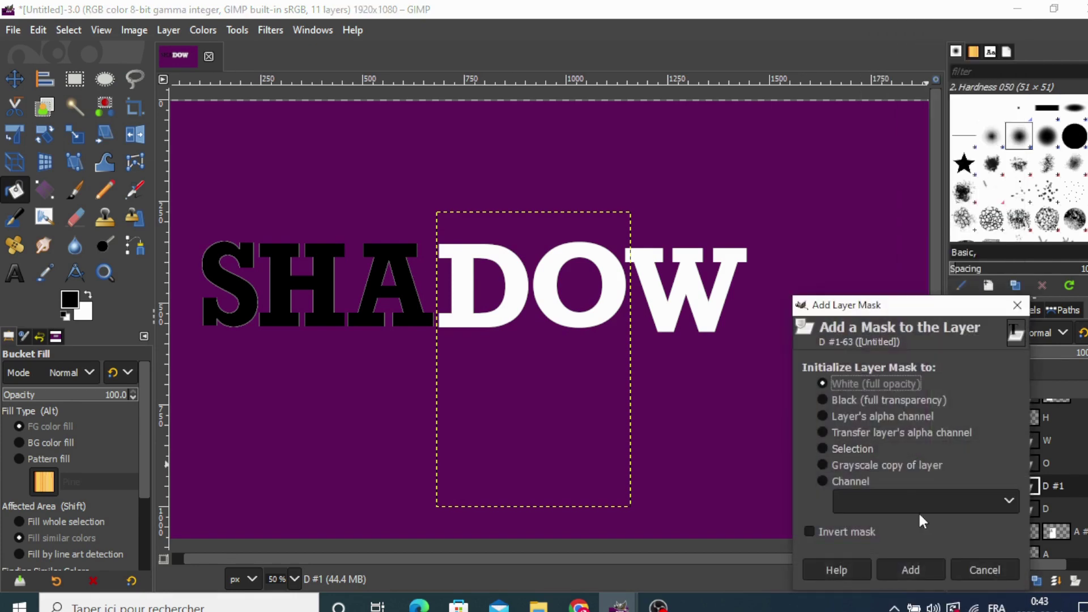
click(900, 571)
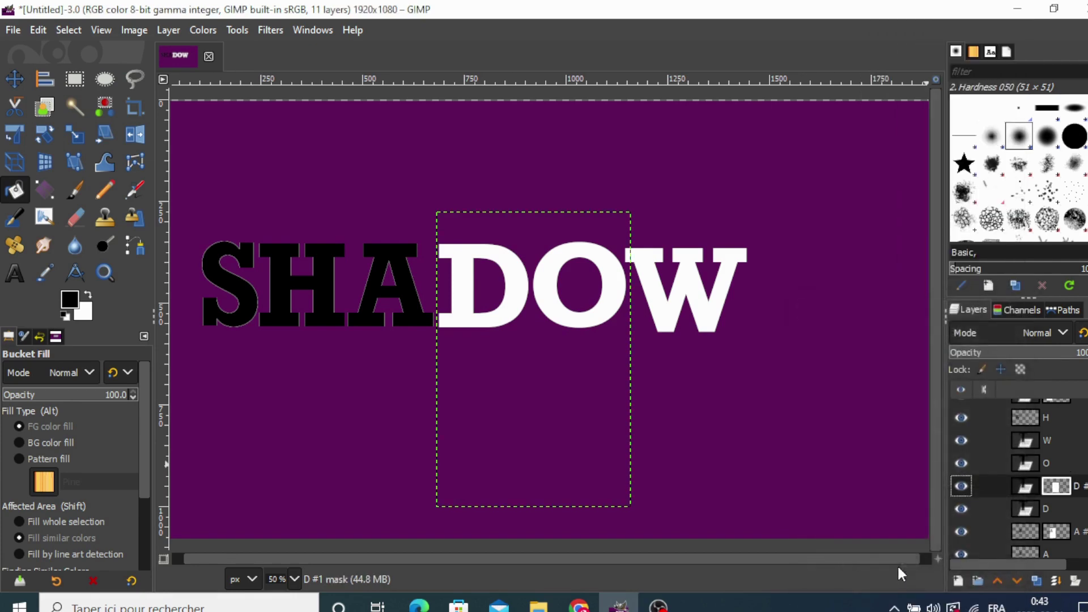
Select the D's outline, fill the D layer black, then clear the selection
click(1026, 488)
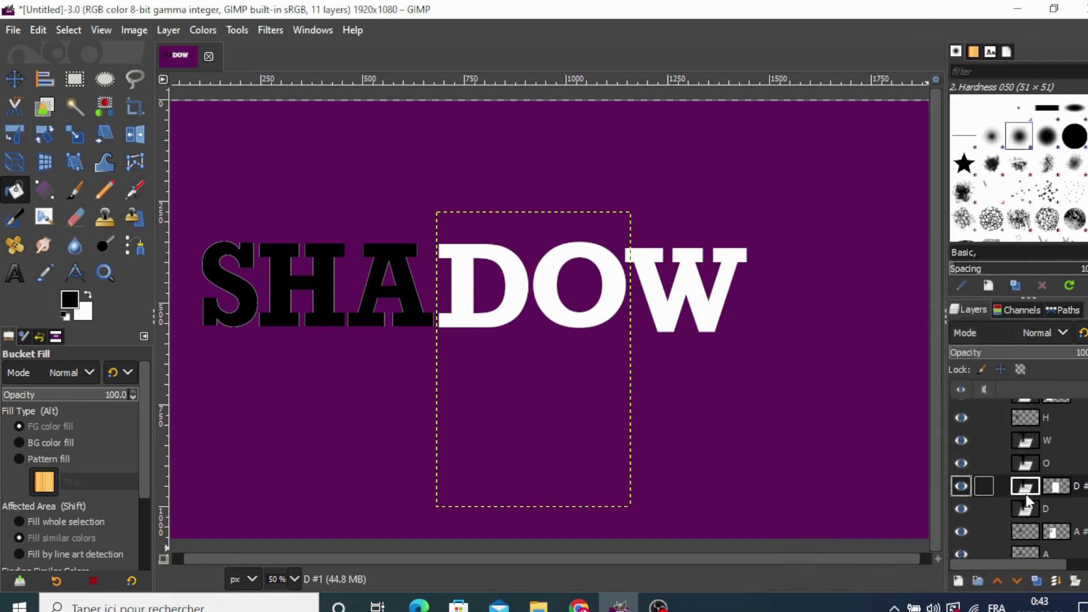
right_click(1026, 488)
scroll(989, 513, down, 1)
scroll(978, 525, down, 1)
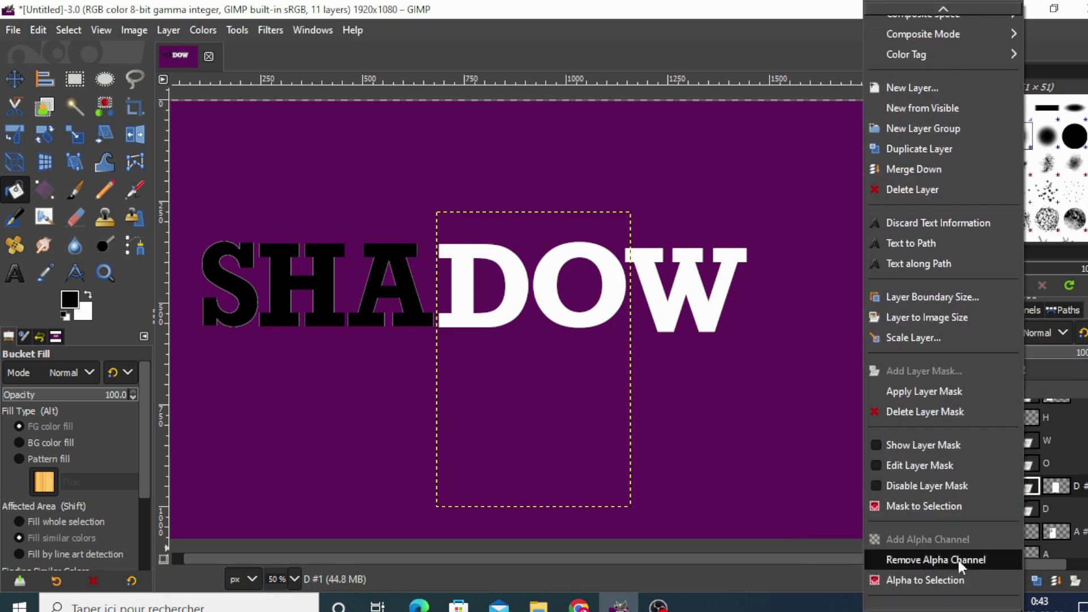
click(938, 575)
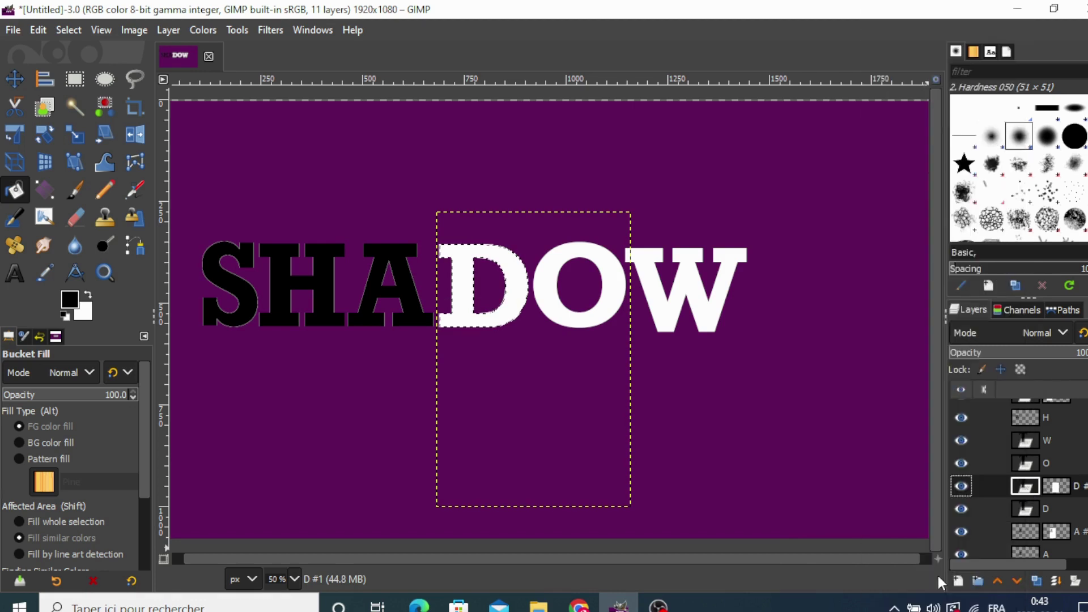
click(1020, 510)
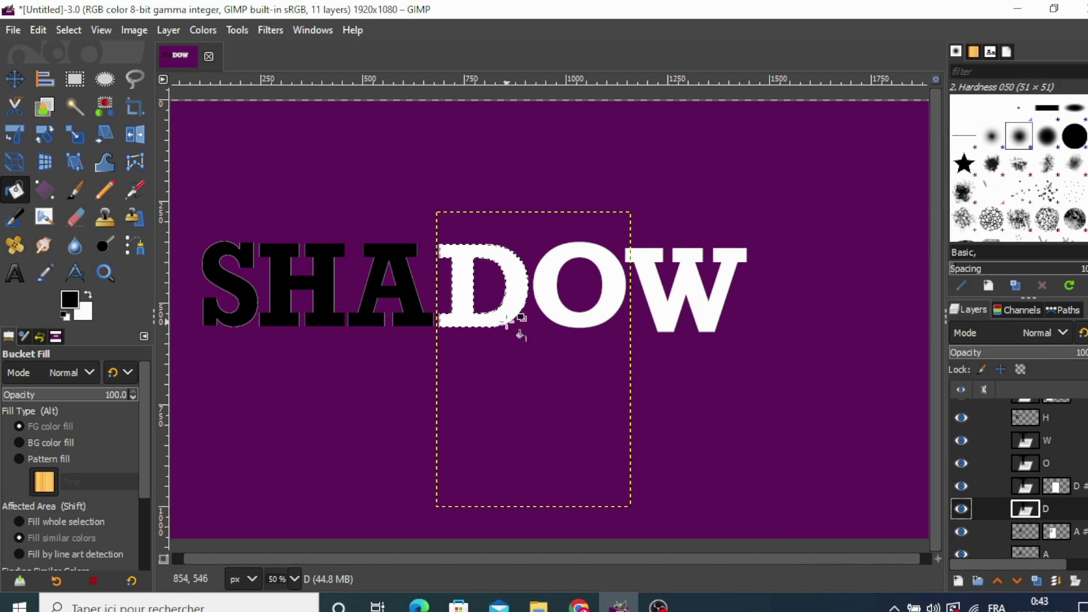
click(458, 316)
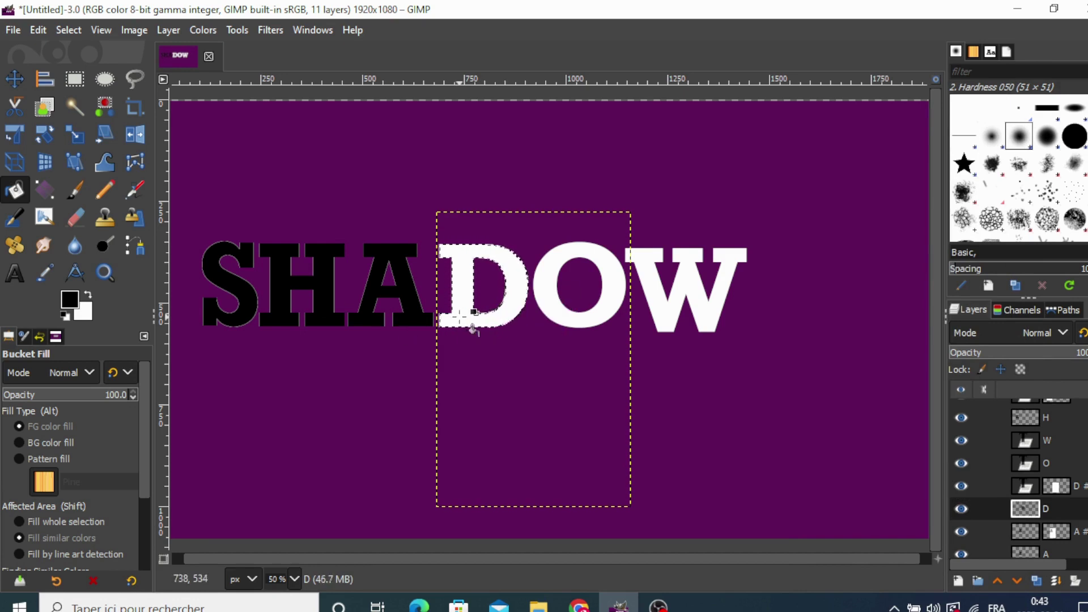
click(468, 320)
click(67, 29)
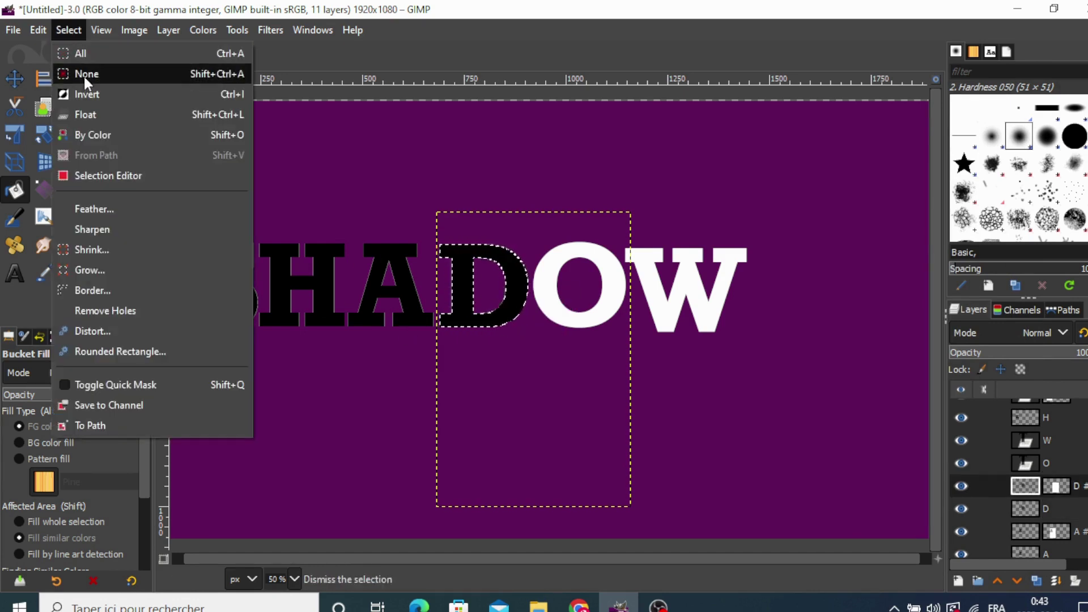
click(84, 74)
Duplicate the O layer and give the copy a white, fully opaque layer mask
click(1019, 469)
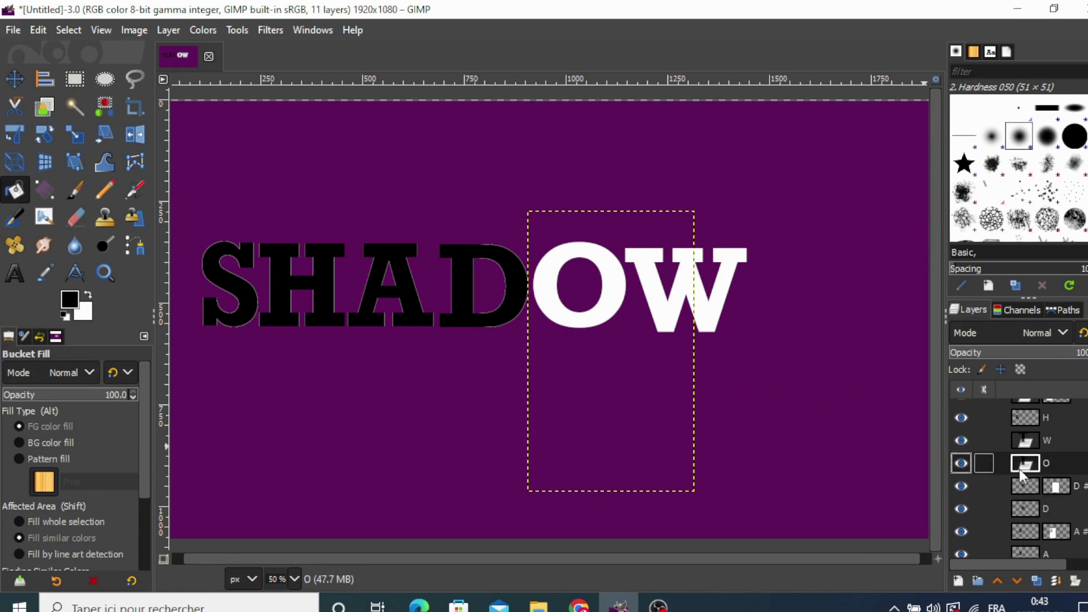
click(1039, 579)
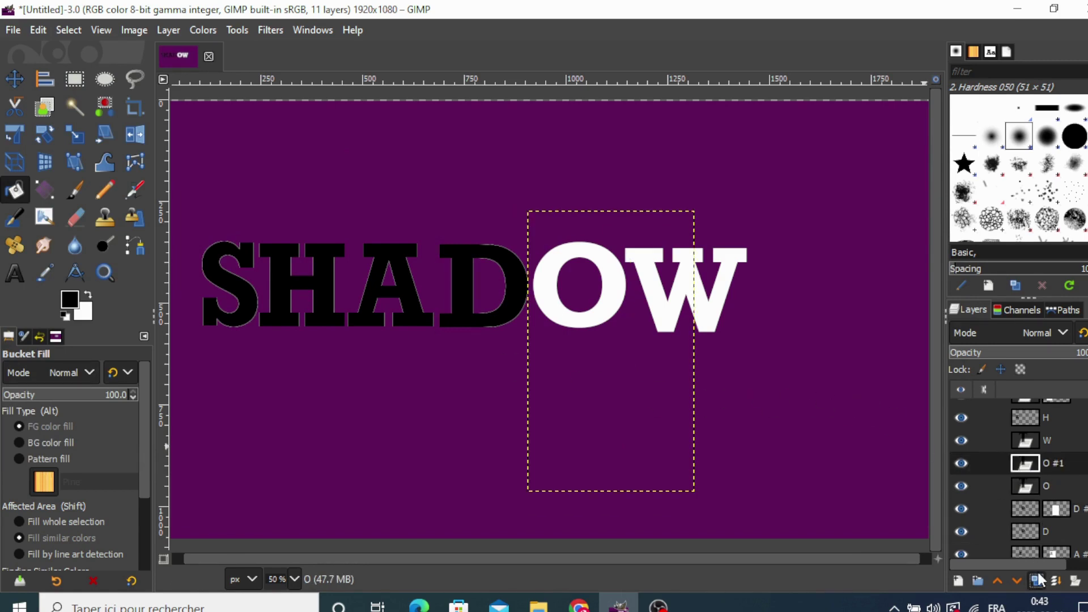
right_click(1033, 460)
click(958, 444)
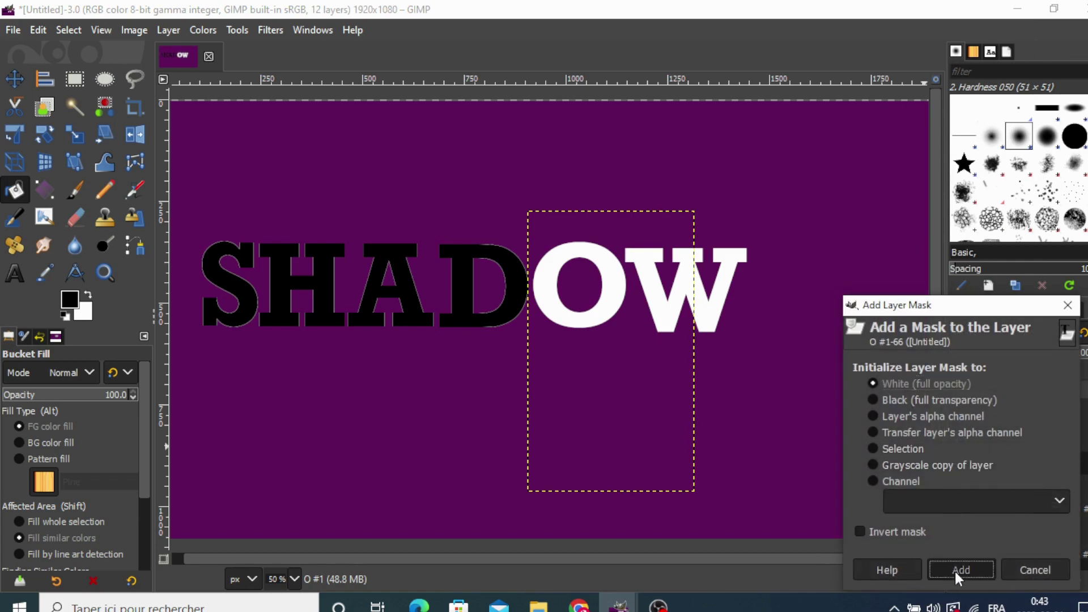
click(957, 569)
Turn the O copy's alpha into a selection and fill the letter with black
click(1024, 464)
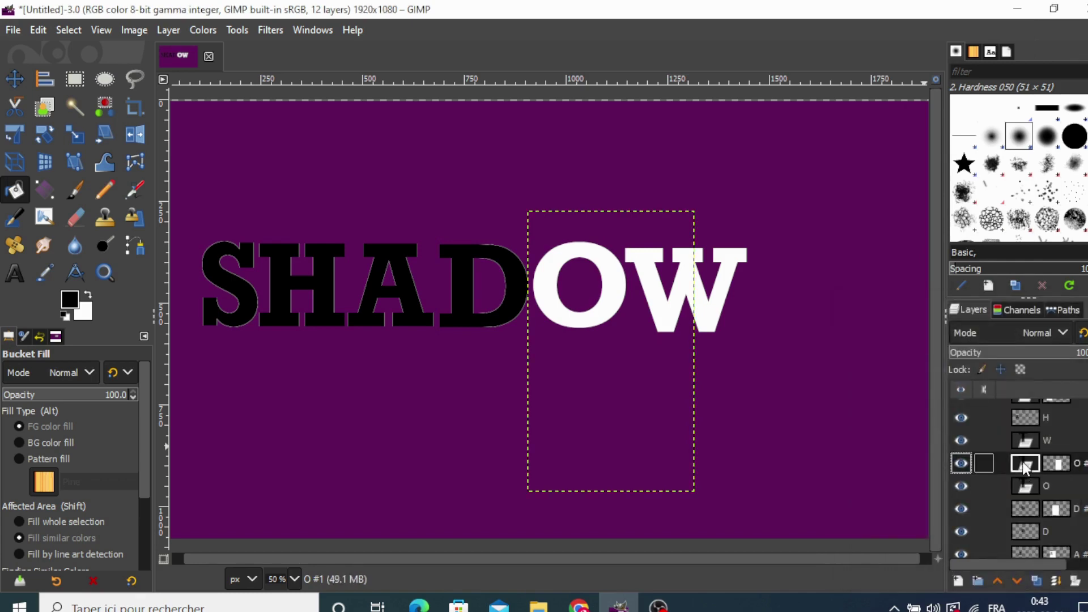
right_click(1024, 468)
scroll(970, 491, down, 3)
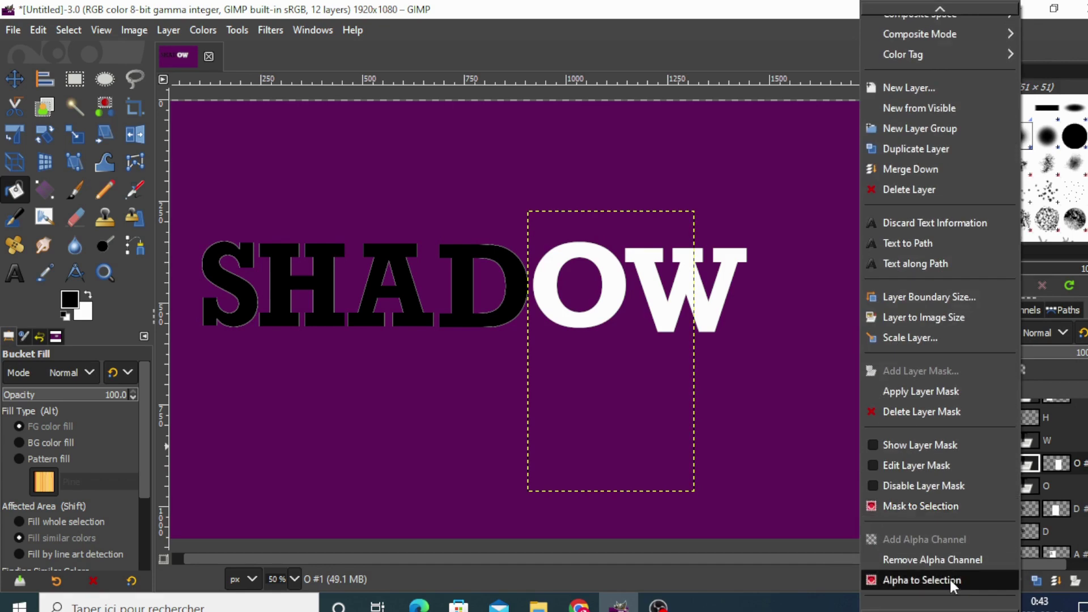
click(952, 581)
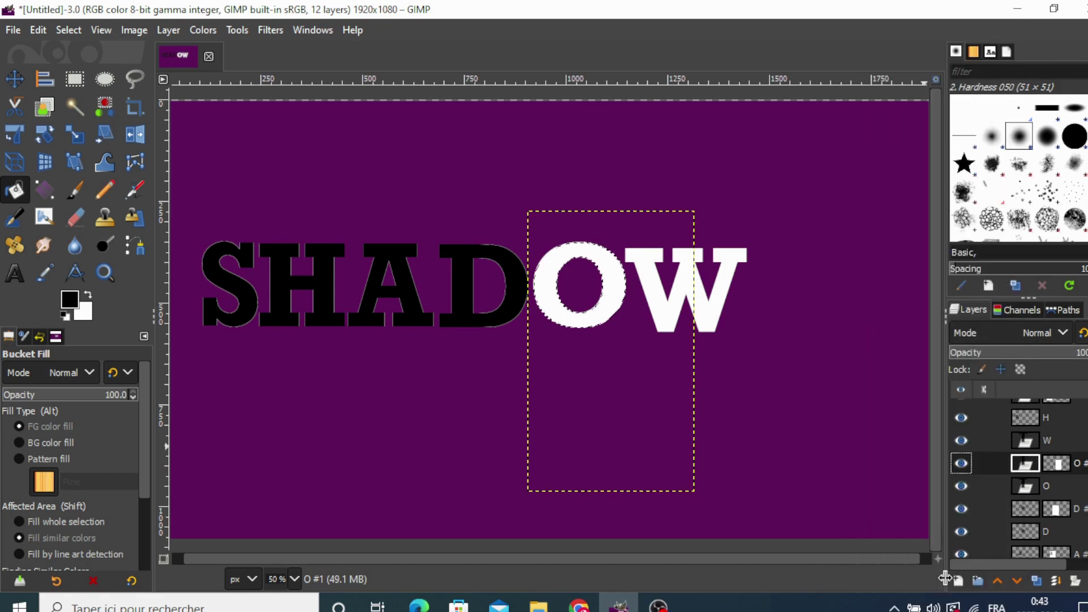
click(589, 320)
Clear the selection around the O with Select > None
click(1027, 441)
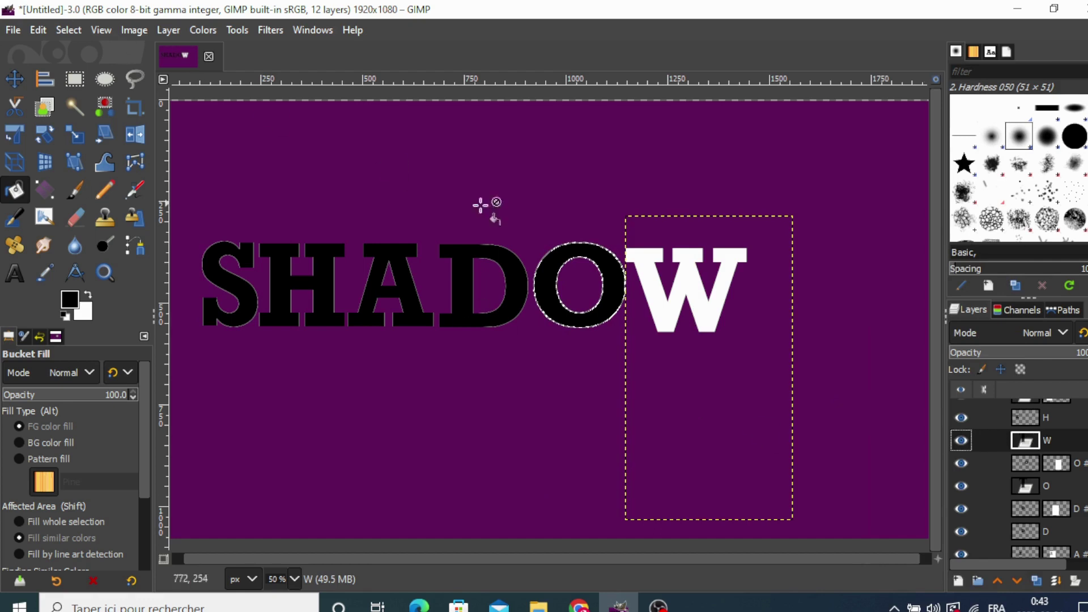
click(1025, 487)
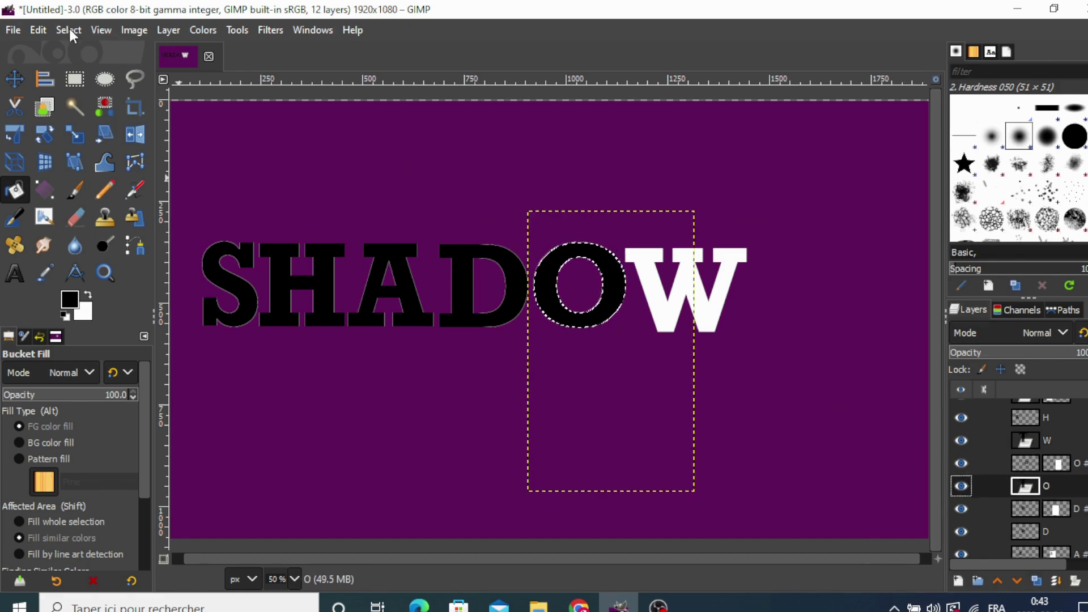
click(68, 29)
click(83, 73)
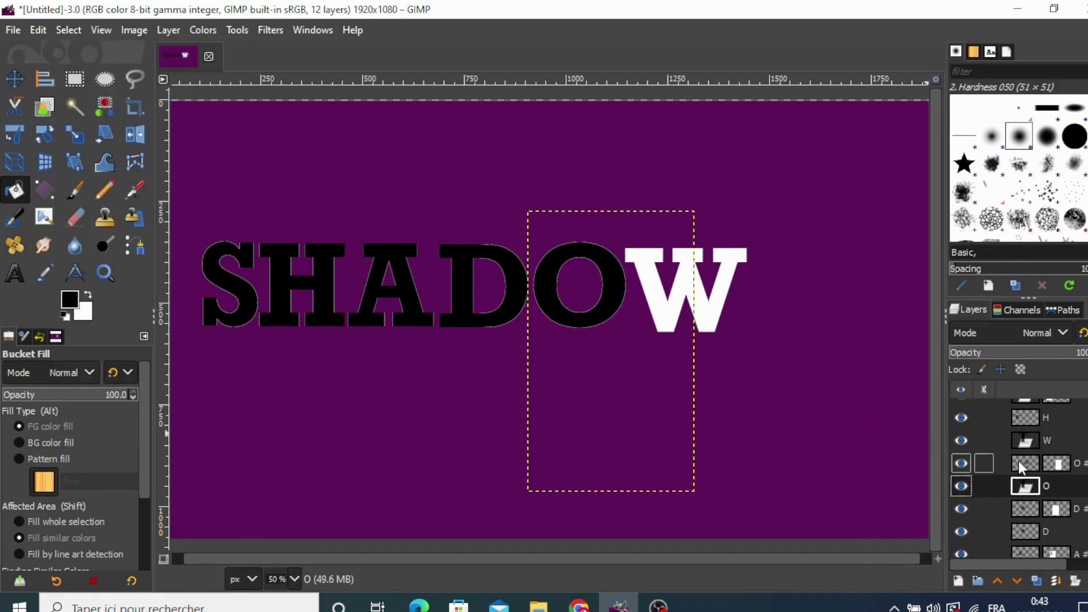
click(1048, 439)
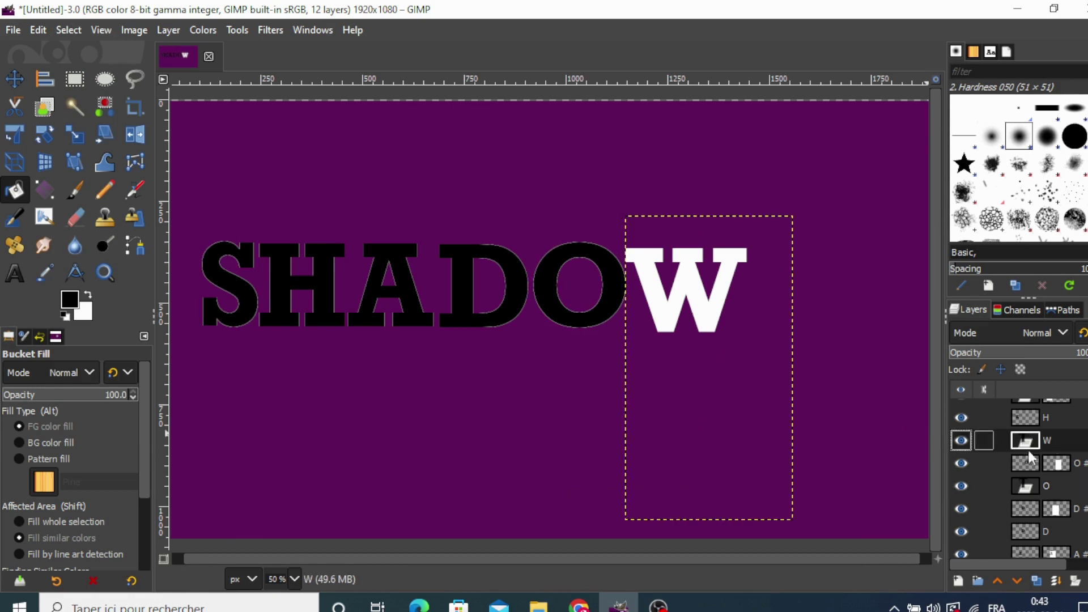
Duplicate the W layer and fill the copy's W shape with black
click(1039, 579)
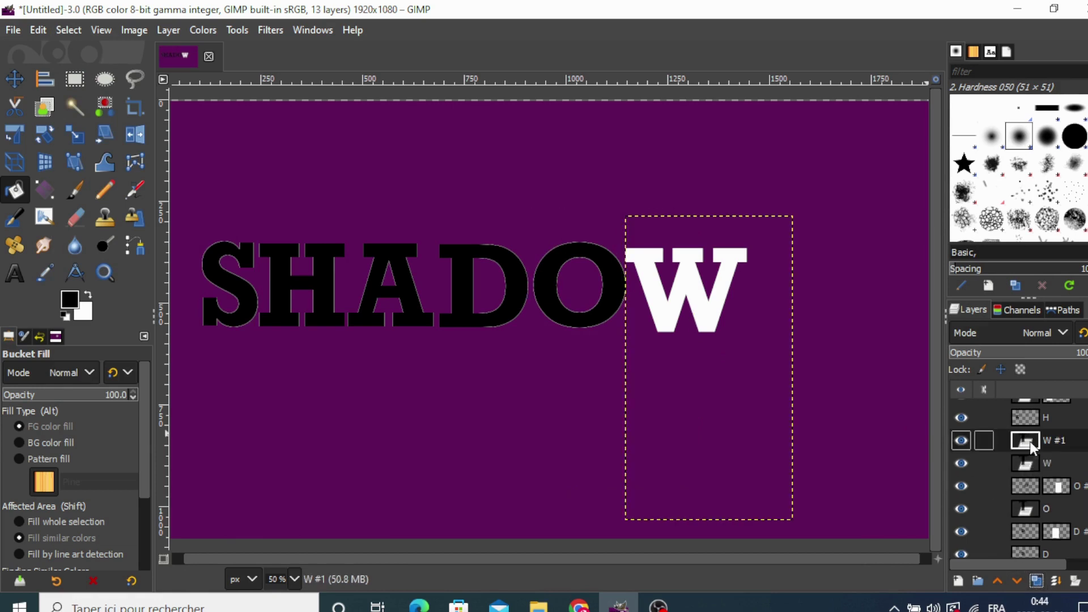
right_click(1030, 441)
scroll(988, 444, down, 2)
scroll(975, 487, down, 2)
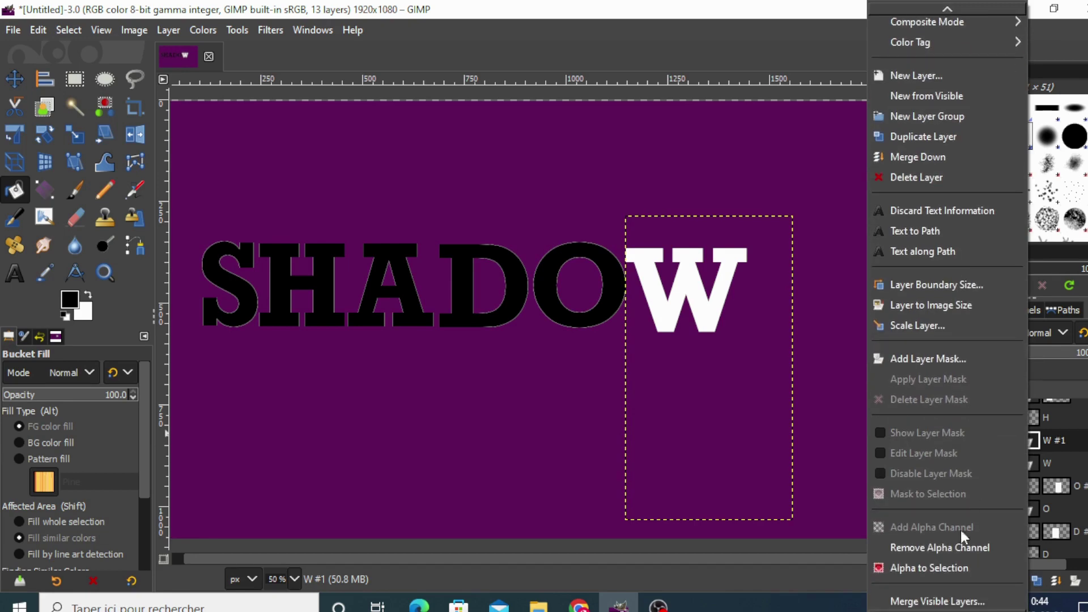
click(950, 567)
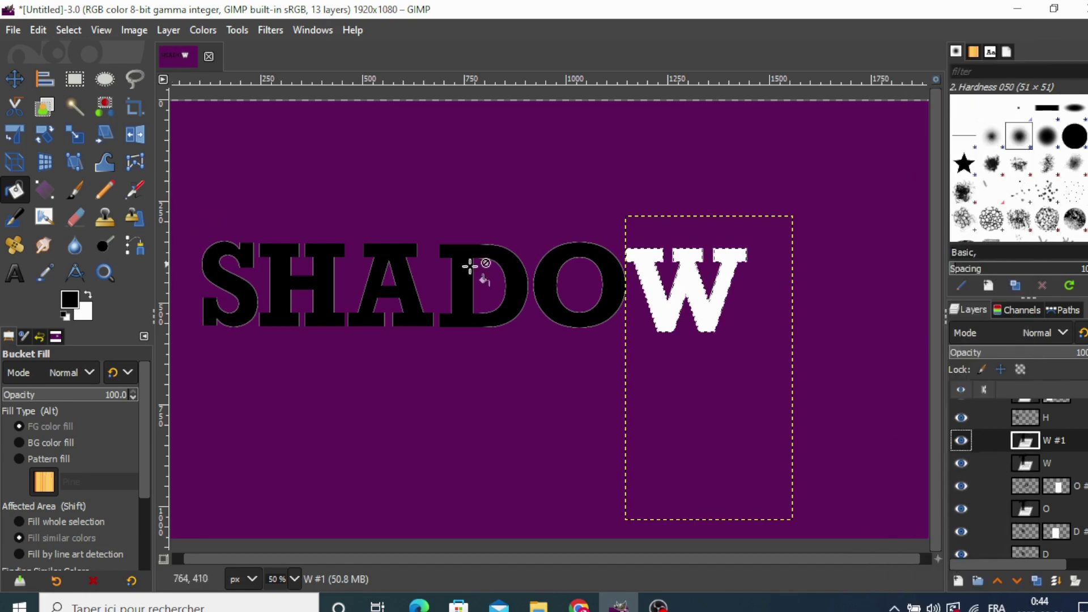
click(657, 315)
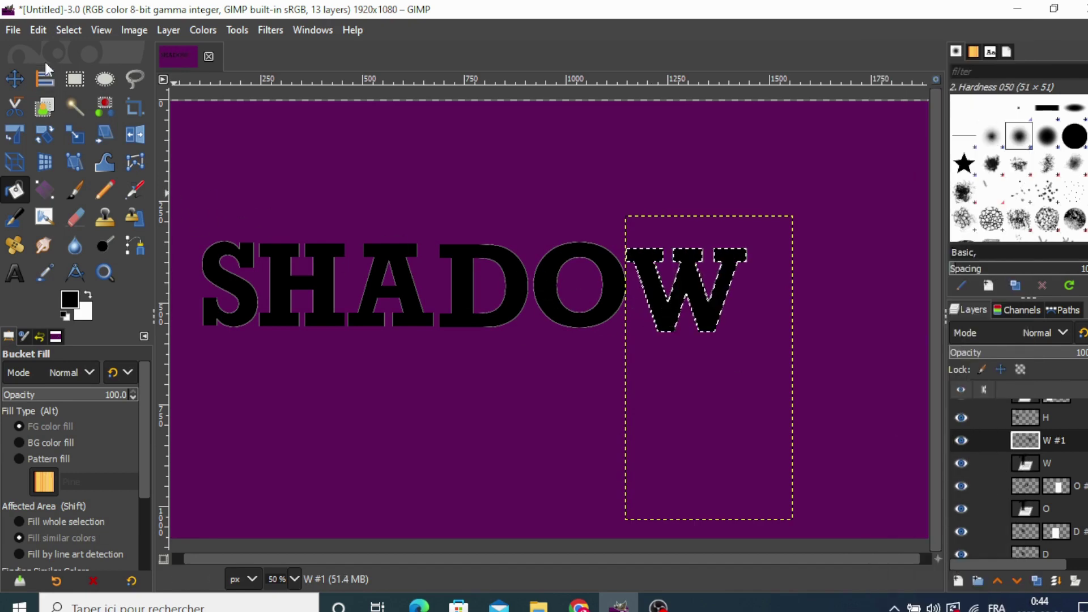
Clear the selection around the W with Select > None
click(66, 30)
click(72, 65)
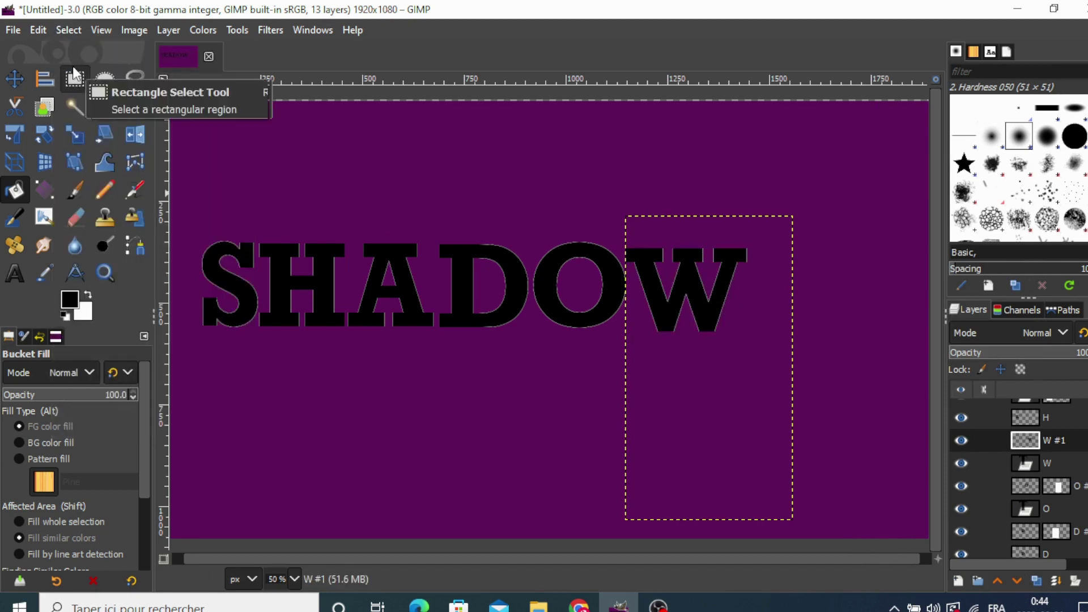
scroll(1039, 500, down, 3)
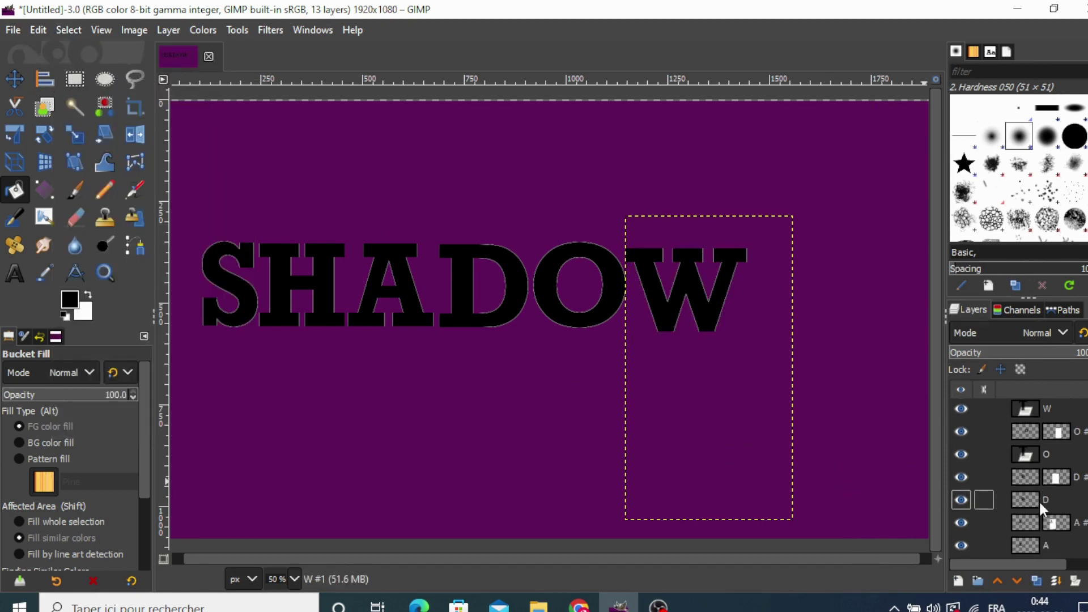
scroll(1040, 516, down, 1)
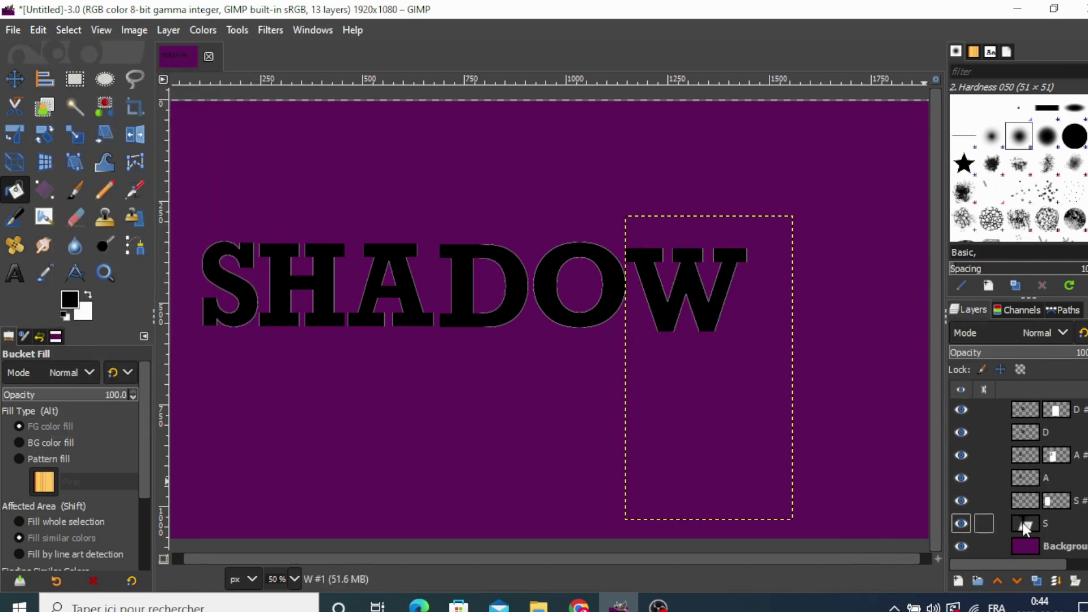
click(1024, 524)
right_click(1026, 527)
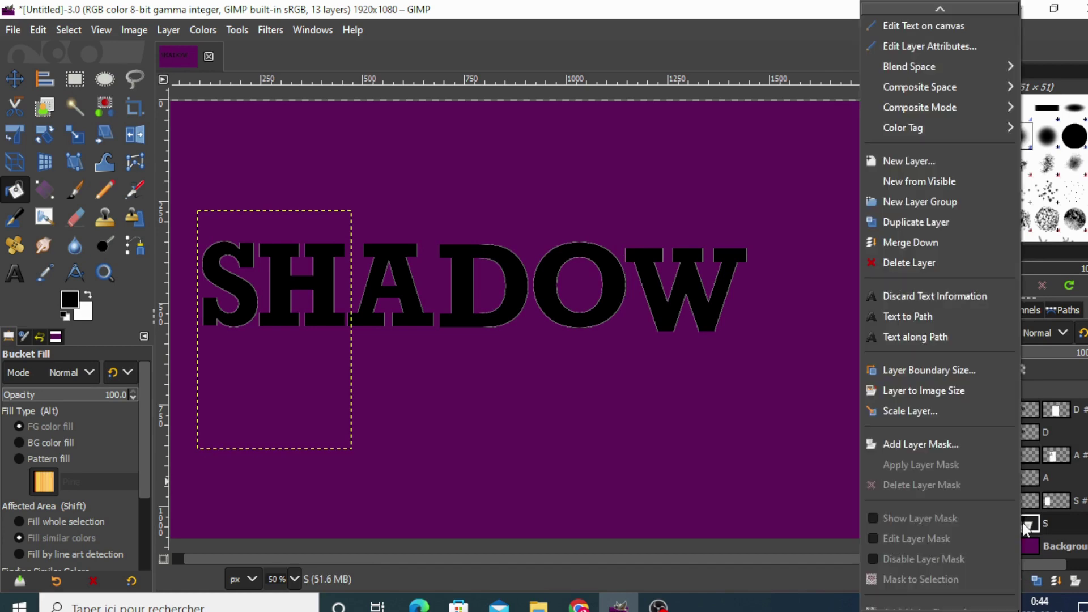
Shade the S's alpha selection with an FG-to-BG gradient, then deselect
scroll(957, 521, down, 2)
scroll(957, 520, down, 2)
click(932, 566)
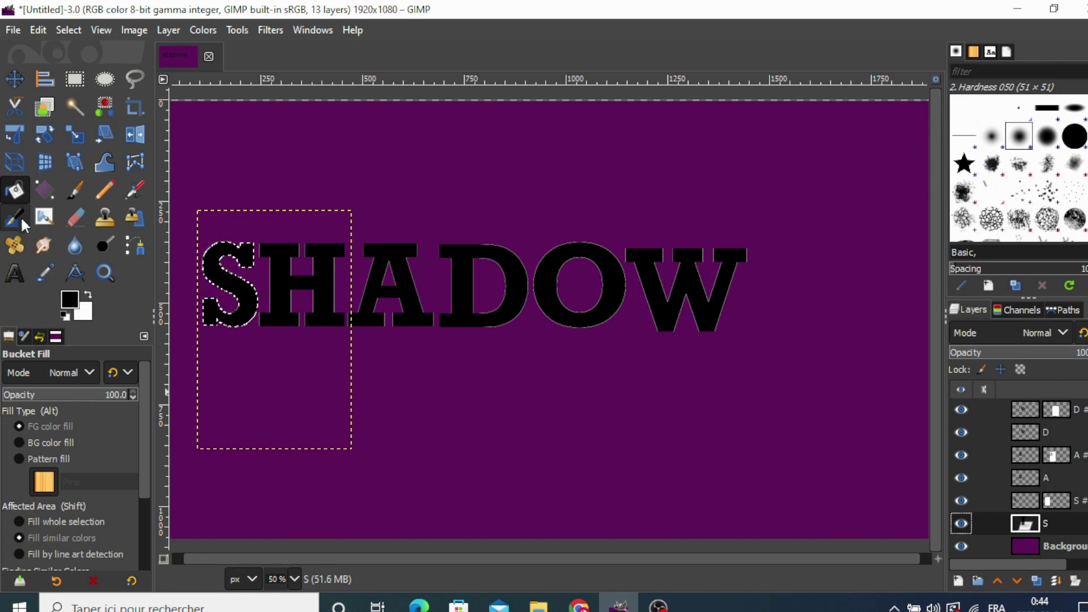
click(46, 183)
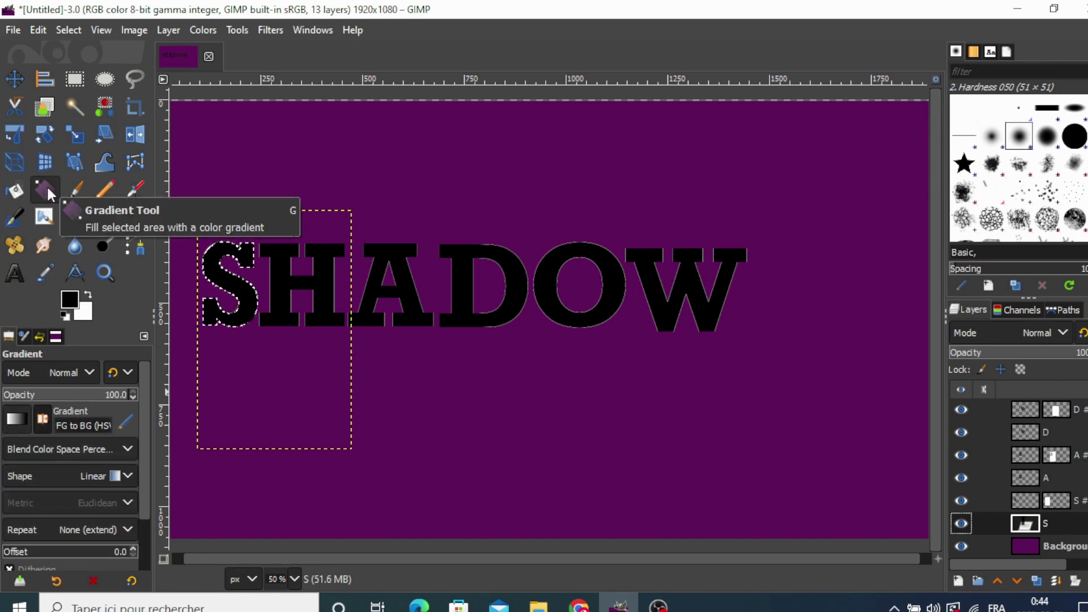
click(16, 419)
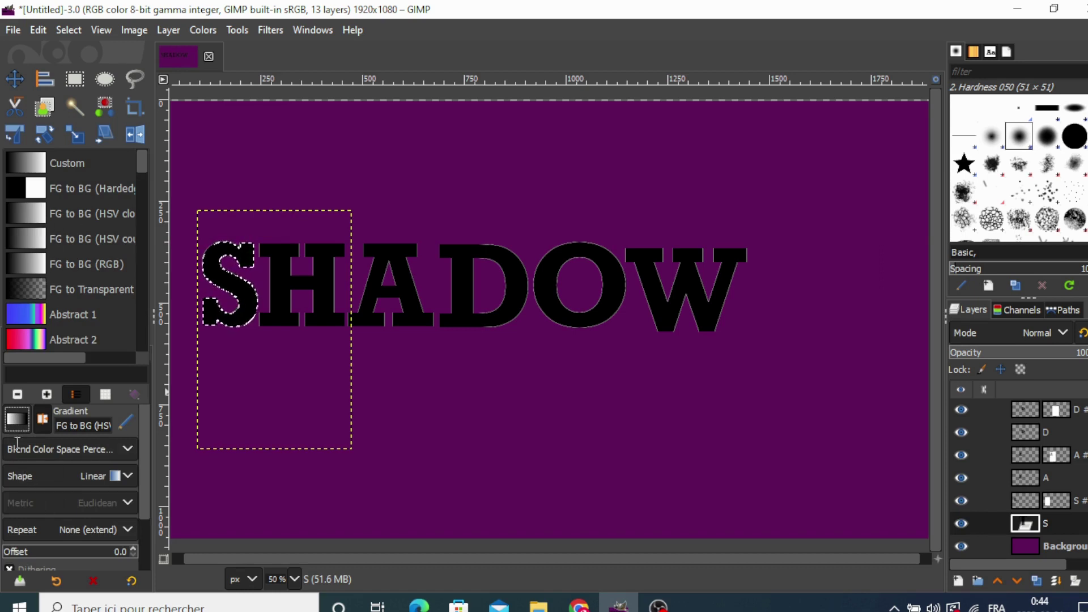
click(15, 423)
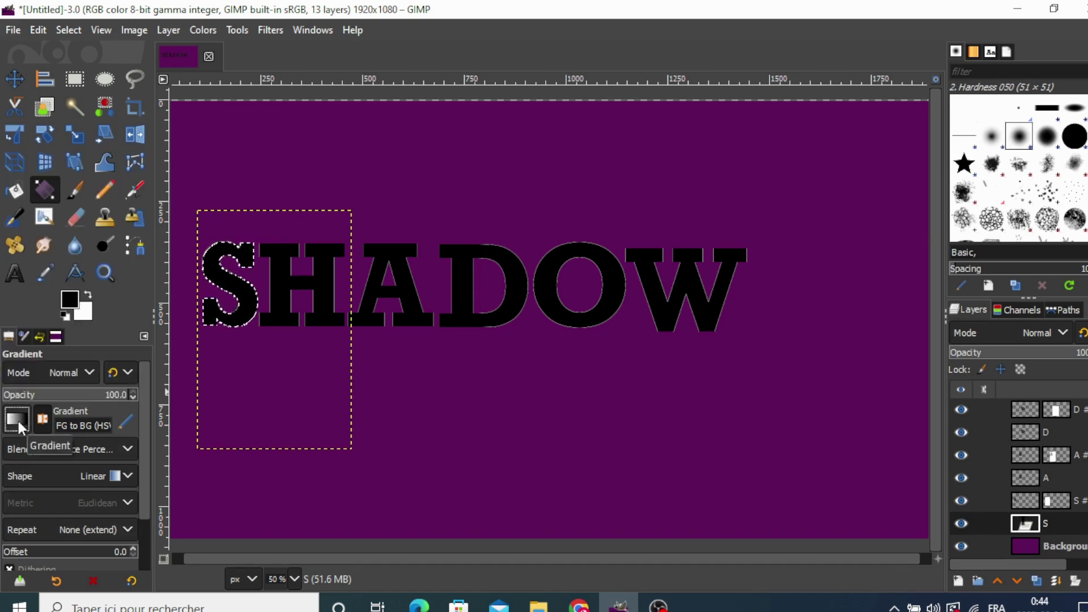
drag(217, 287, 262, 291)
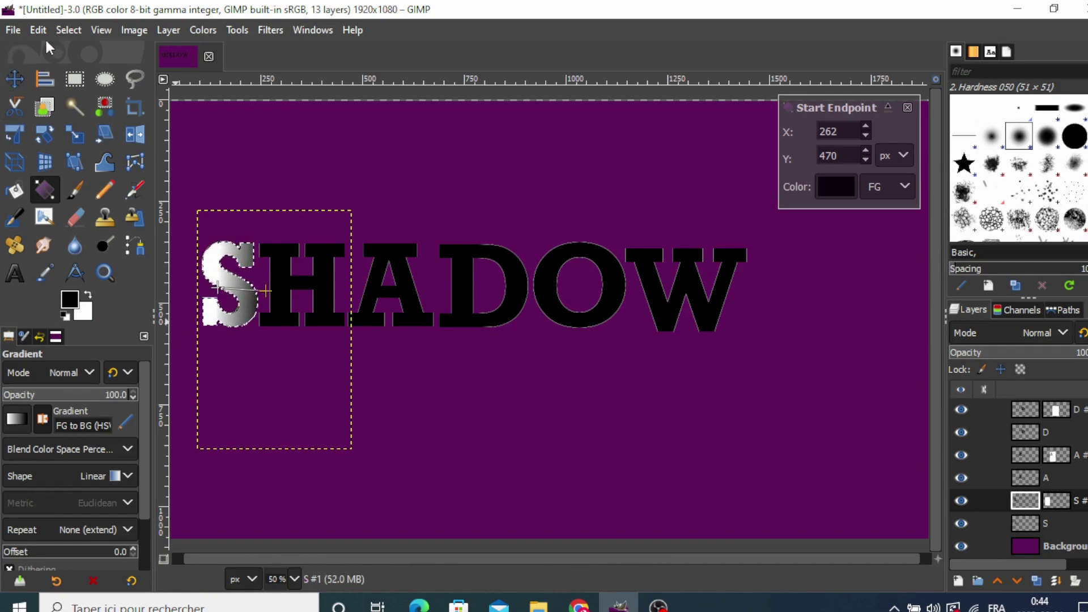
click(16, 80)
click(68, 30)
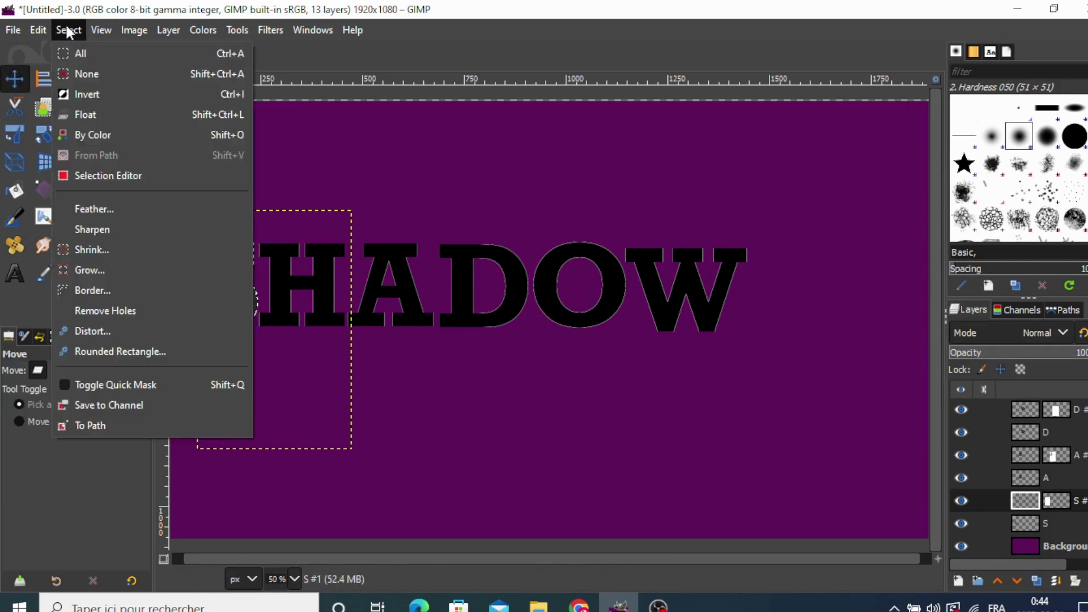
click(87, 73)
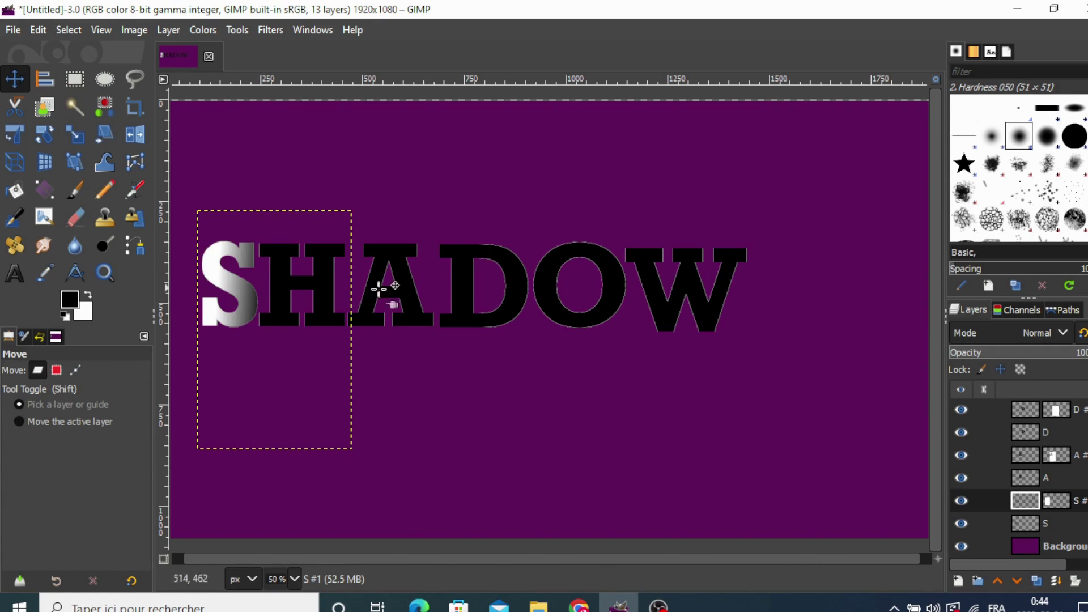
Make the H #1 layer active and turn its letter shape into a selection
click(1019, 455)
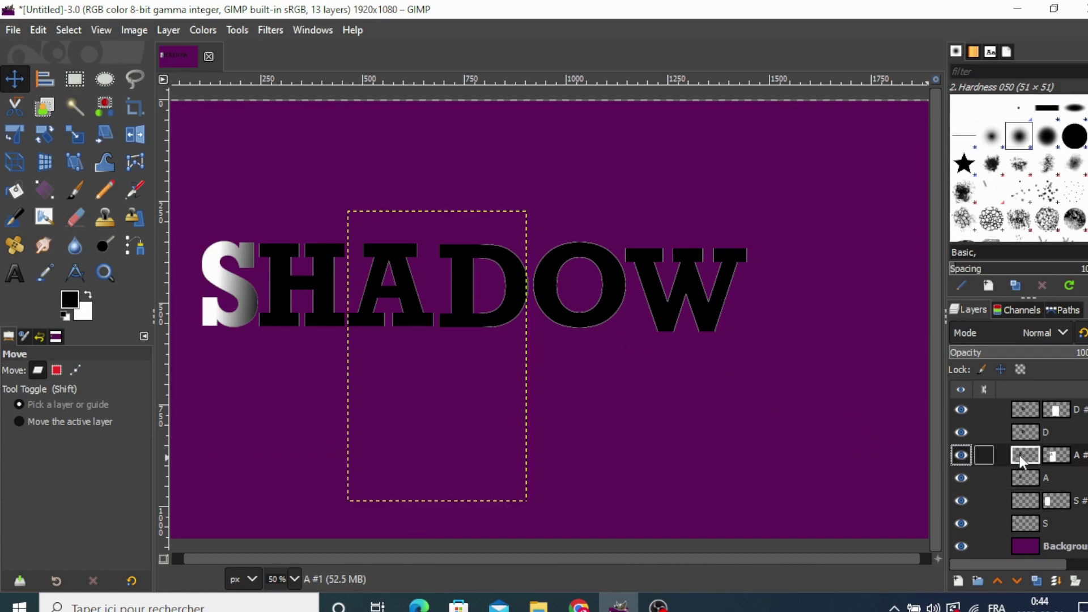
click(1022, 410)
scroll(1022, 417, up, 3)
click(1023, 410)
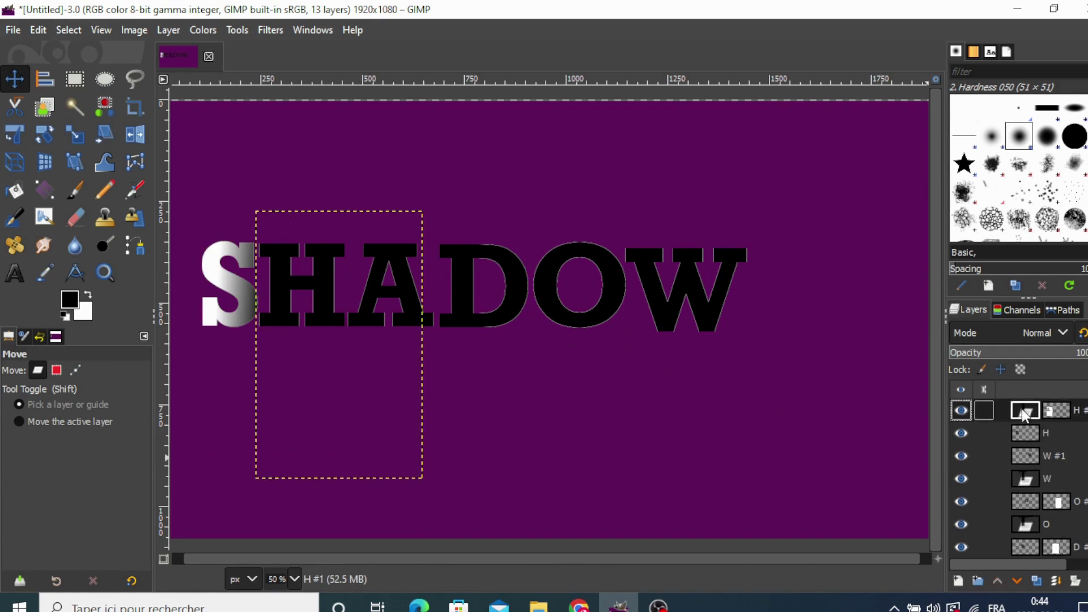
right_click(1024, 416)
scroll(951, 535, down, 1)
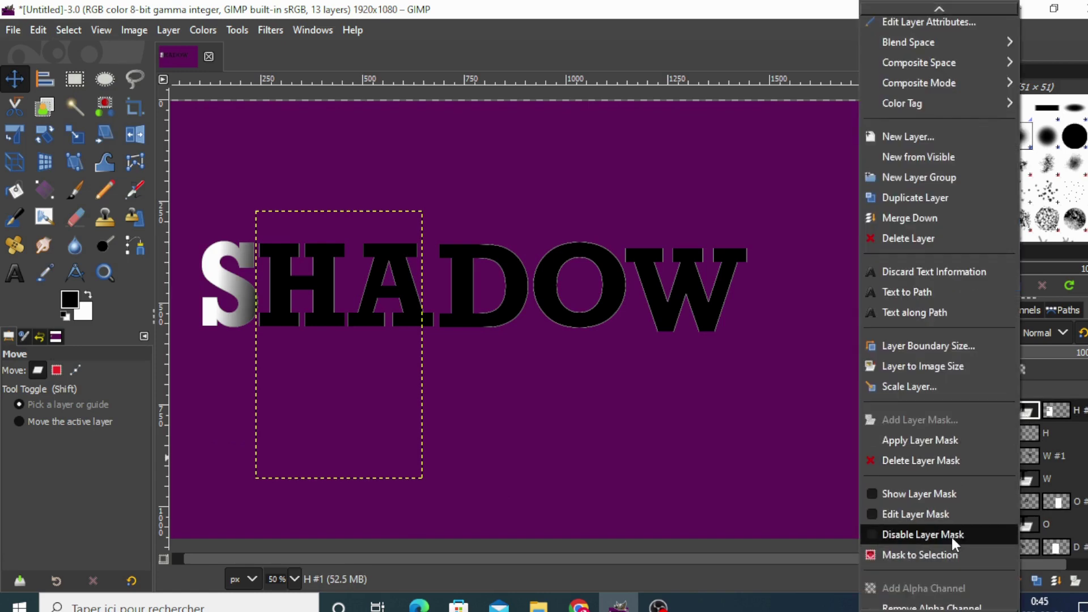
scroll(951, 535, down, 3)
click(947, 553)
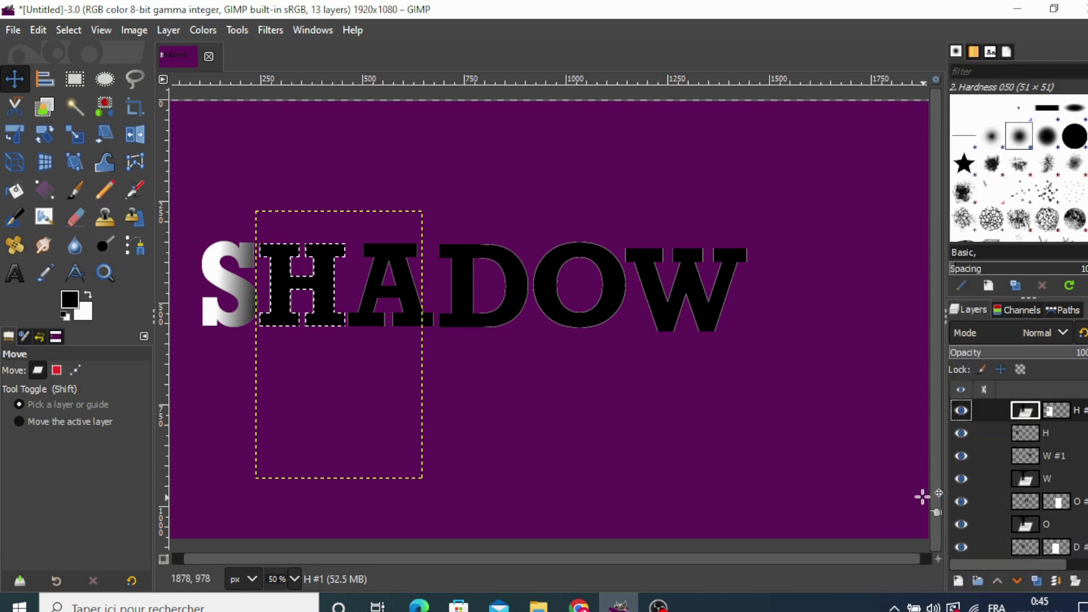
Fill the H with a reversed, stretched light-to-dark gradient, then clear the selection
click(45, 191)
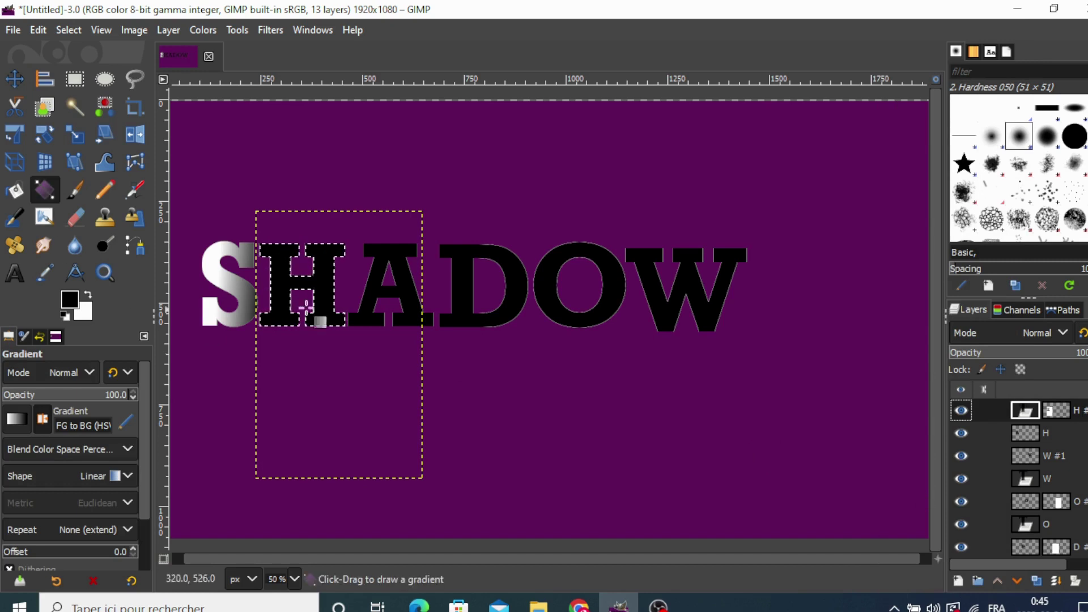
mouse_move(287, 287)
mouse_down()
mouse_move(327, 285)
mouse_move(255, 282)
mouse_up()
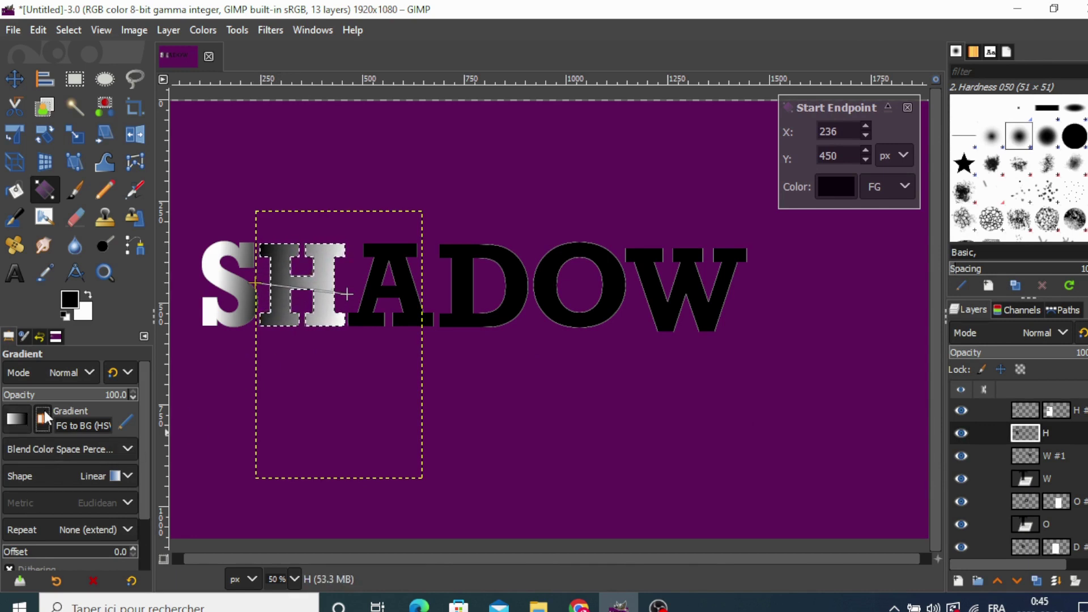
click(43, 419)
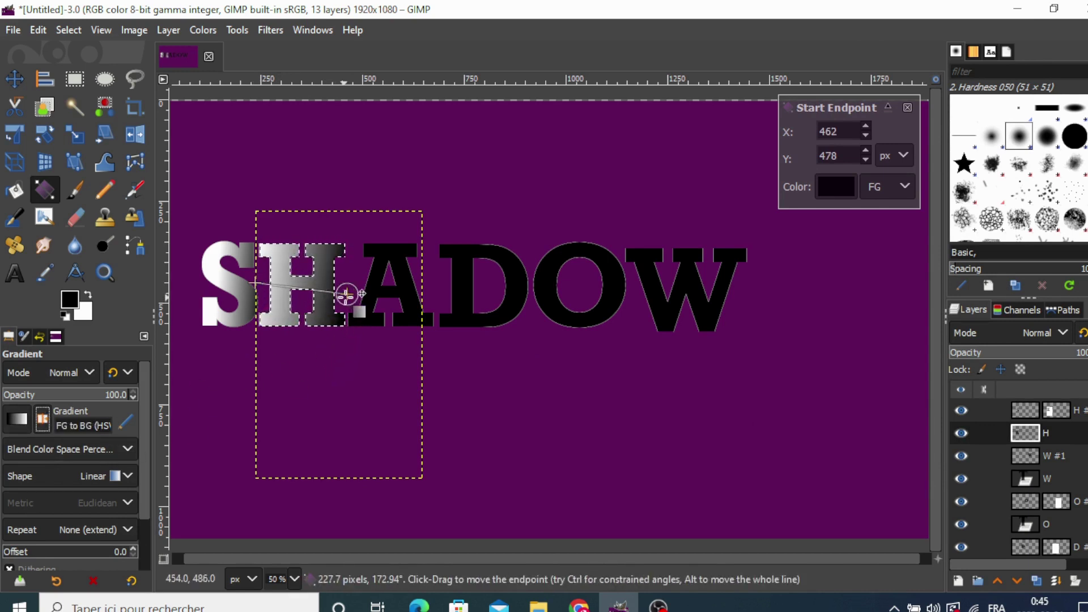
drag(350, 295, 357, 294)
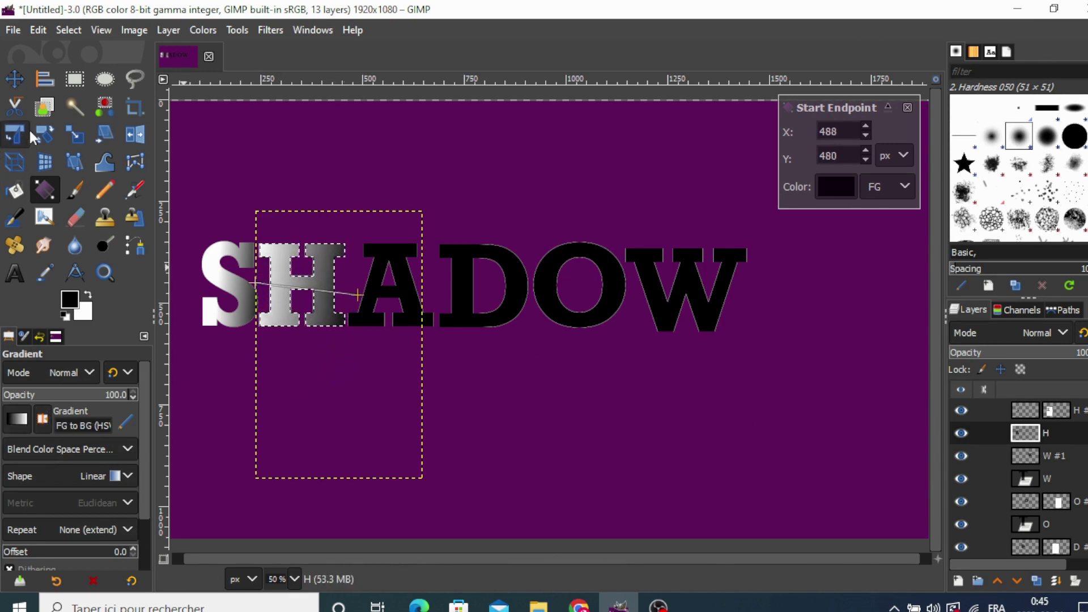
key(m)
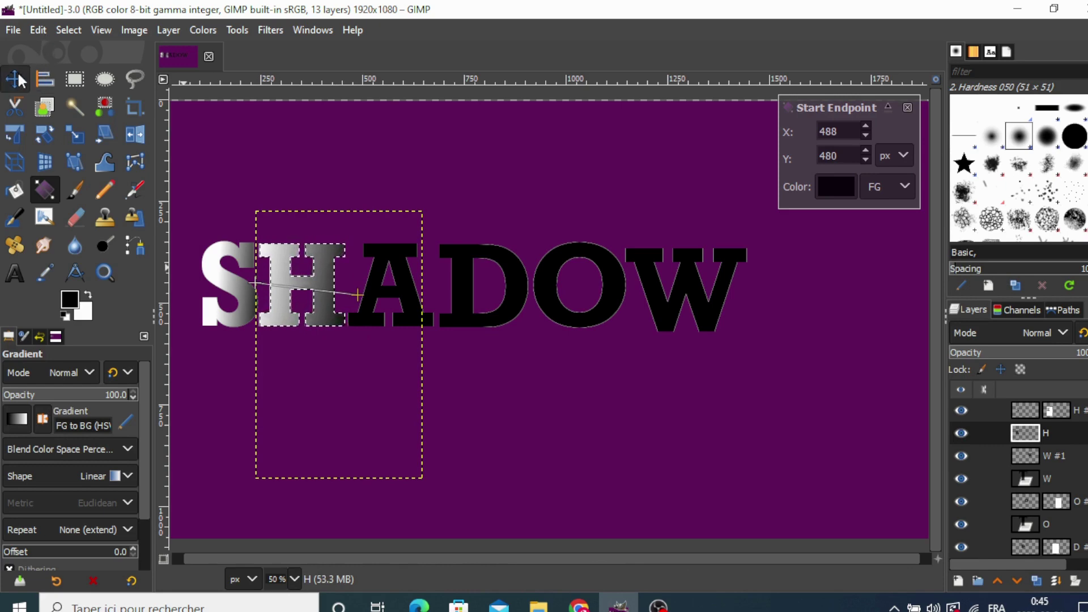
click(65, 30)
click(80, 73)
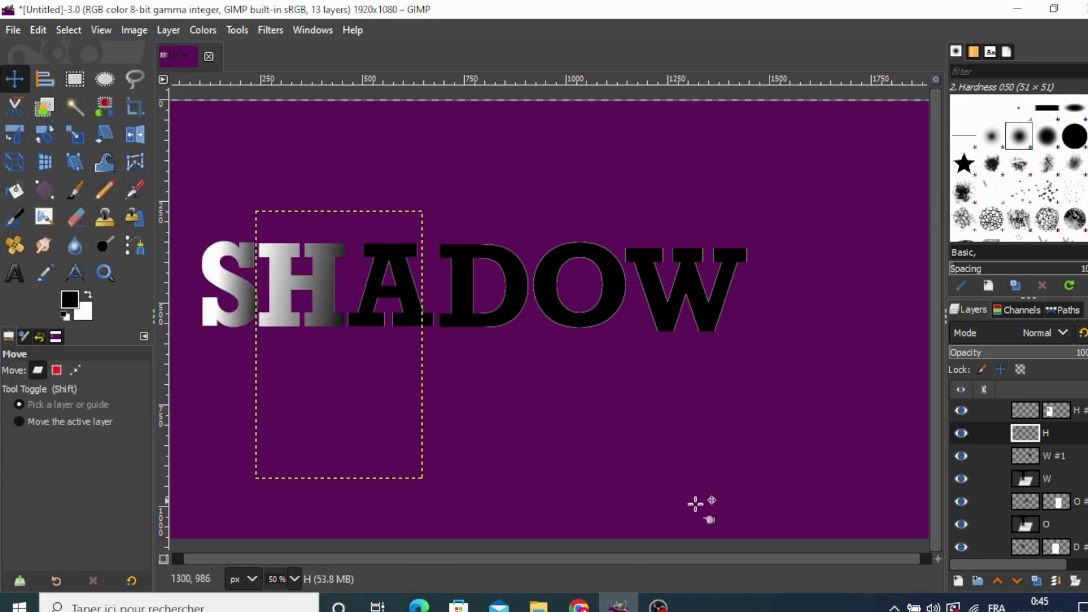
scroll(1023, 494, down, 3)
click(1027, 510)
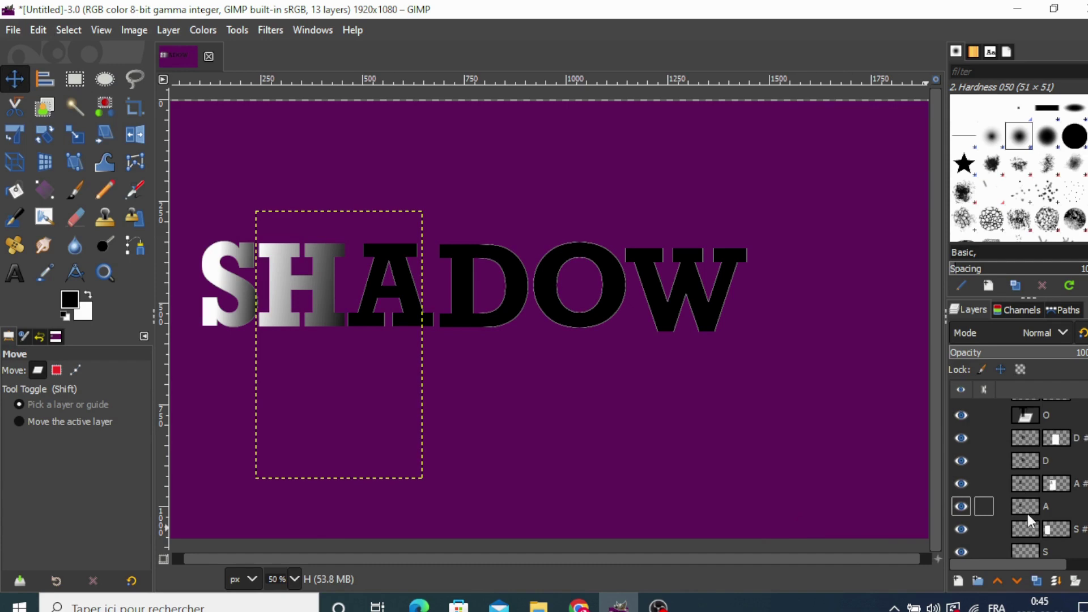
Shade the A #1 letter with a white-to-dark gradient, shifting its start left, then deselect
click(1023, 484)
right_click(1023, 484)
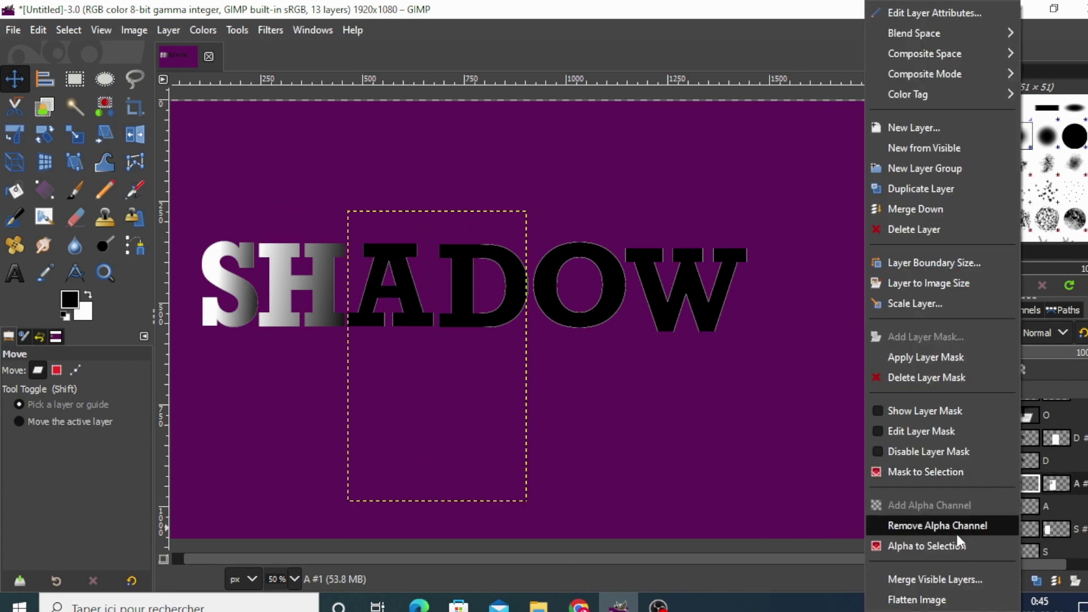
click(949, 547)
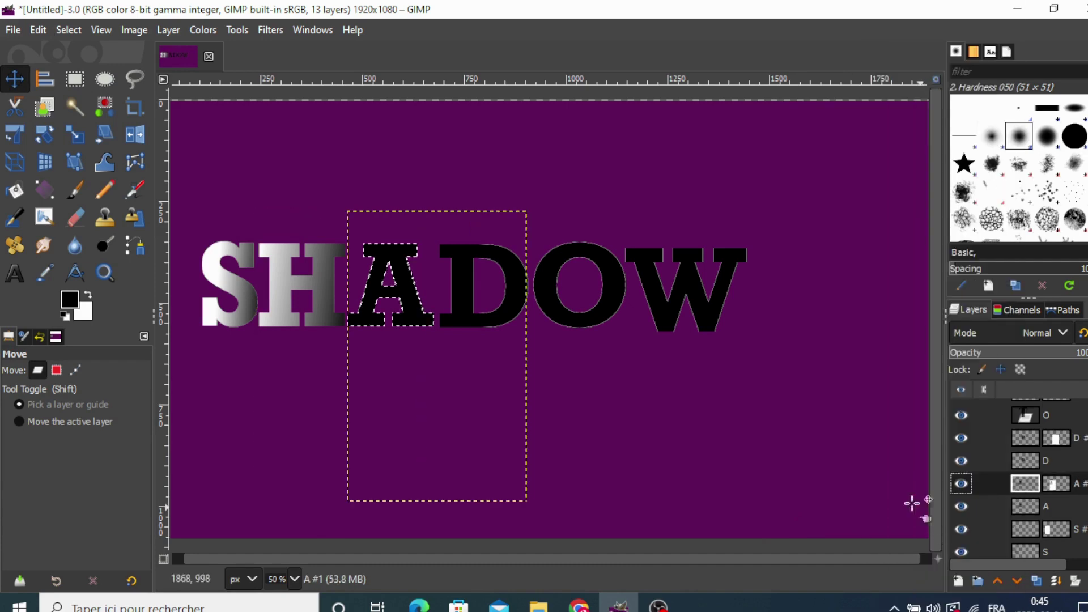
click(44, 190)
drag(367, 293, 456, 291)
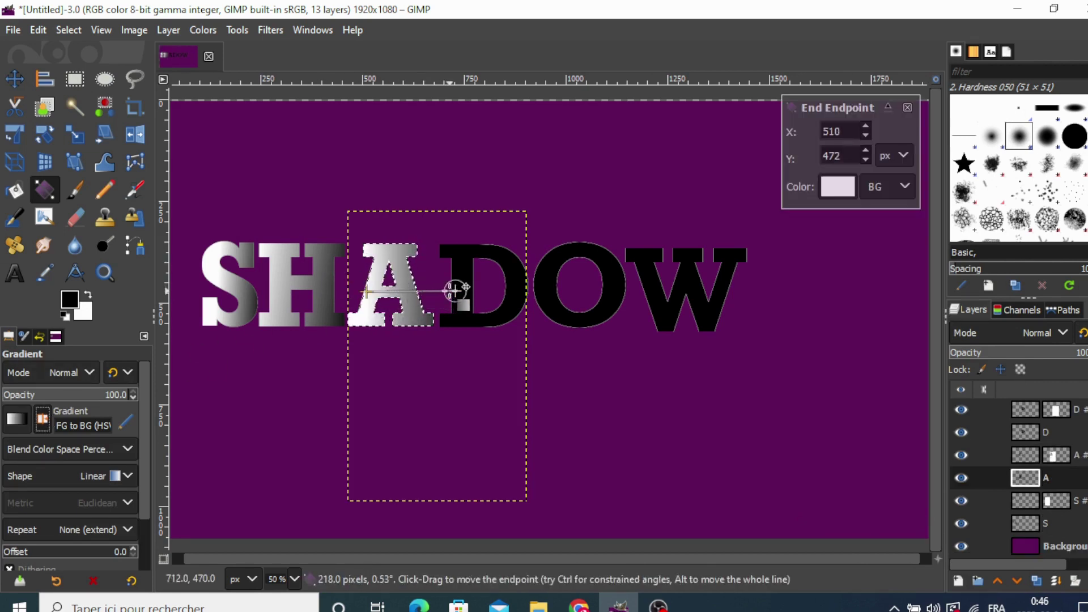
click(454, 290)
drag(453, 291, 436, 291)
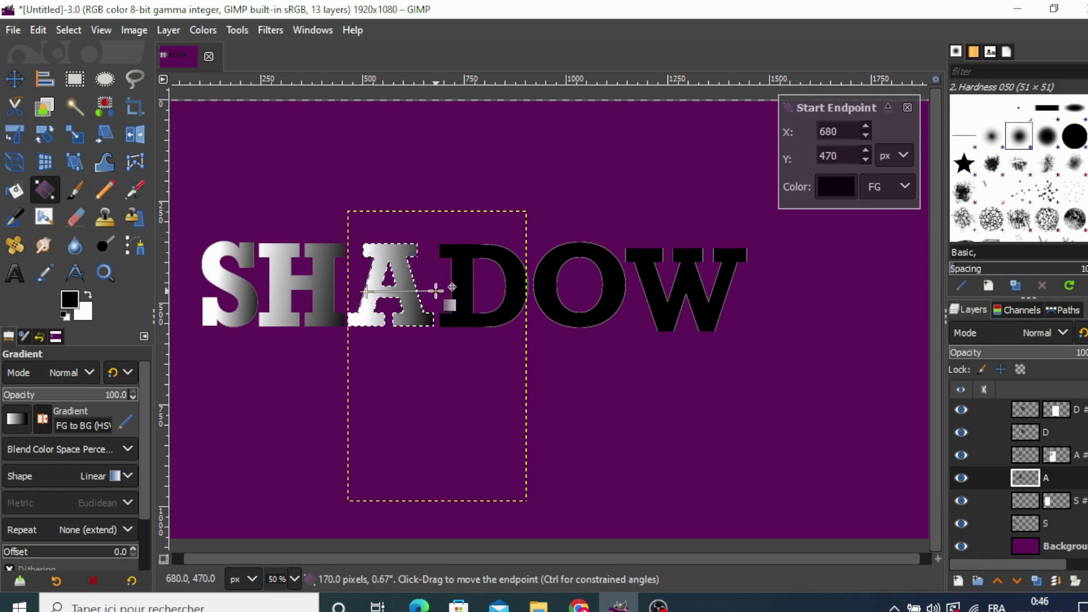
click(14, 81)
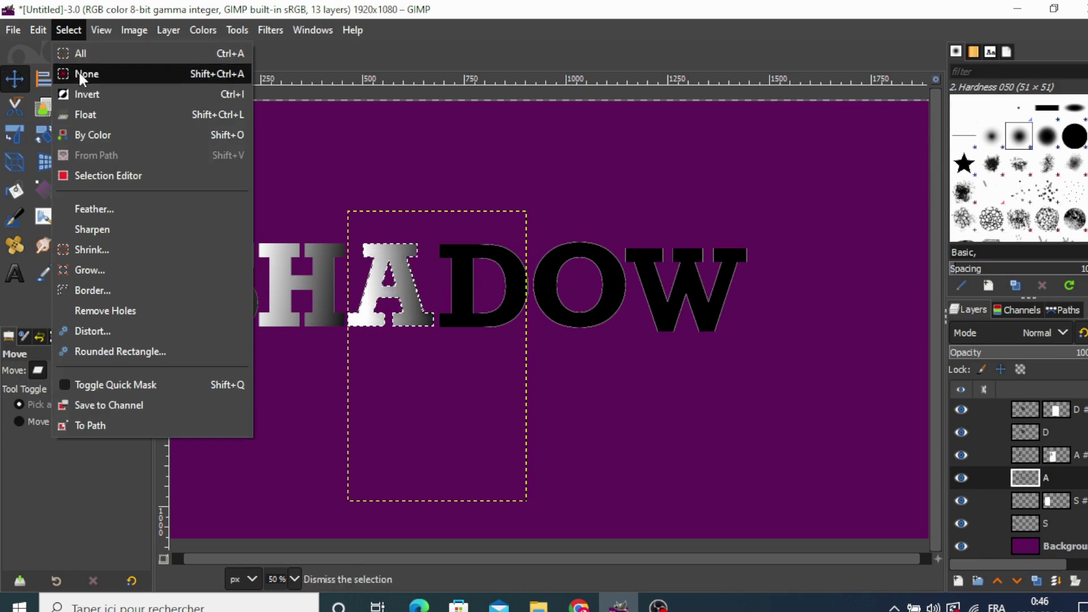
click(79, 72)
Select the D's letter shape and draw a first dark-to-light gradient across it
scroll(1026, 432, up, 1)
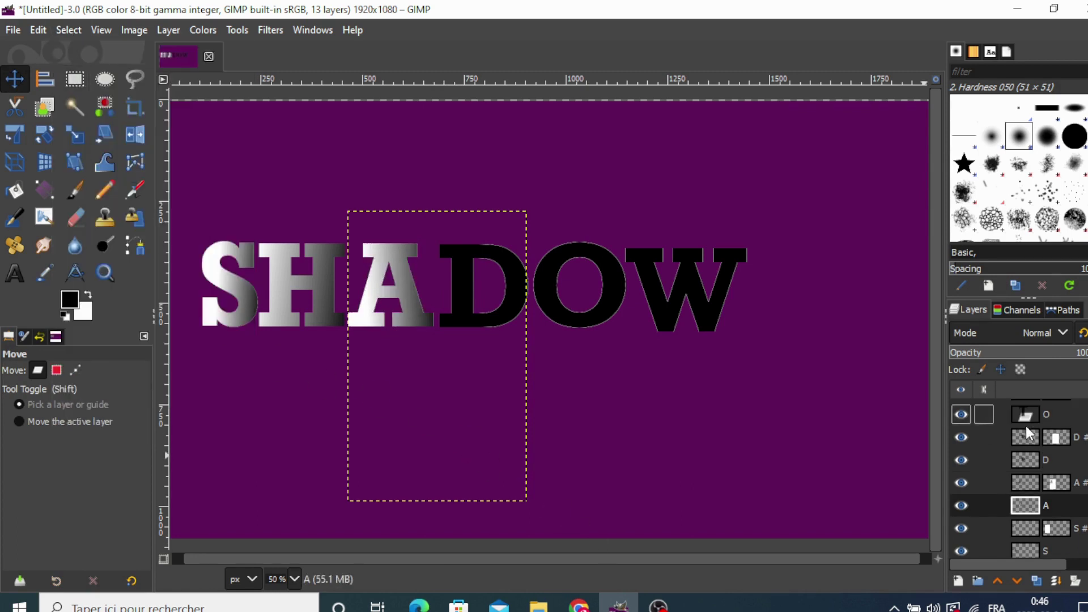
click(1025, 461)
right_click(1028, 460)
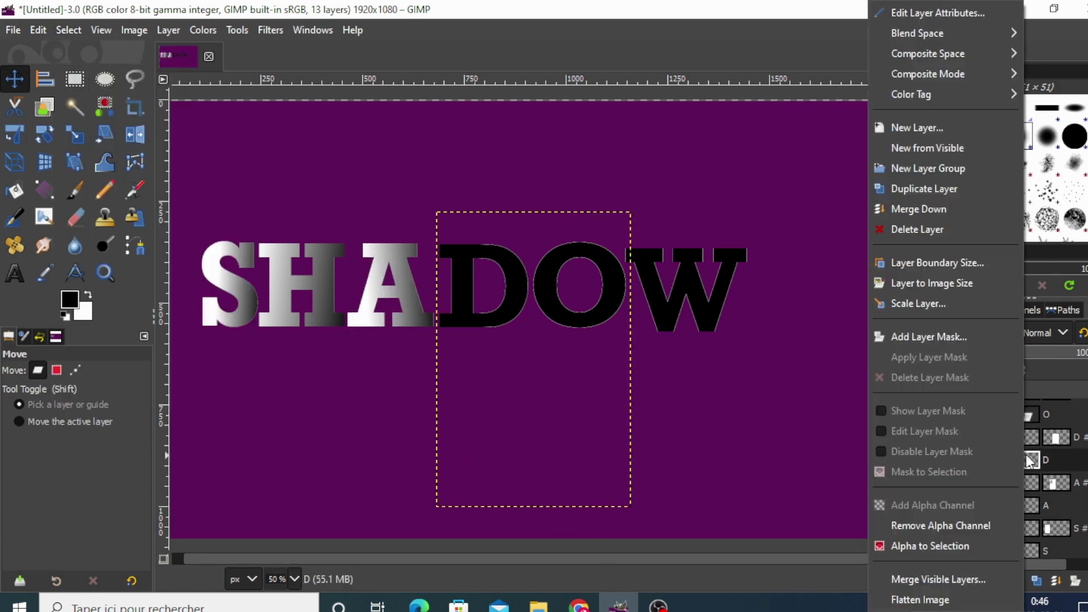
click(939, 544)
click(49, 186)
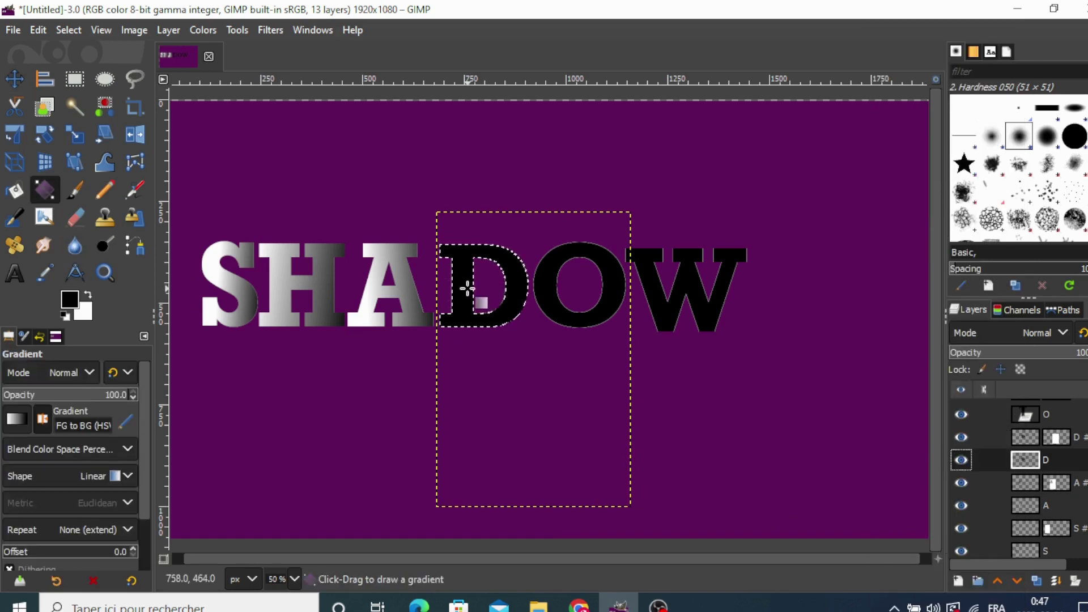
mouse_move(454, 289)
mouse_down()
mouse_move(544, 290)
mouse_move(446, 290)
mouse_move(535, 292)
mouse_move(472, 290)
mouse_up()
click(1029, 437)
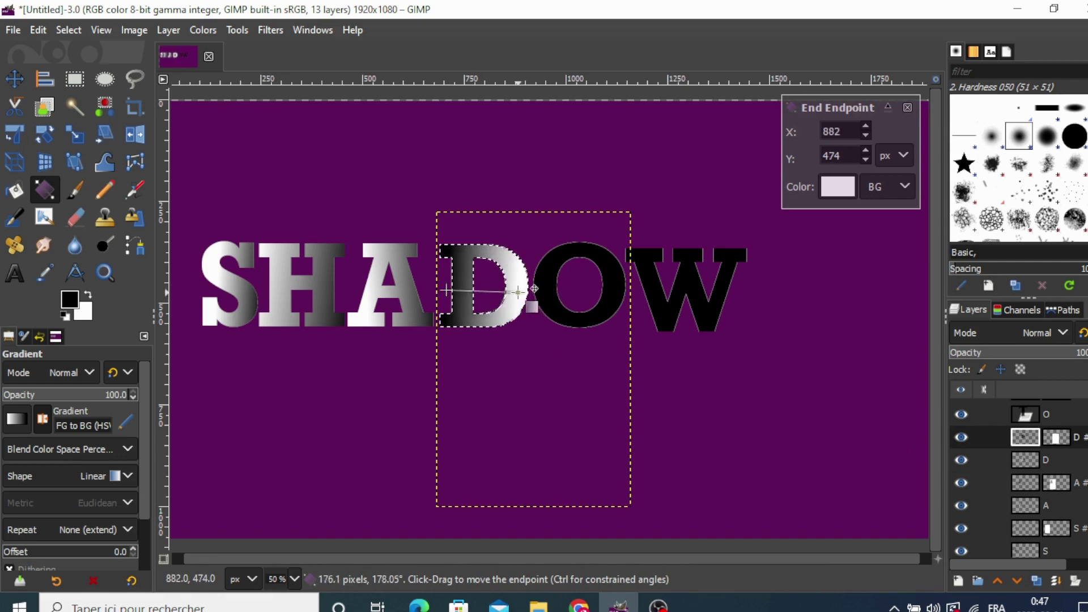
drag(461, 290, 539, 289)
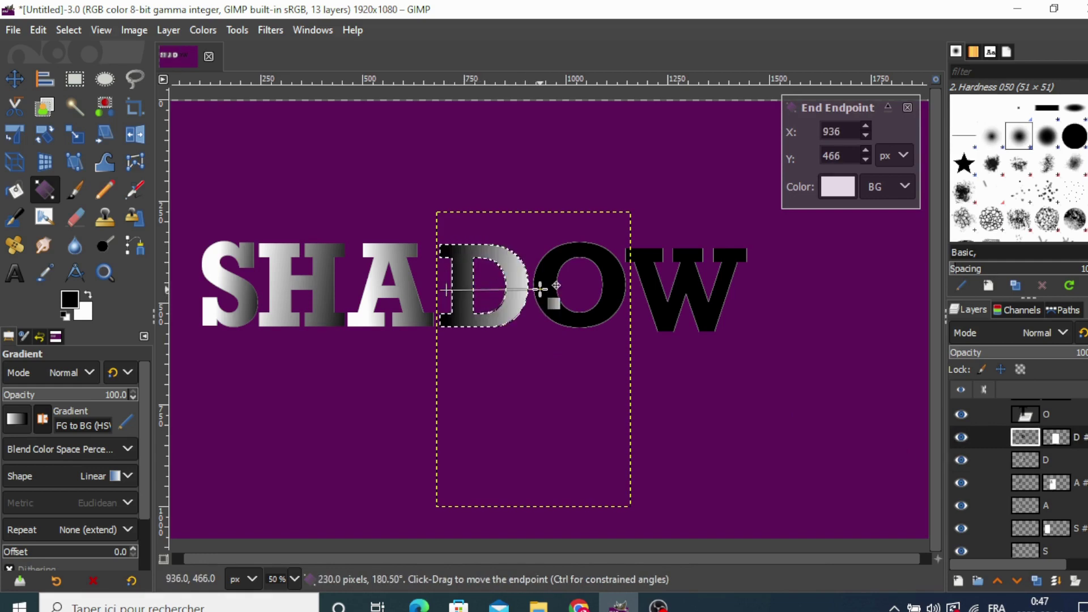
click(15, 80)
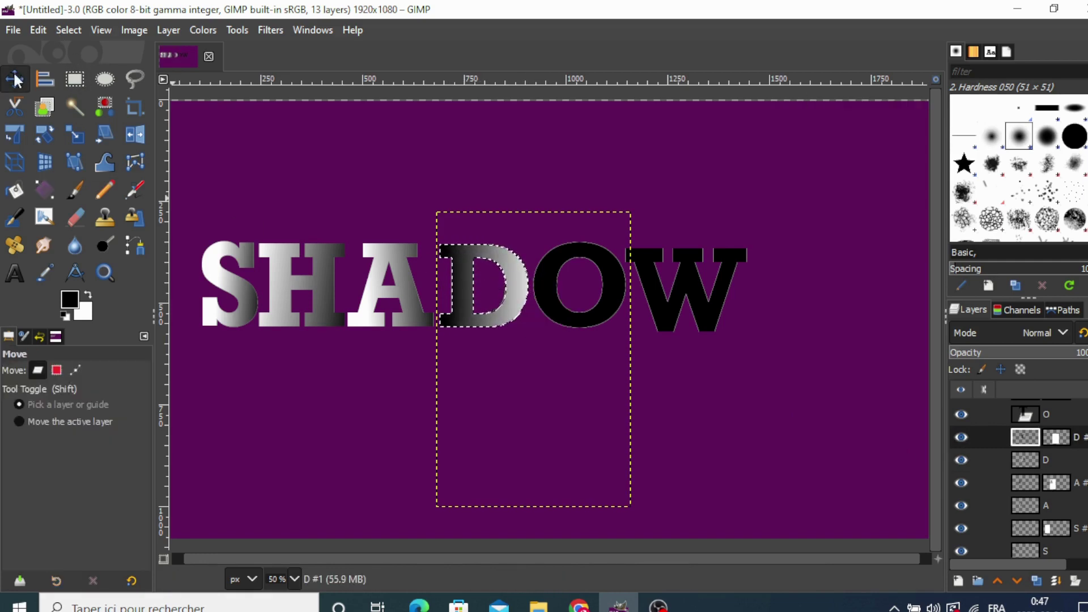
Redraw the D gradient from its left edge rightward and clear the selection
click(45, 190)
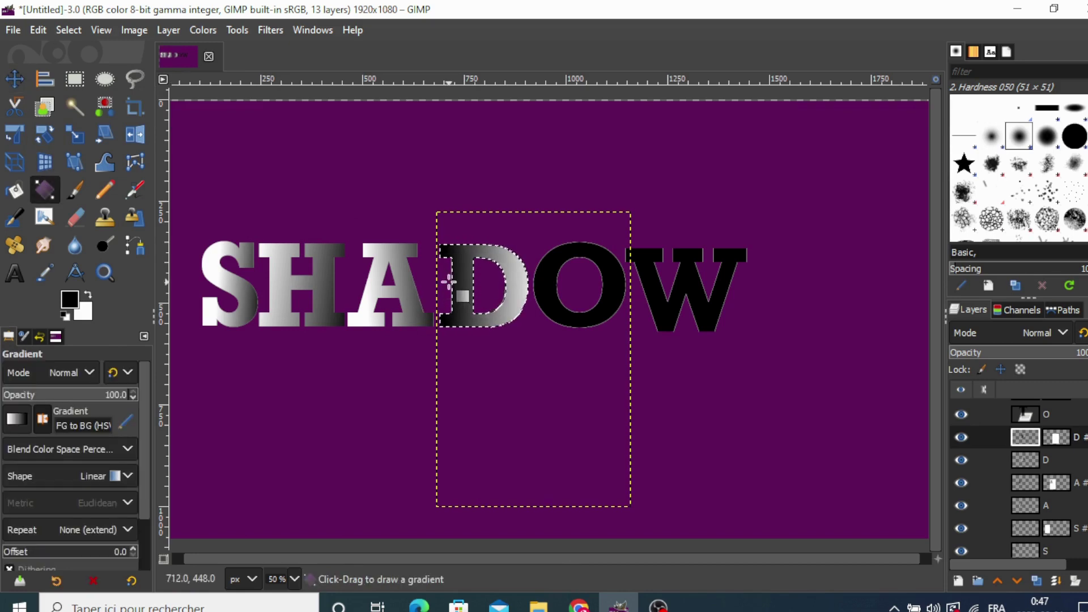
drag(448, 281, 568, 285)
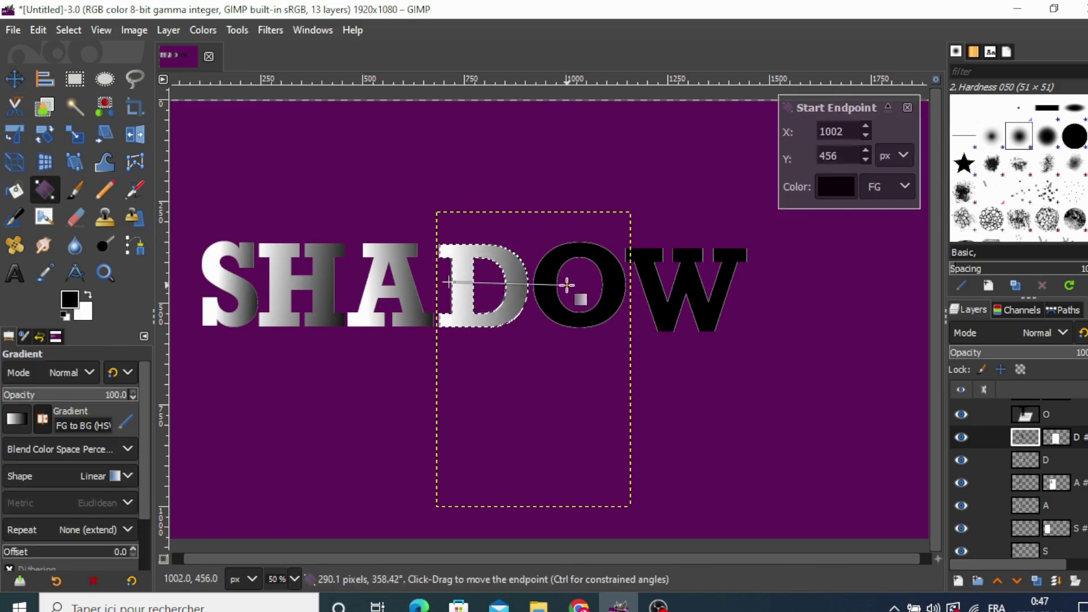
click(15, 79)
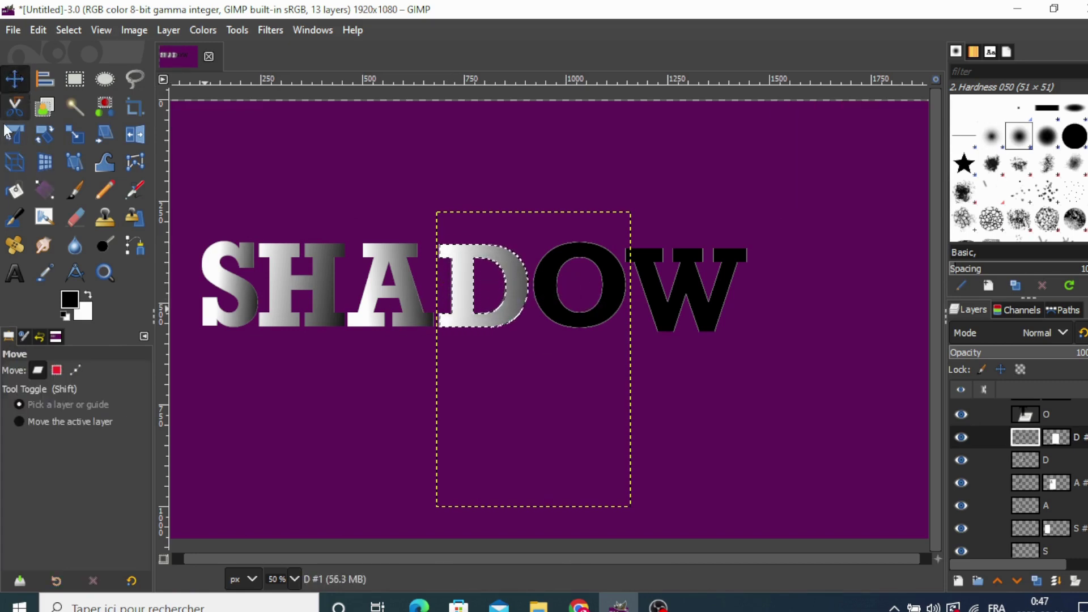
click(69, 29)
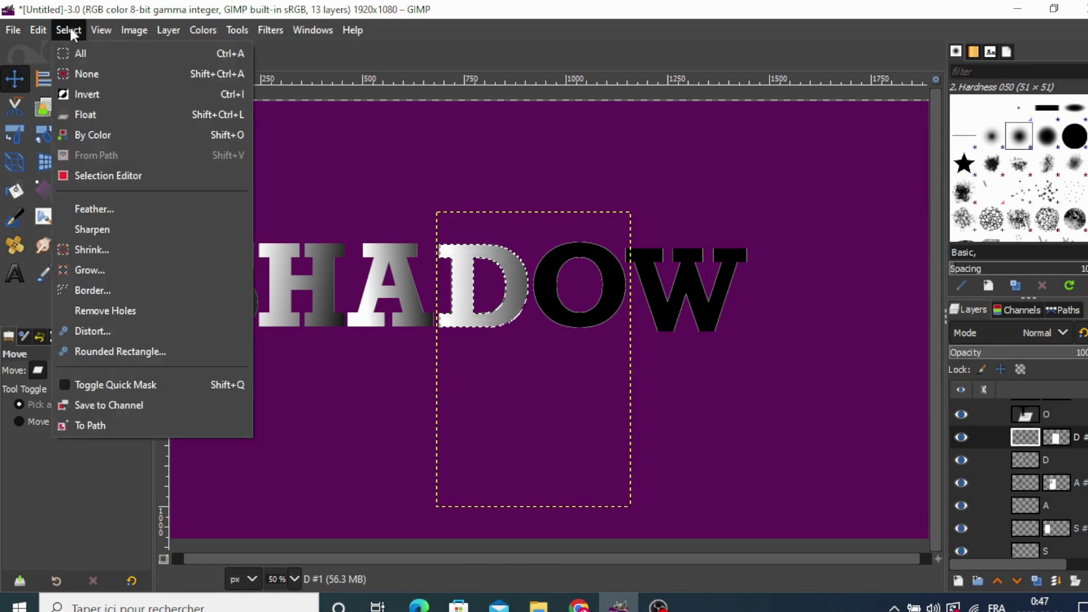
click(81, 74)
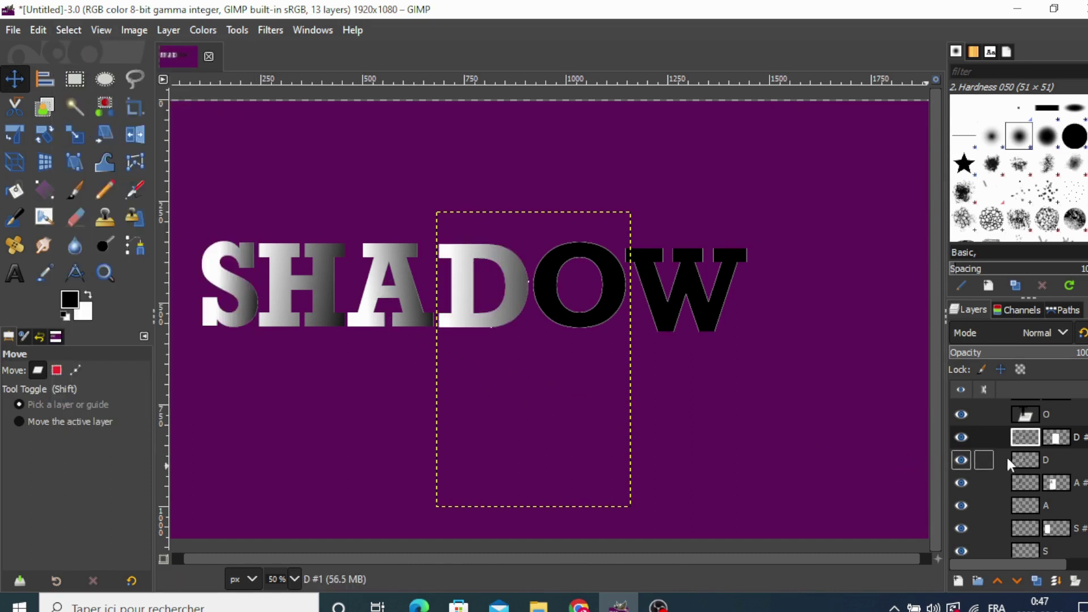
Fill the O # letter with a light-to-dark gradient and clear its selection
scroll(1020, 425, up, 1)
click(1029, 420)
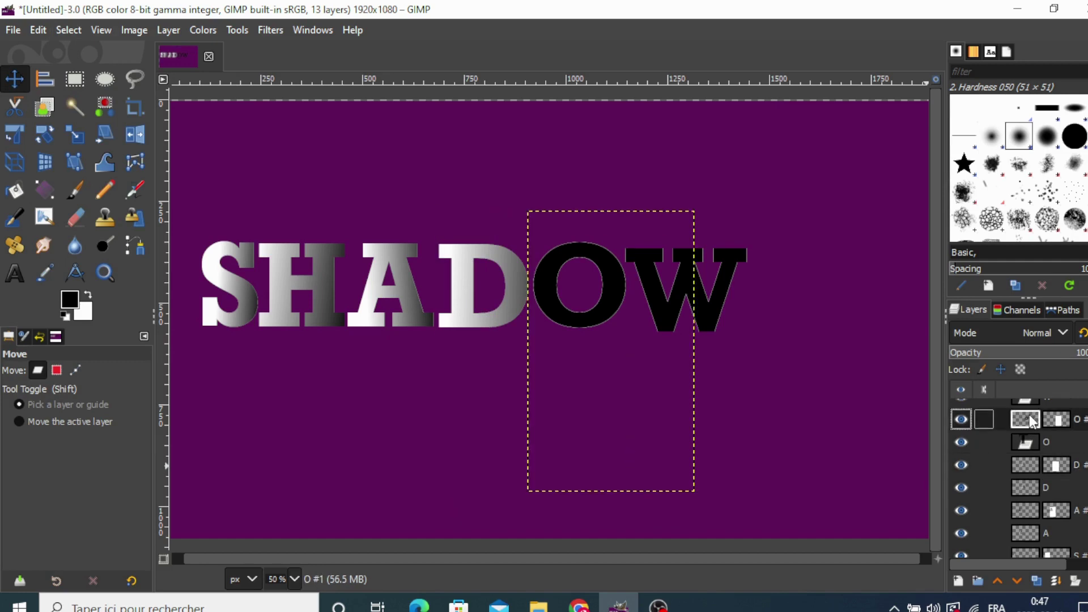
right_click(1032, 420)
click(937, 544)
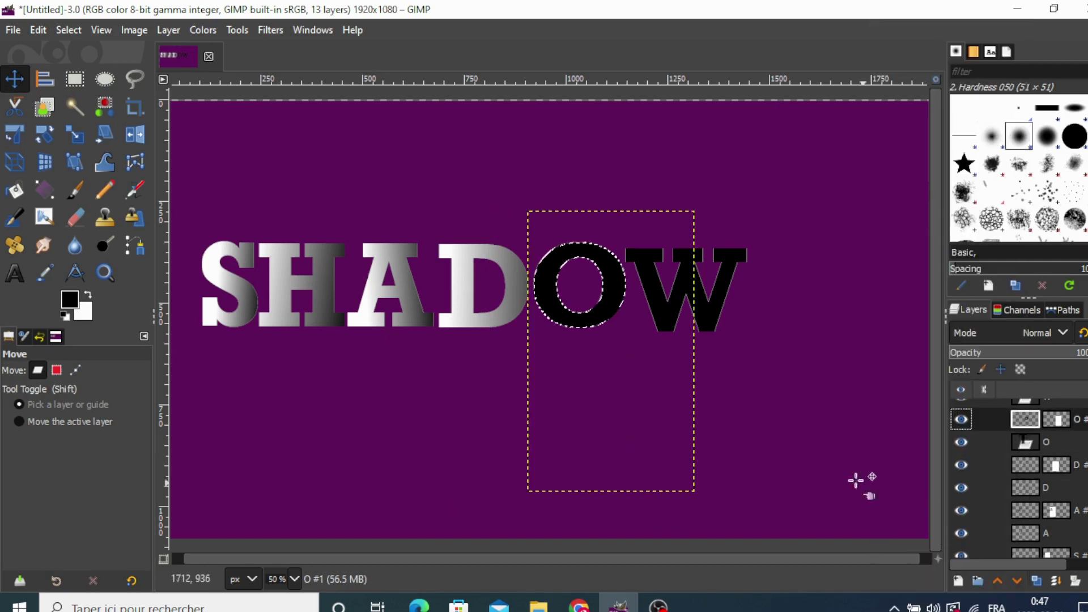
click(44, 190)
drag(536, 287, 649, 289)
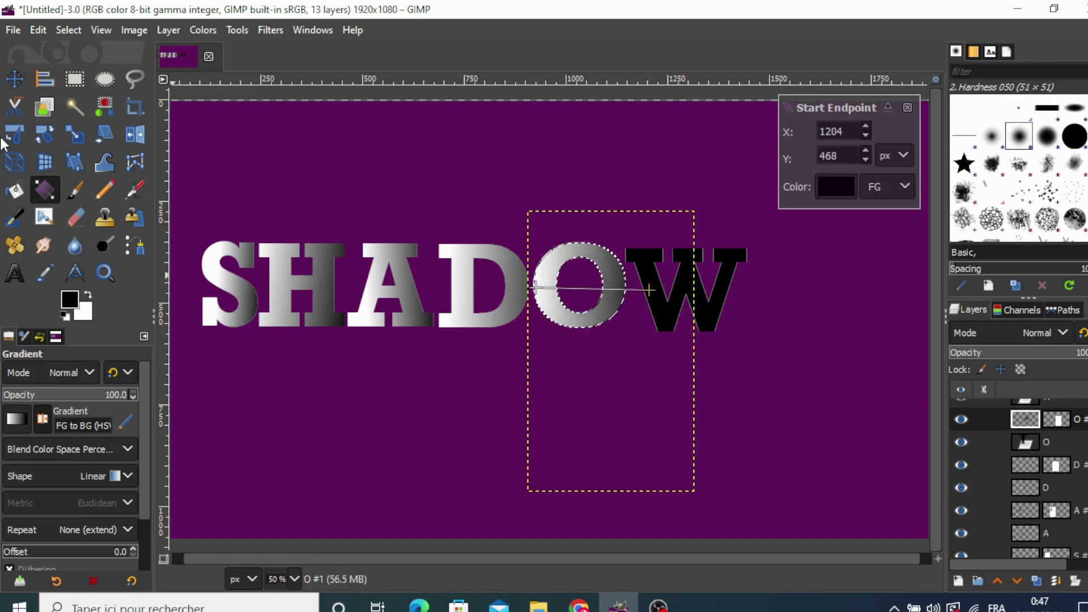
click(15, 78)
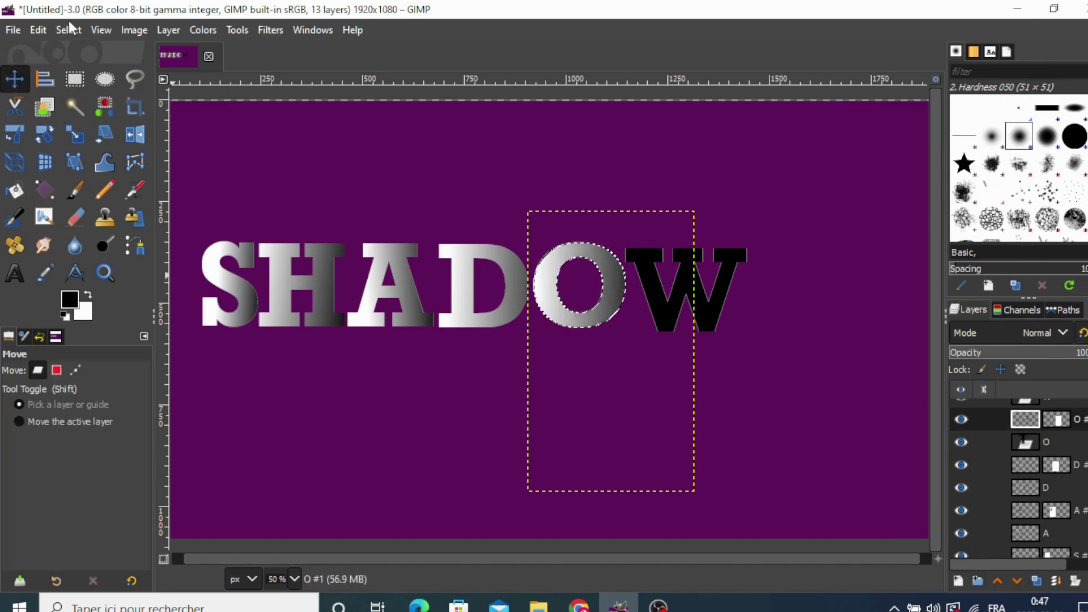
click(68, 30)
click(85, 73)
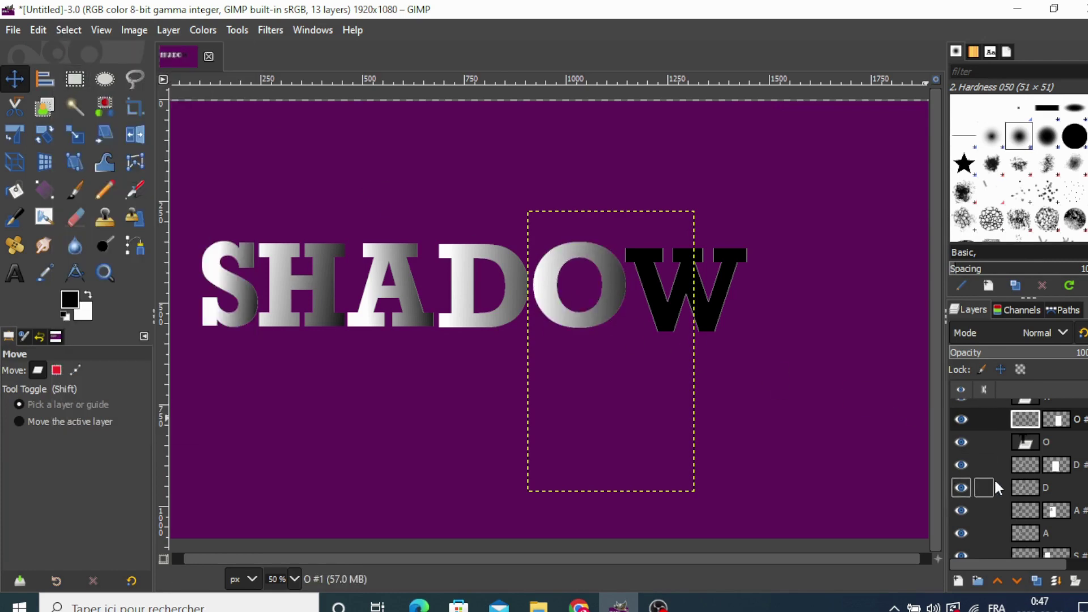
Fill the W #1 letter with a black-to-white gradient, nudging its start right, then deselect
scroll(994, 478, up, 1)
scroll(1026, 442, up, 1)
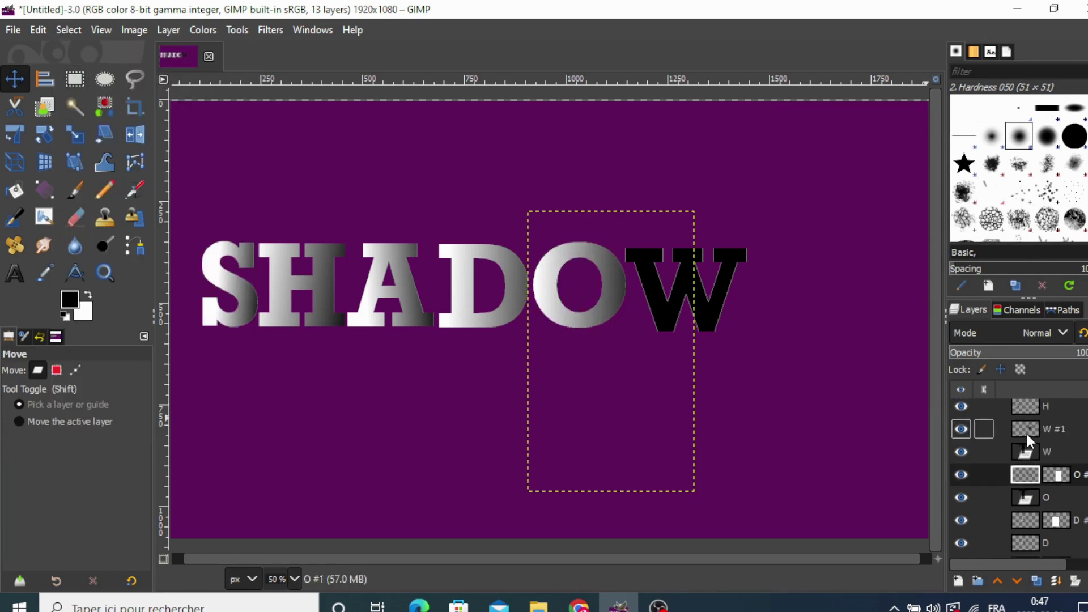
right_click(1026, 431)
click(938, 545)
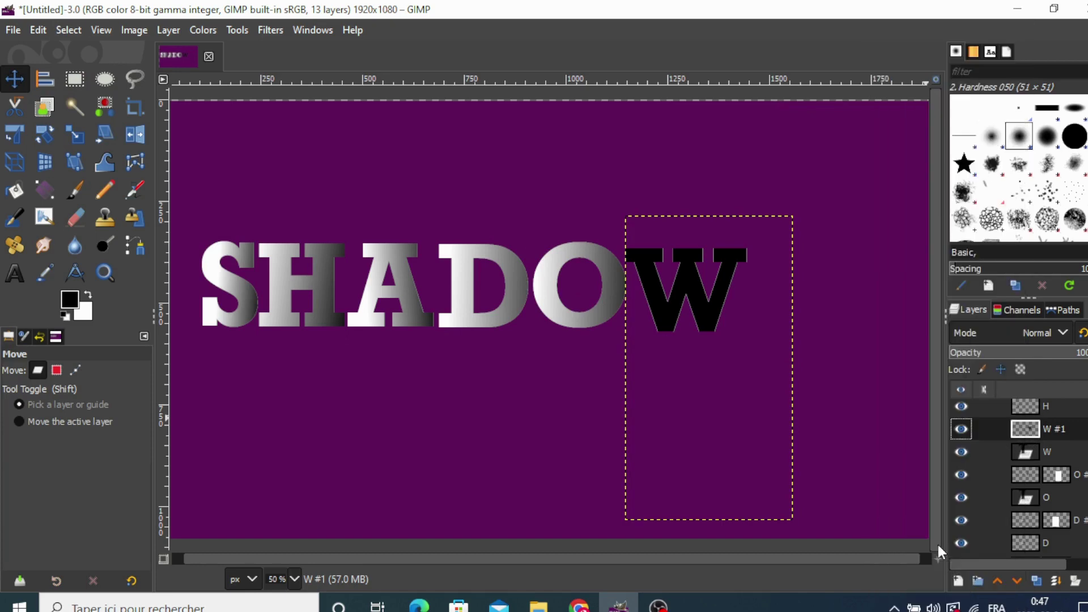
click(45, 187)
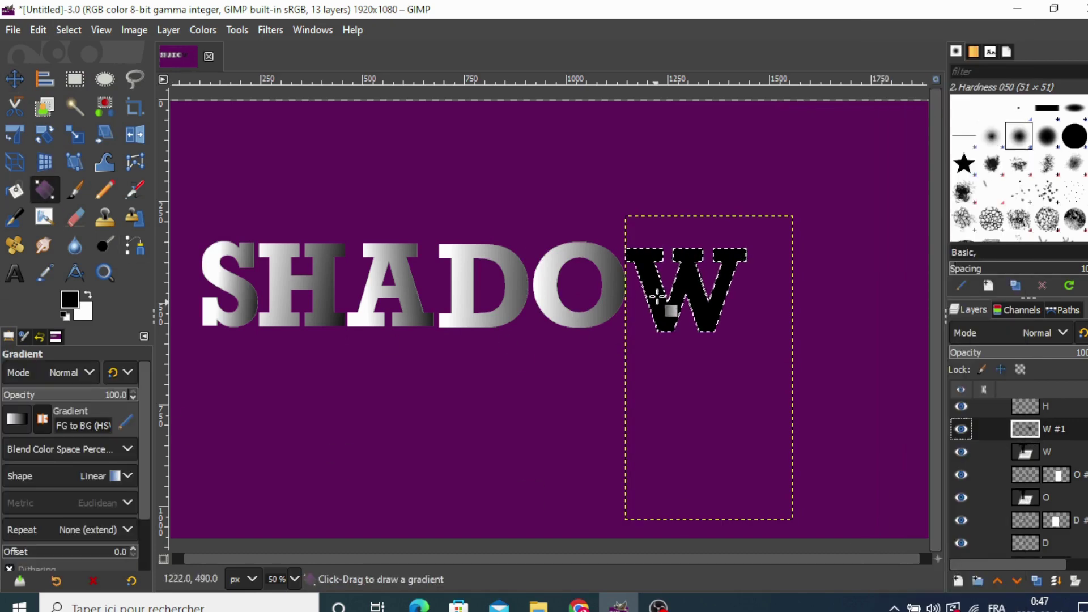
drag(731, 293, 647, 293)
drag(731, 293, 756, 286)
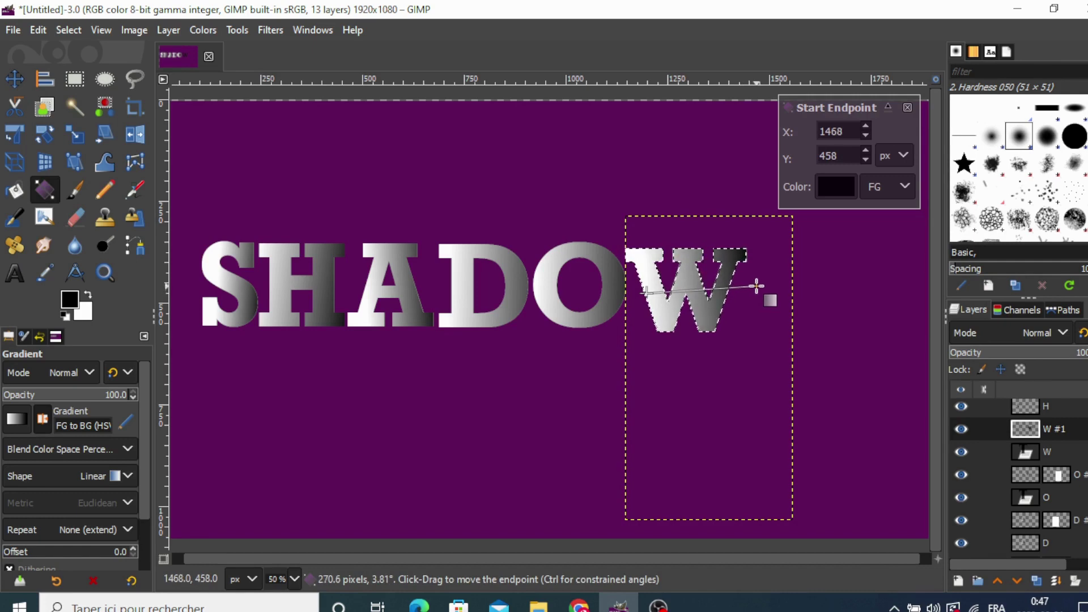
drag(756, 286, 764, 284)
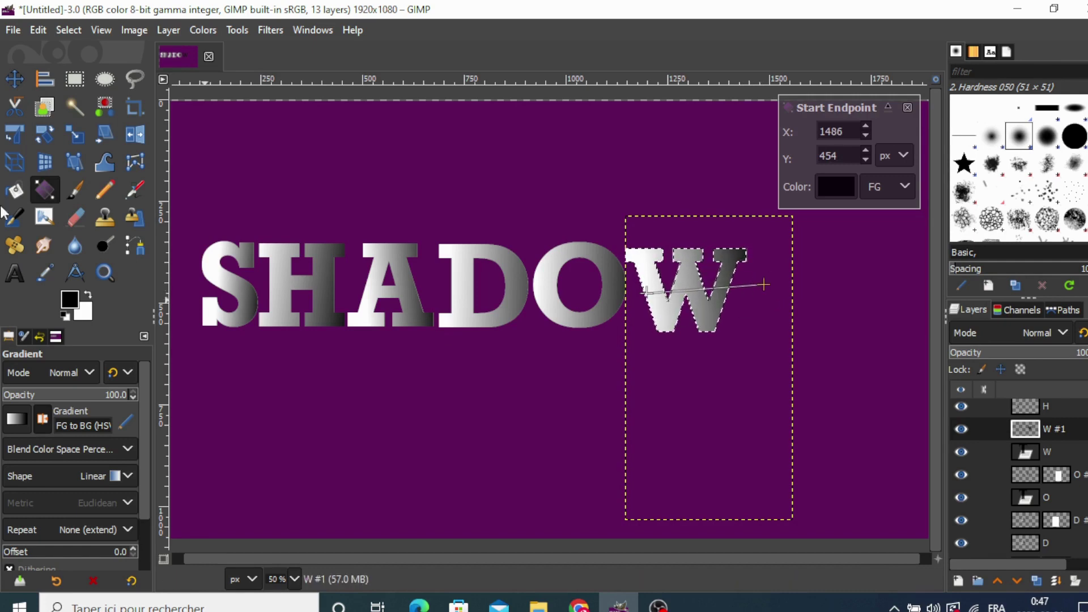
click(14, 79)
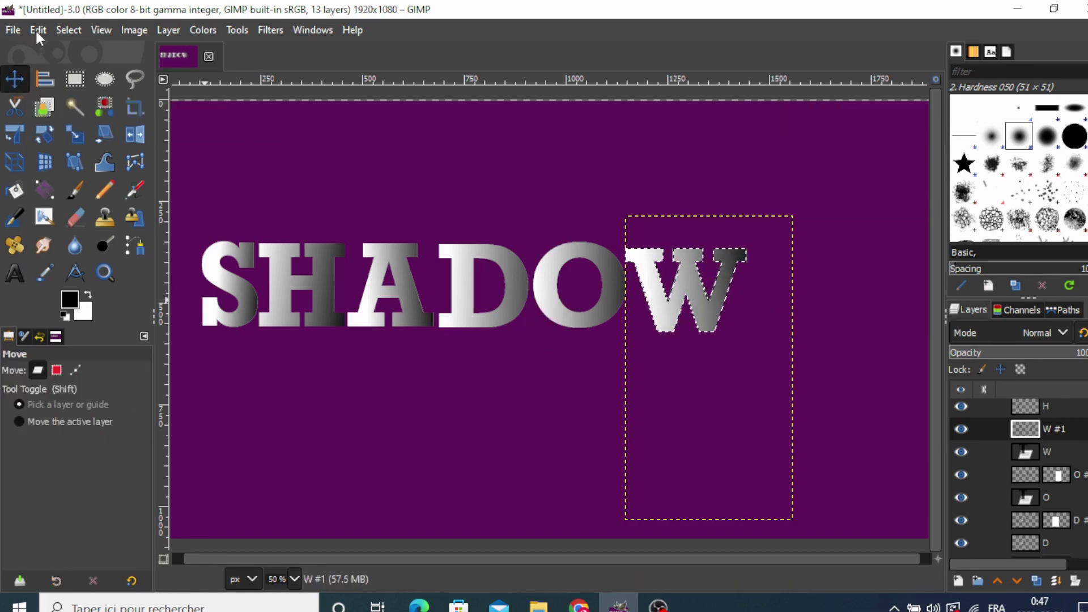
click(68, 30)
click(85, 75)
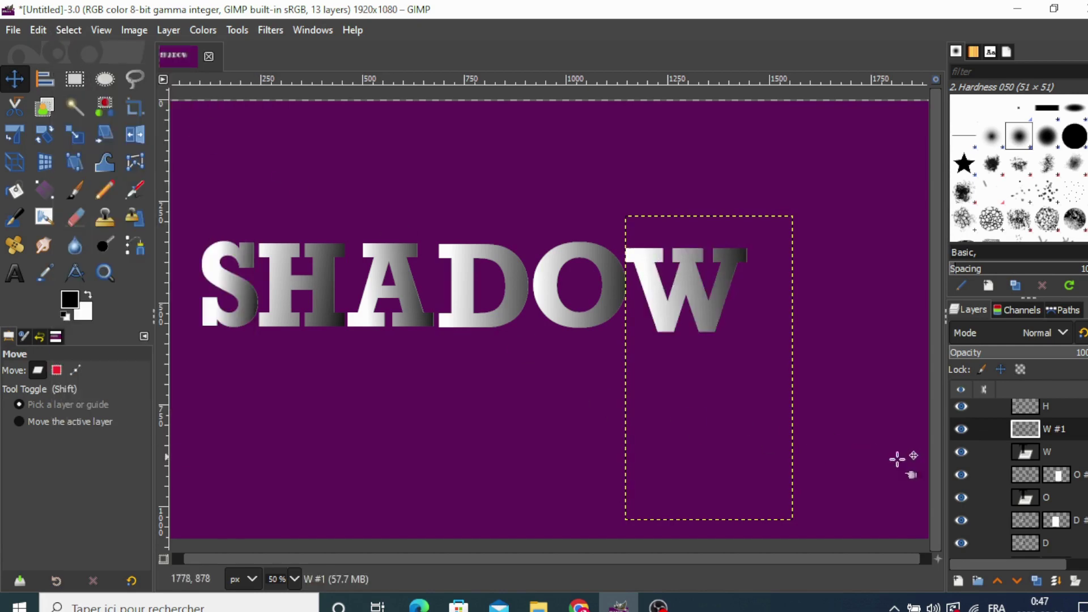
Merge the H #, W #1 and O # gradient copies down into their letter layers
scroll(1020, 481, down, 2)
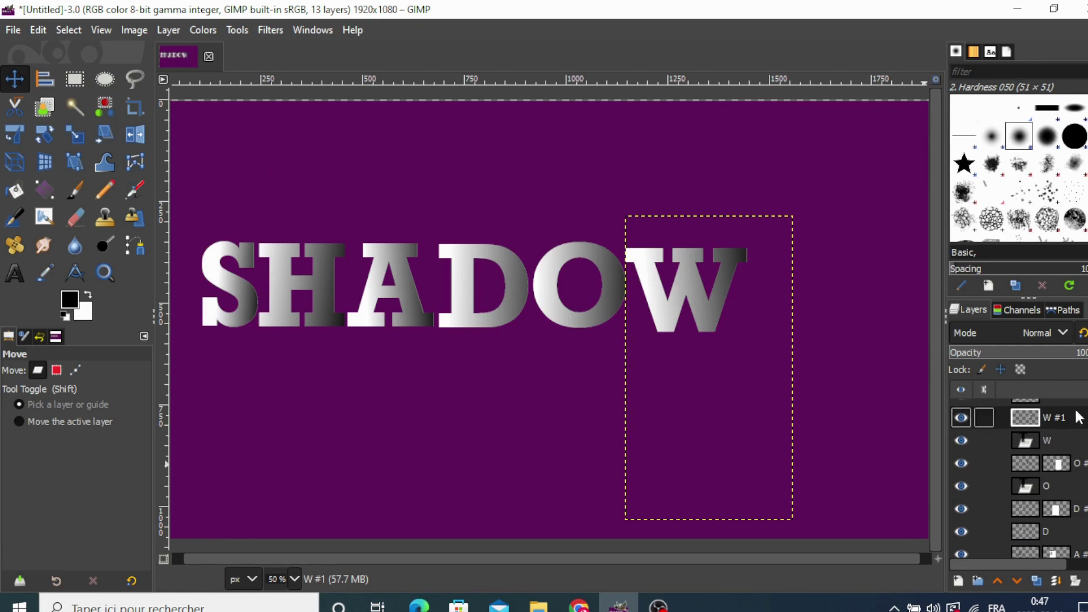
scroll(1020, 443, up, 2)
click(1023, 413)
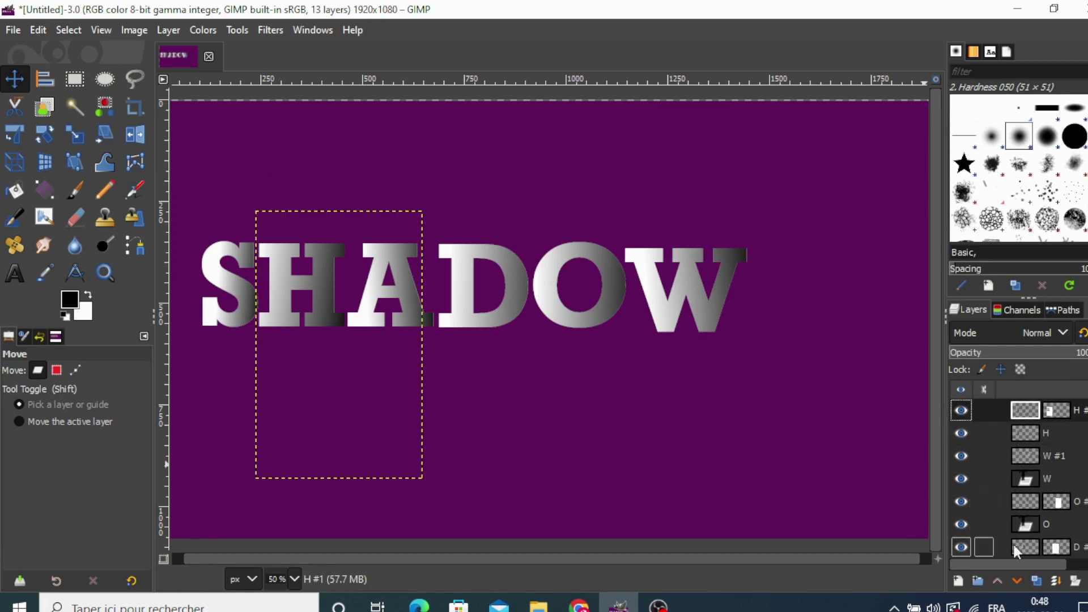
click(1053, 580)
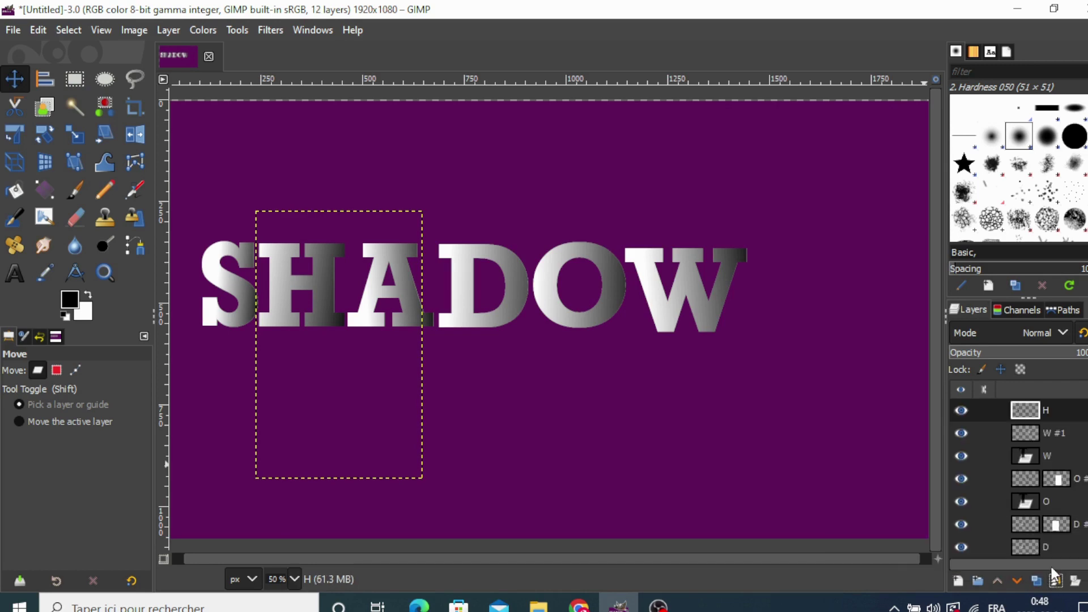
click(1013, 433)
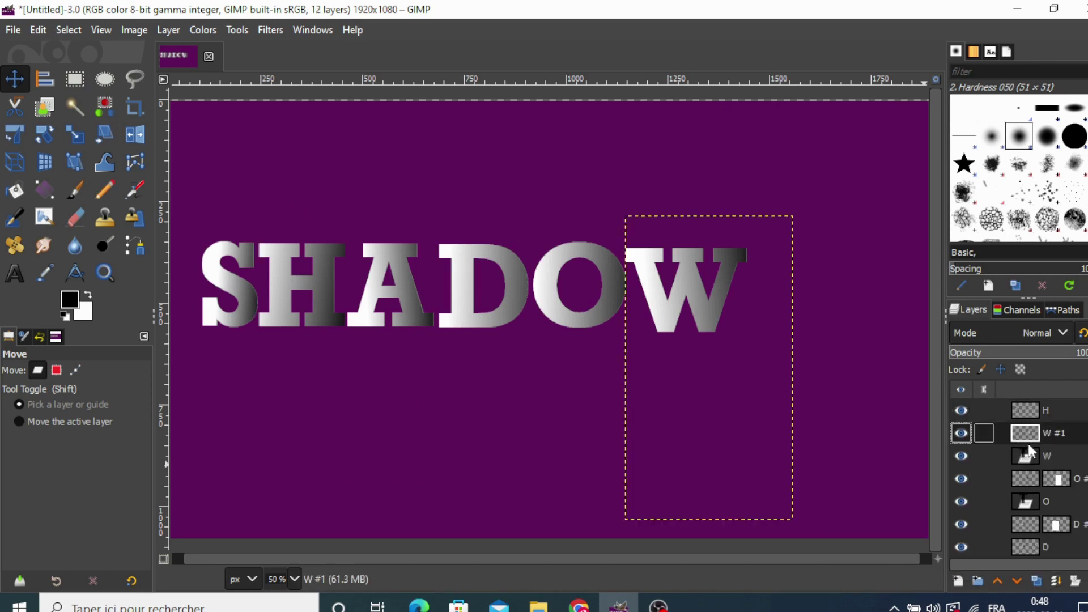
click(1056, 582)
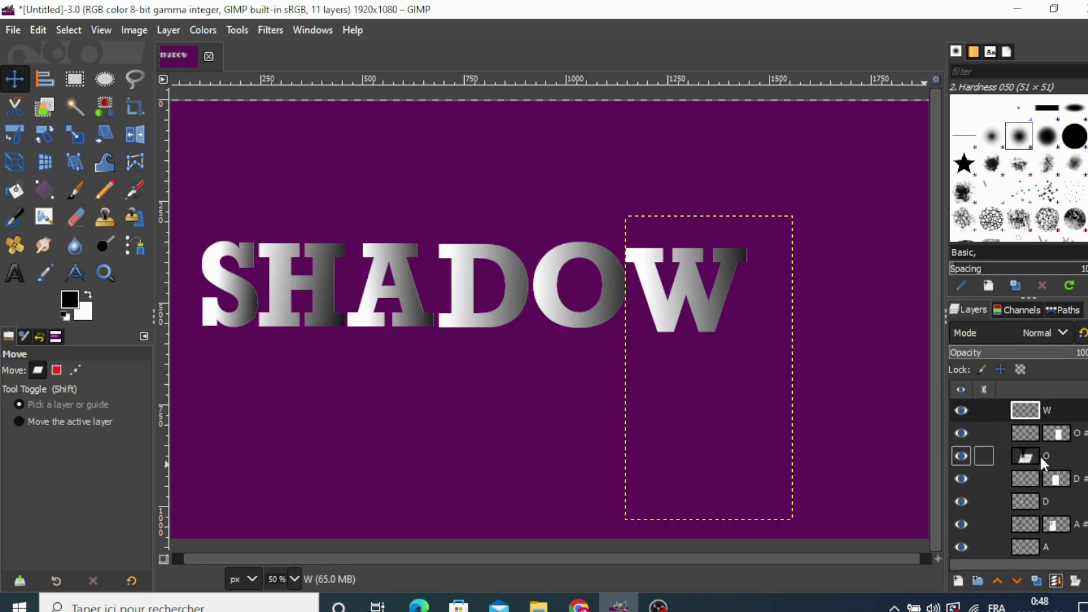
click(1029, 433)
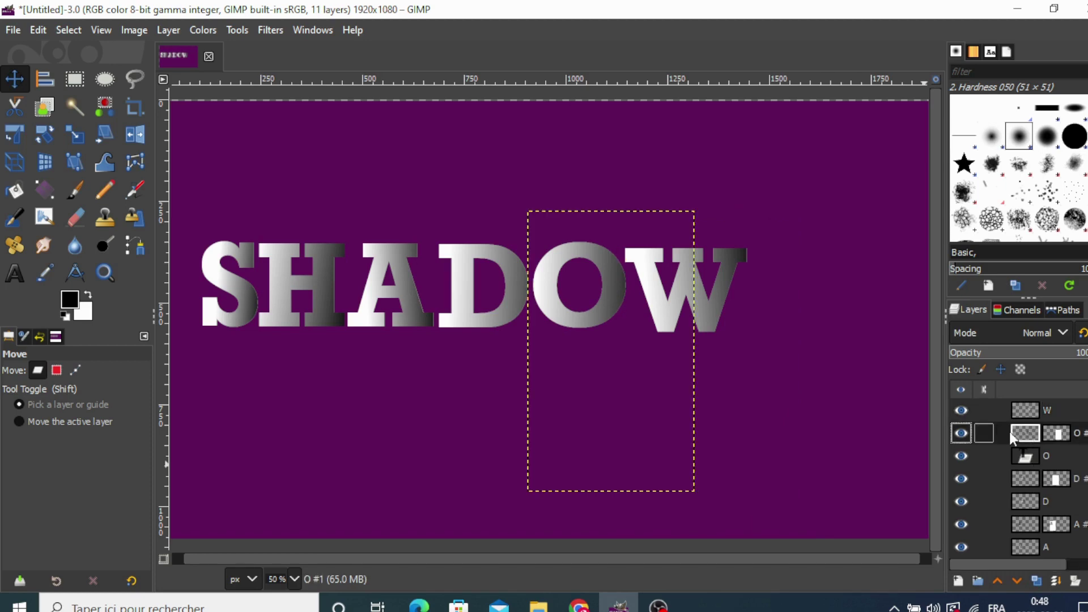
scroll(1048, 470, up, 1)
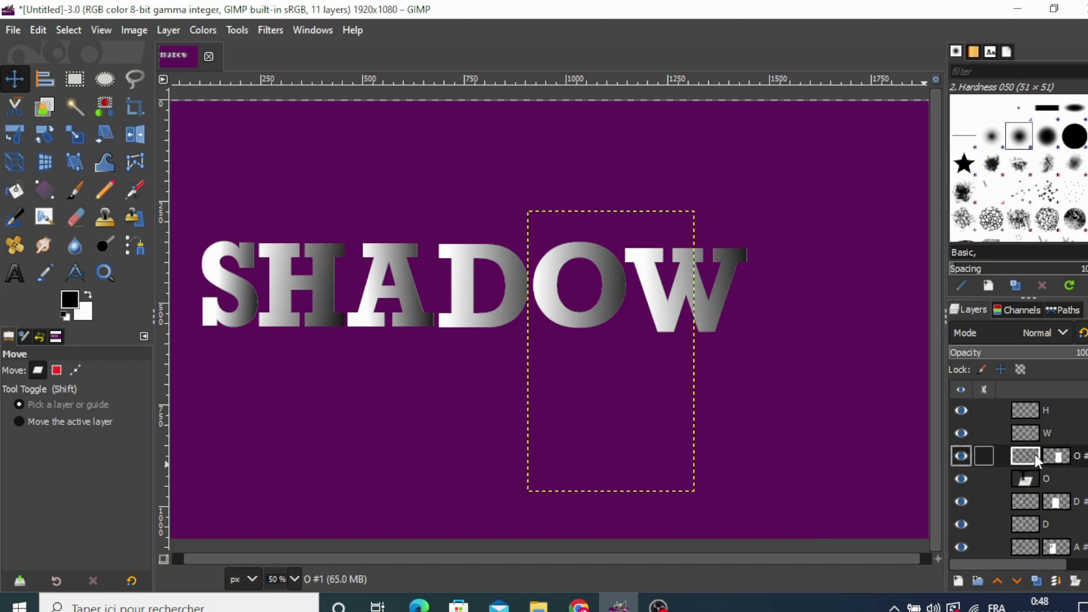
click(1053, 581)
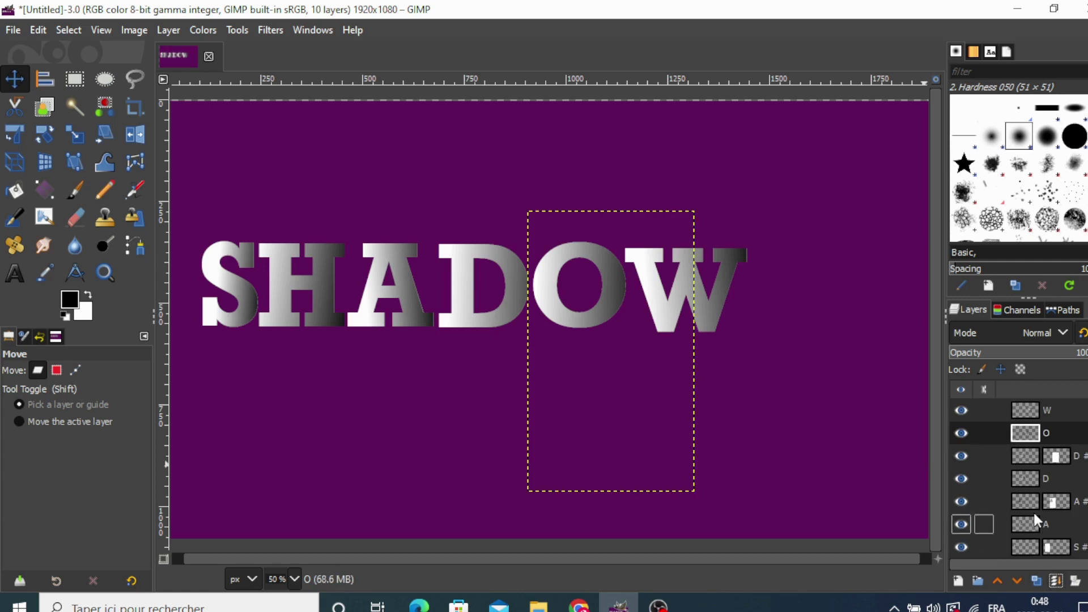
Merge the D #, A # and S # gradient copies down into their letter layers
click(1025, 457)
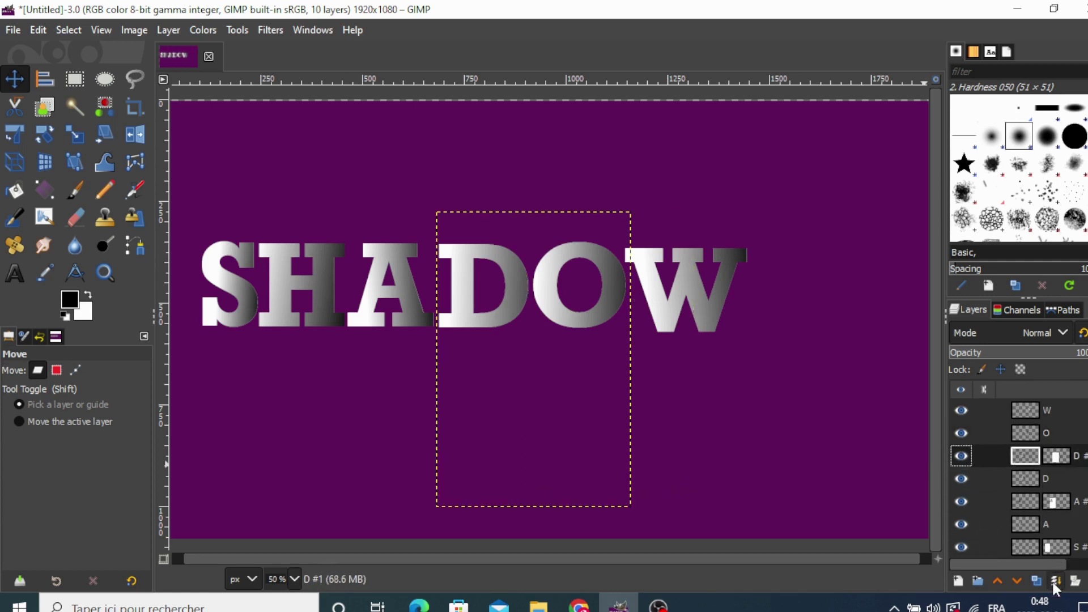
click(1053, 582)
click(1029, 455)
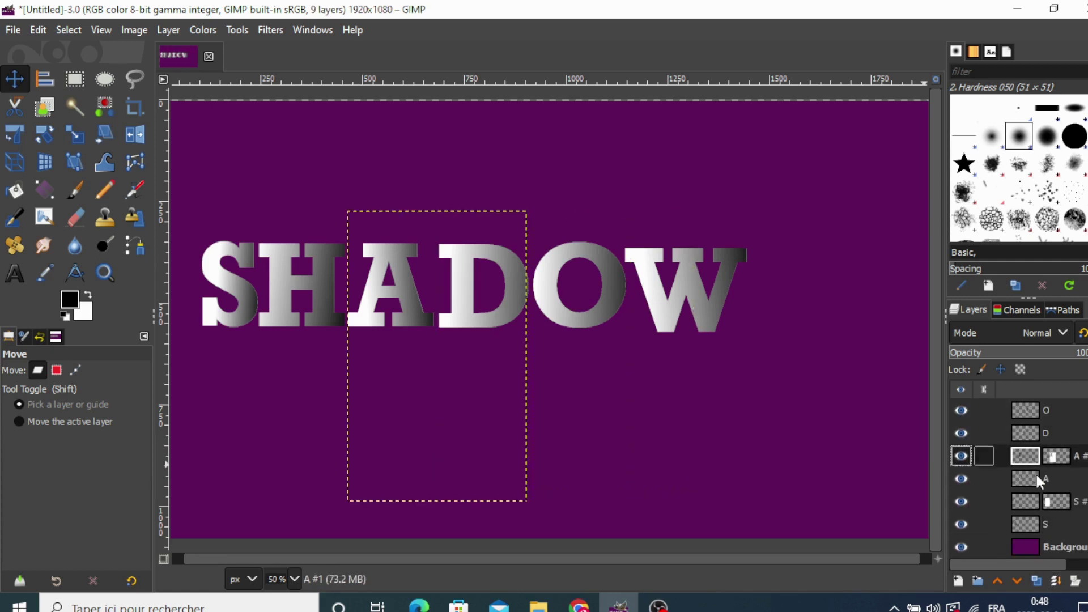
click(1052, 580)
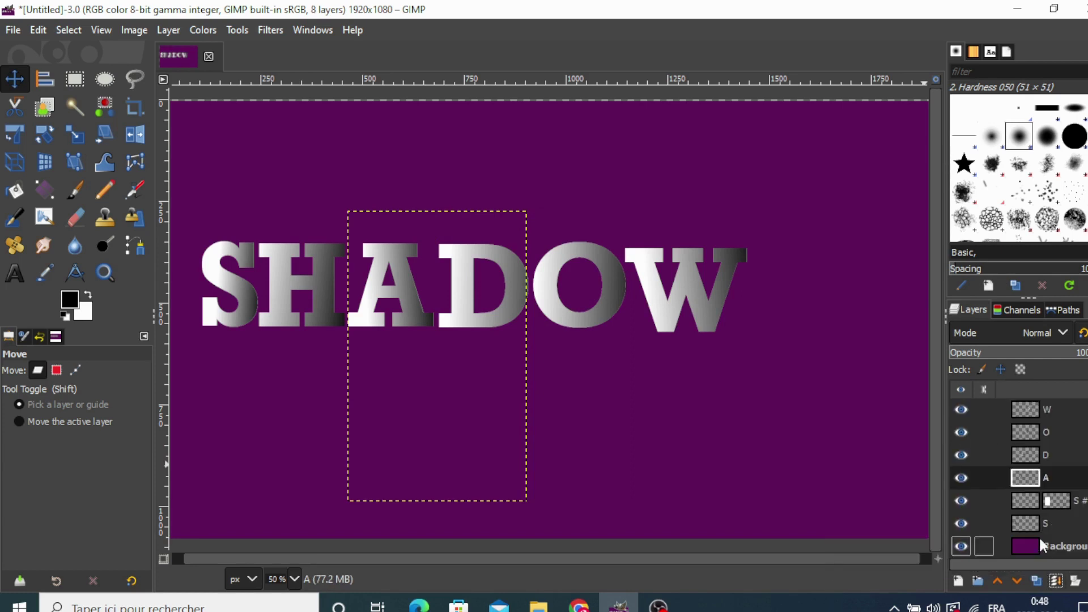
click(1028, 501)
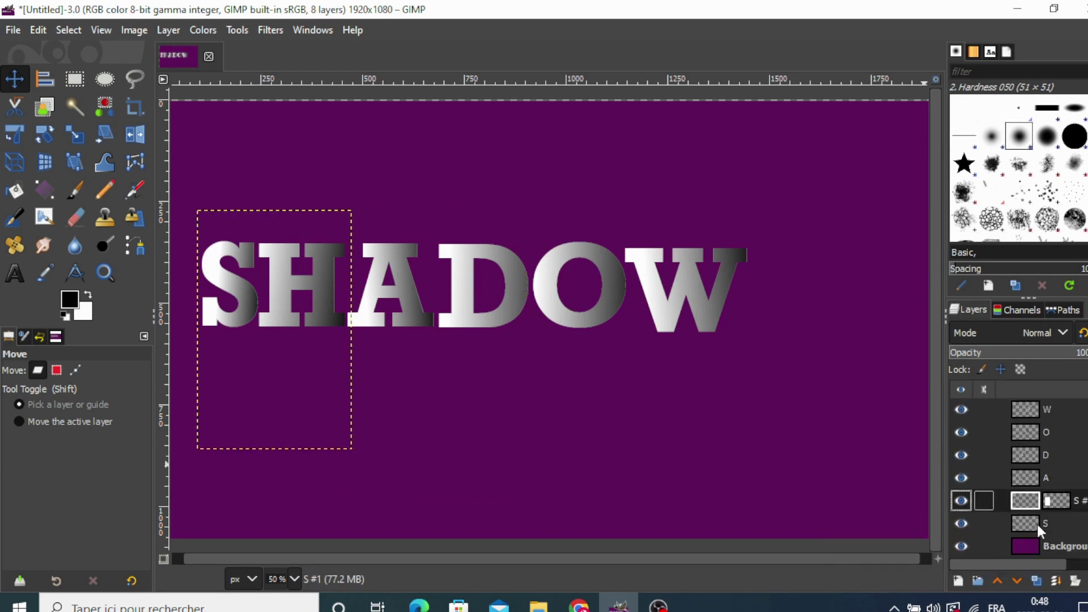
click(1055, 581)
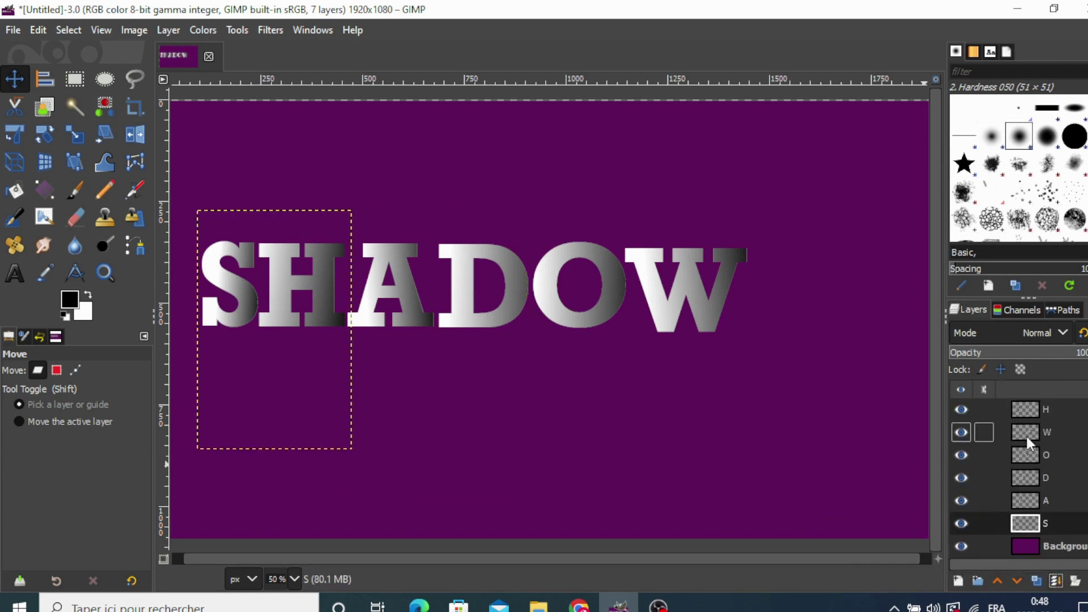
Reorder the H and A layers, then move the W and O letters right
mouse_move(1020, 410)
mouse_down()
mouse_move(1026, 479)
mouse_move(1047, 479)
mouse_up()
click(1023, 501)
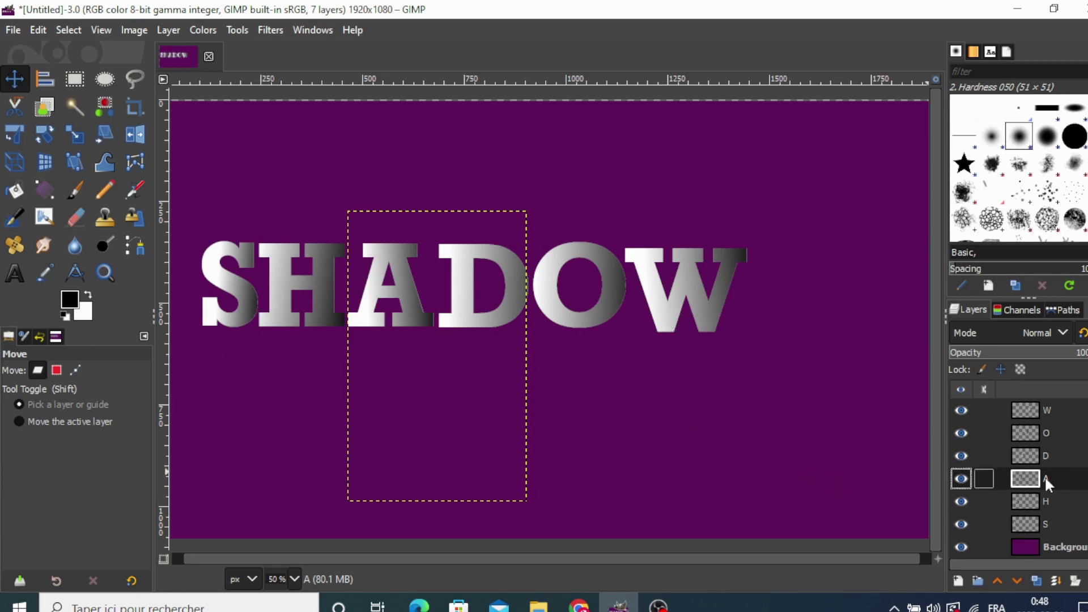
click(1032, 410)
drag(718, 315, 800, 316)
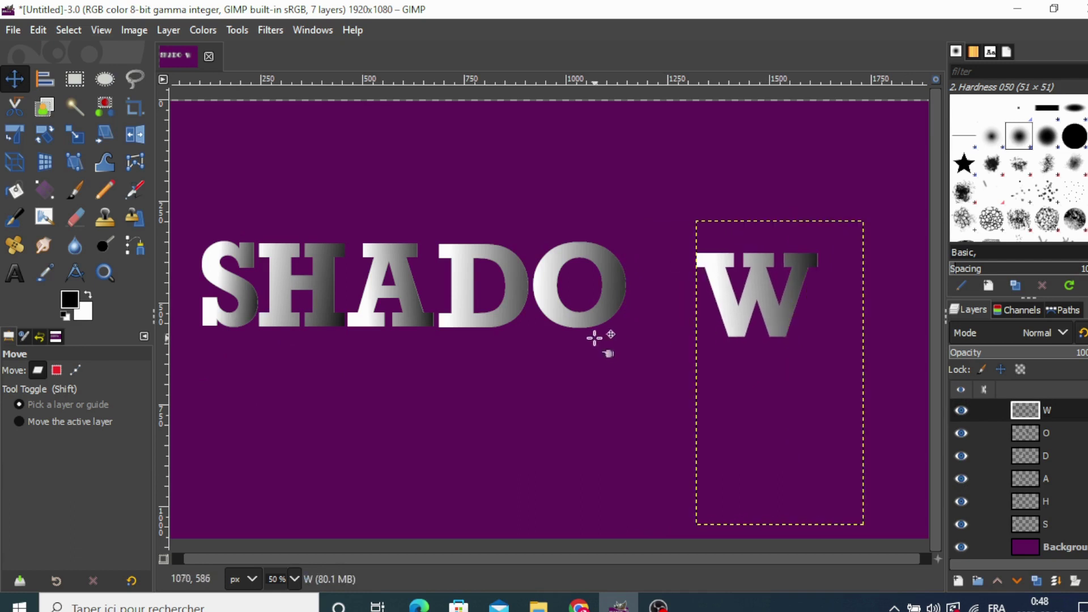
click(1043, 437)
drag(611, 299, 676, 308)
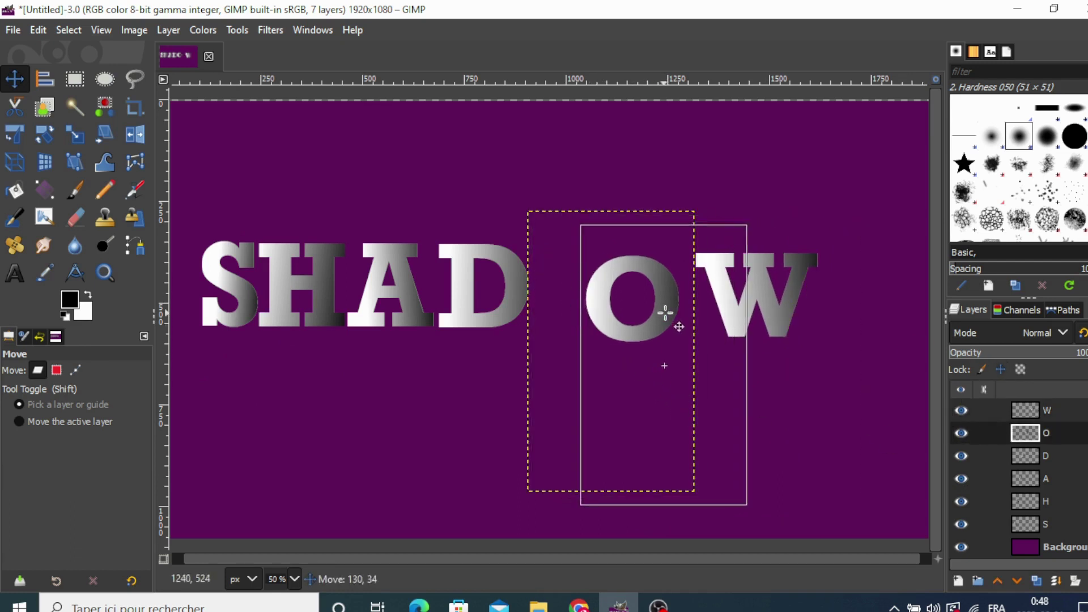
Slide the D, A, H and S letters right so each sits beside the next
click(1037, 460)
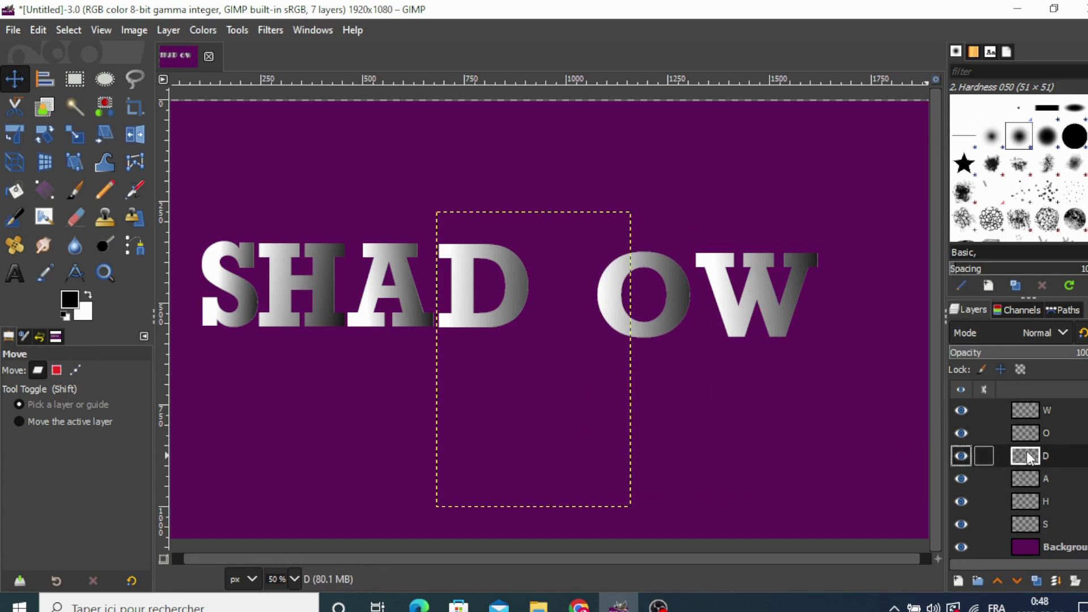
mouse_move(530, 315)
mouse_down()
mouse_move(586, 319)
mouse_move(567, 321)
mouse_up()
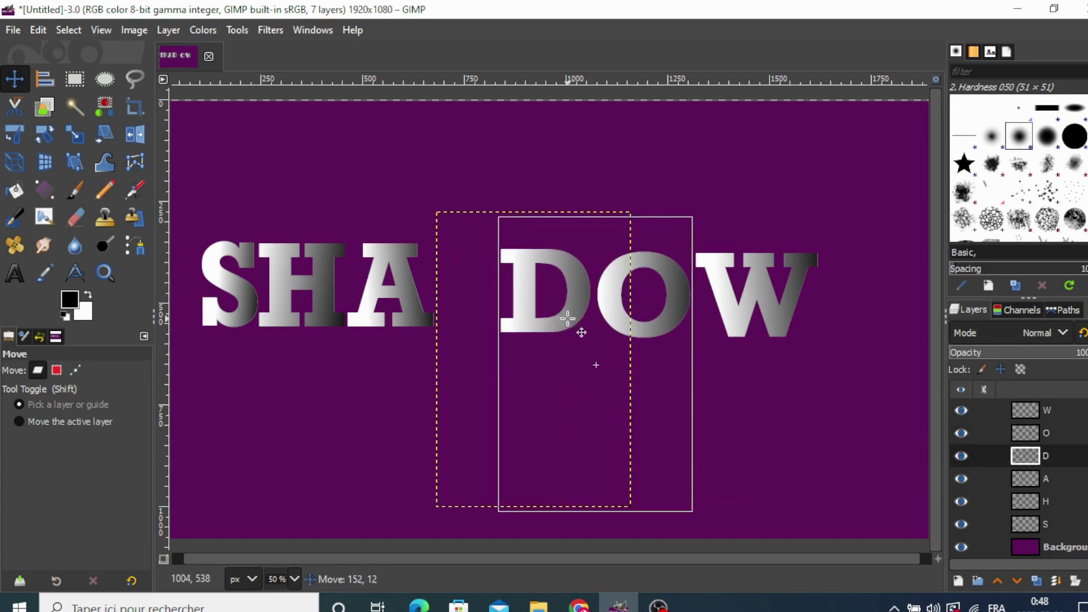
click(1023, 479)
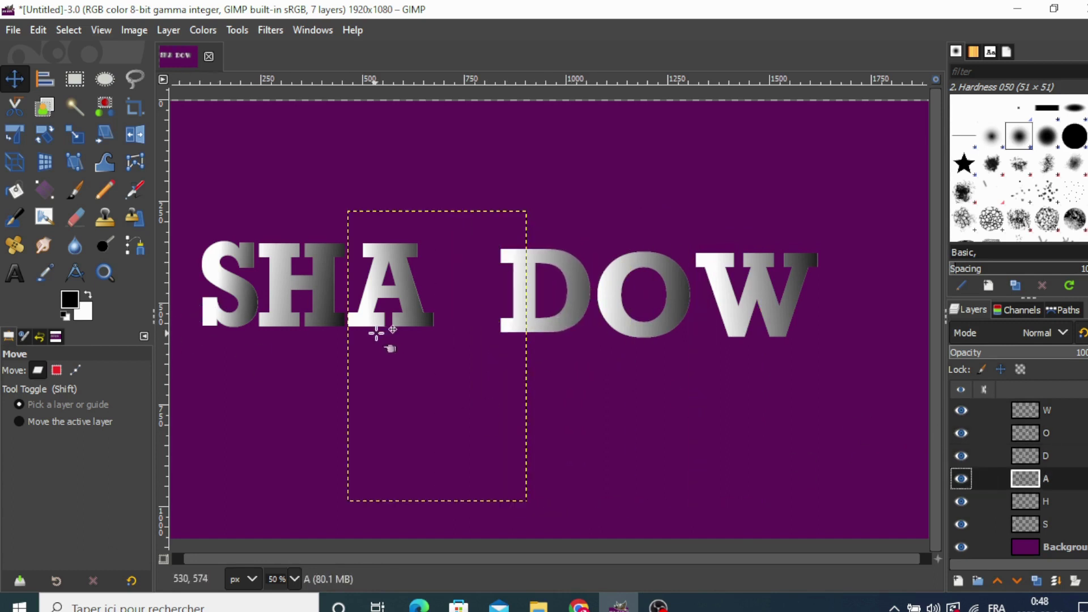
drag(409, 323, 480, 339)
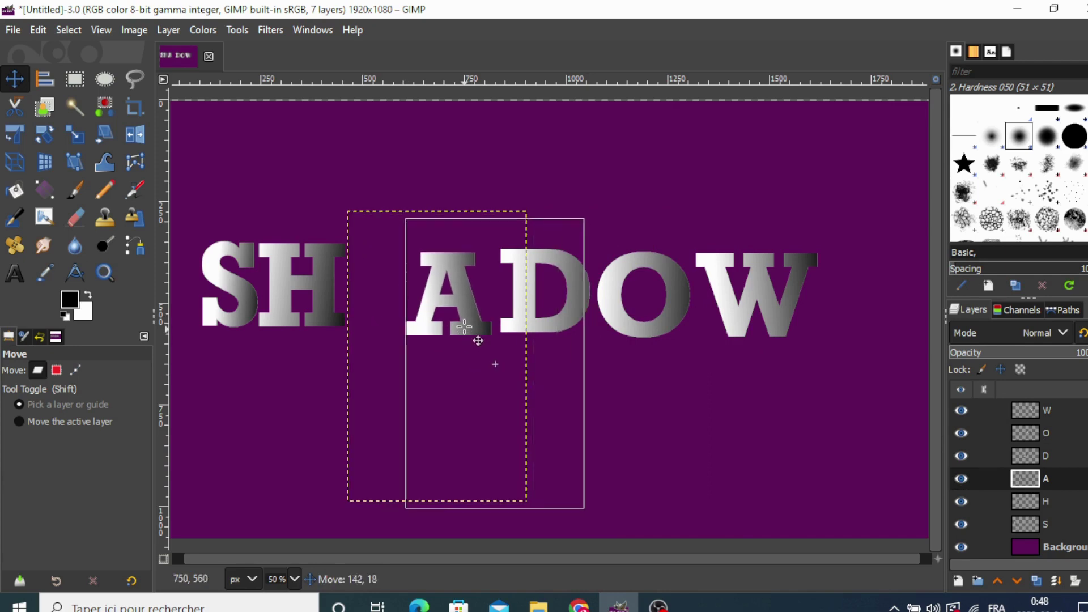
click(1012, 502)
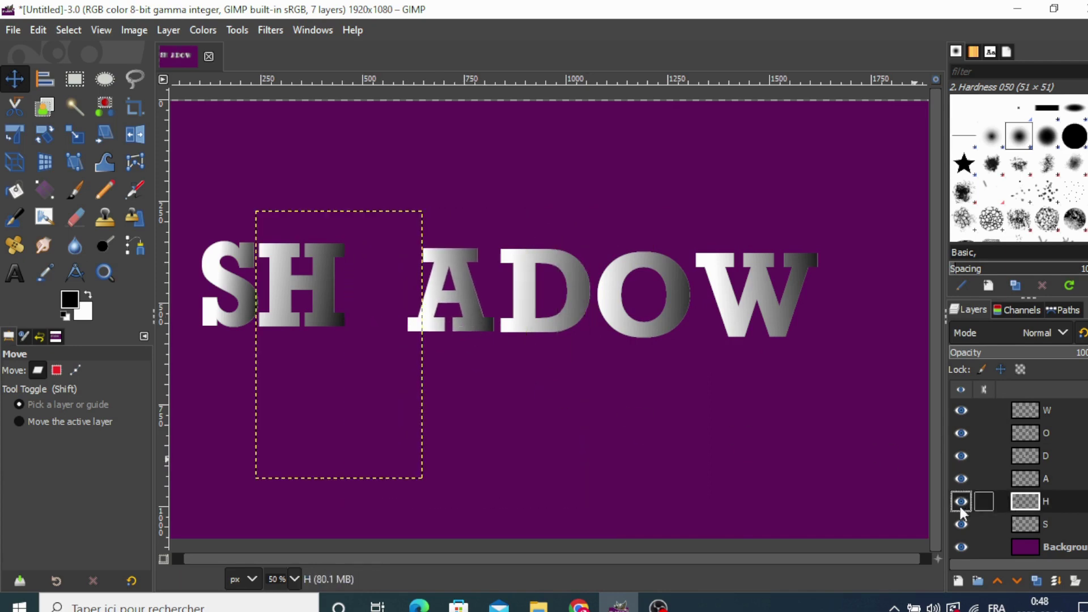
drag(324, 323, 380, 328)
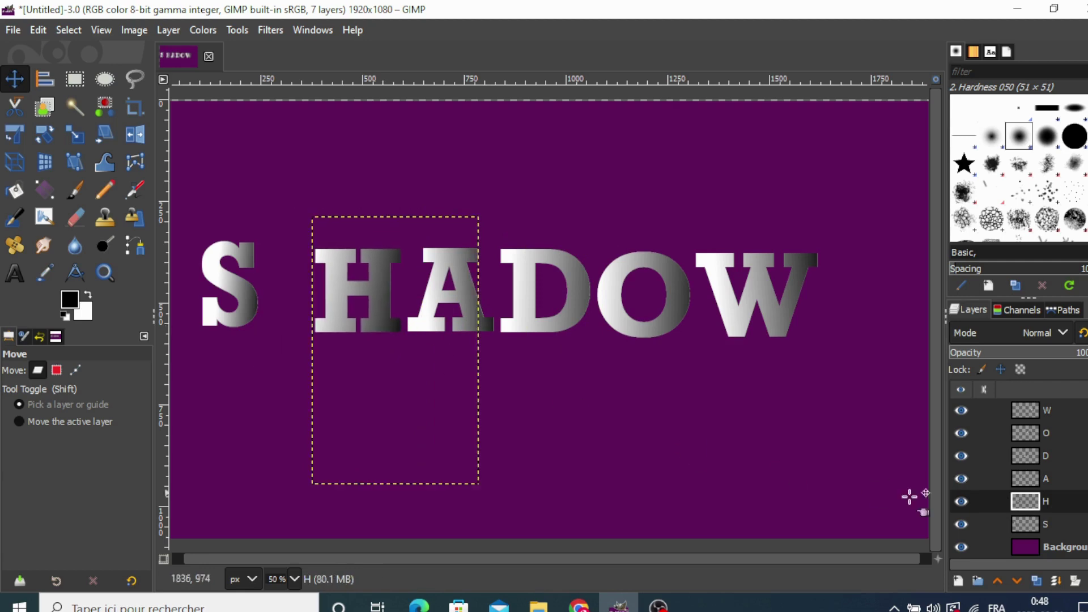
click(1014, 525)
drag(238, 314, 296, 323)
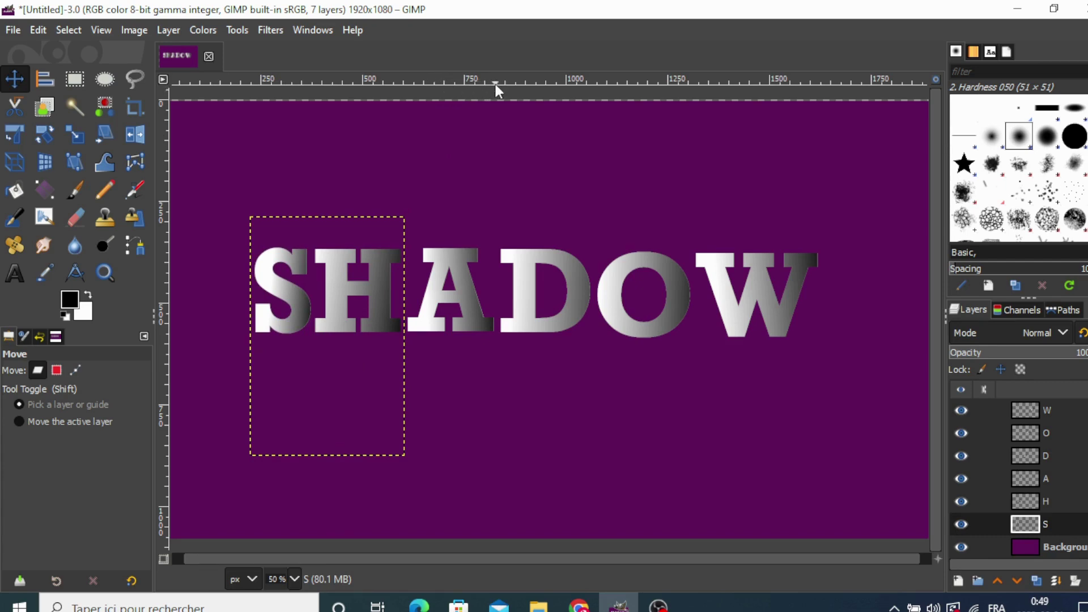
Create a horizontal guide and drag it to the SHADOW letters' bottom edge, around 500 px
click(134, 30)
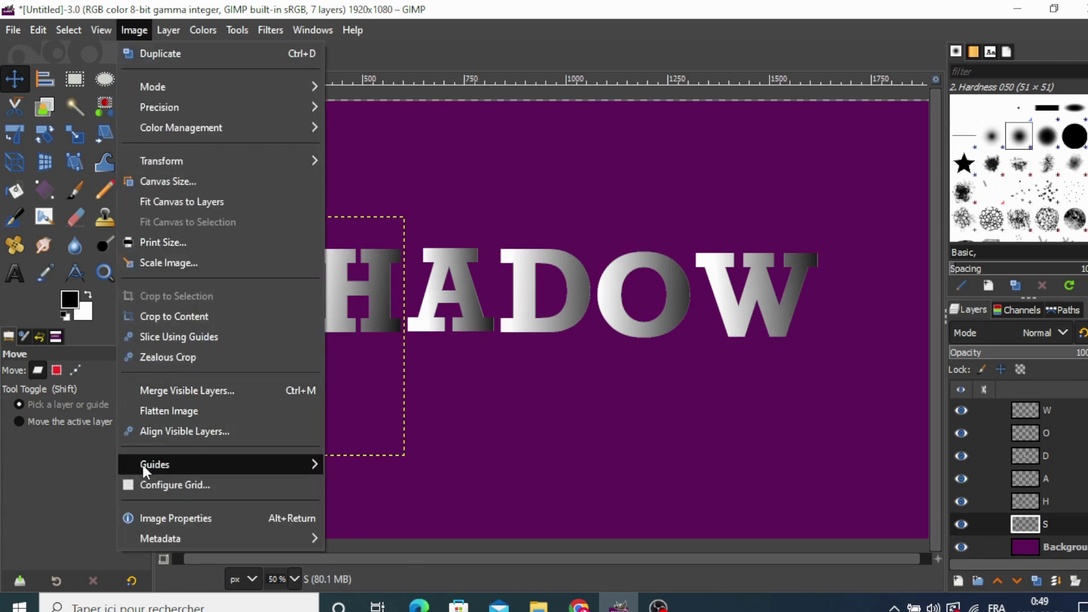
mouse_move(155, 464)
click(388, 485)
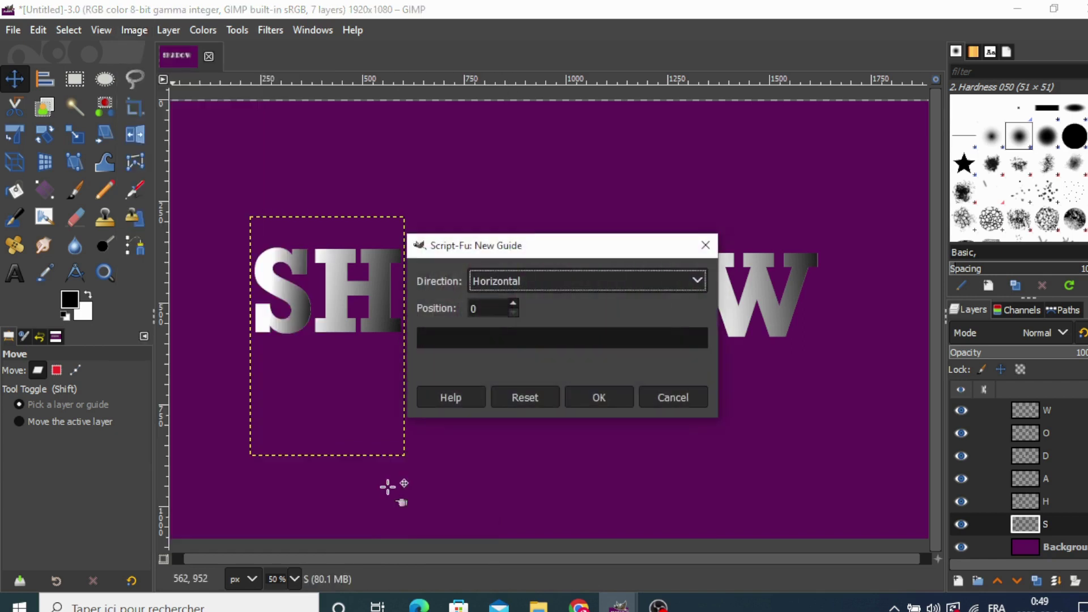
click(513, 303)
click(514, 303)
click(514, 303)
click(513, 303)
text(5)
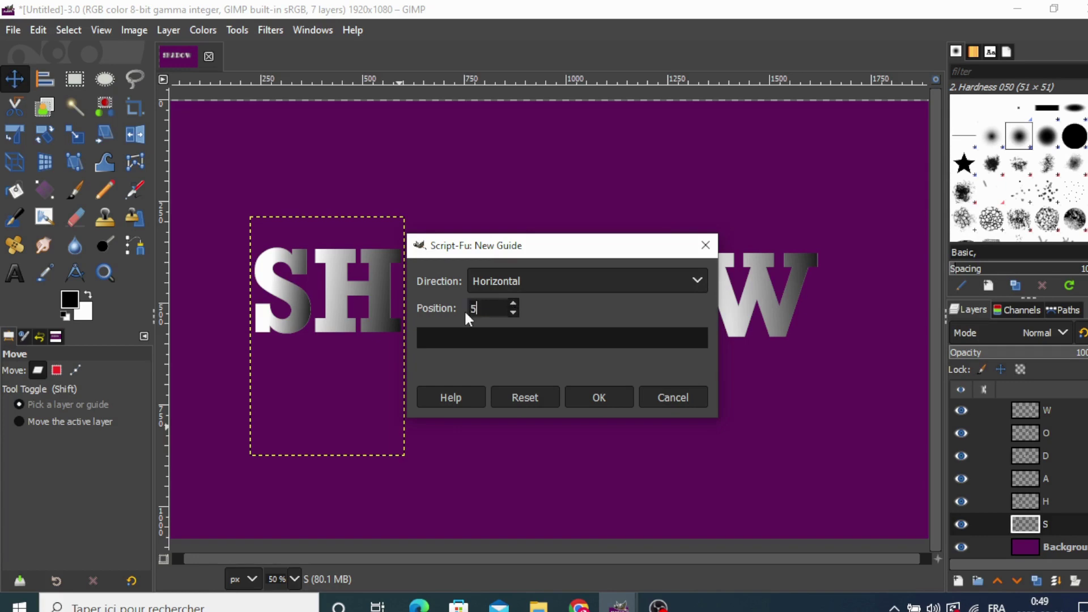
text(0)
click(584, 397)
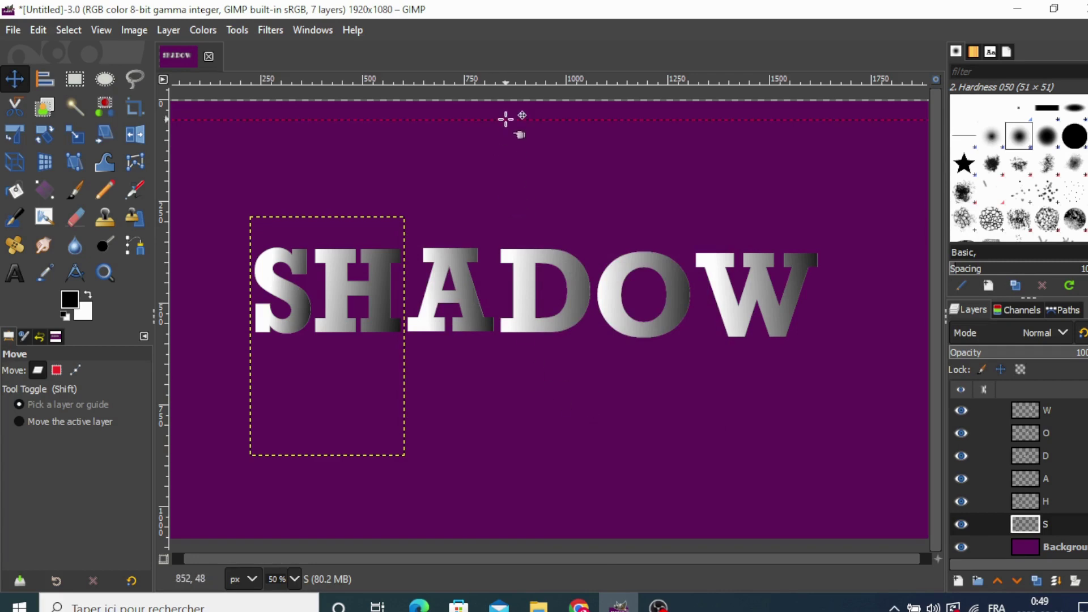
drag(506, 119, 495, 324)
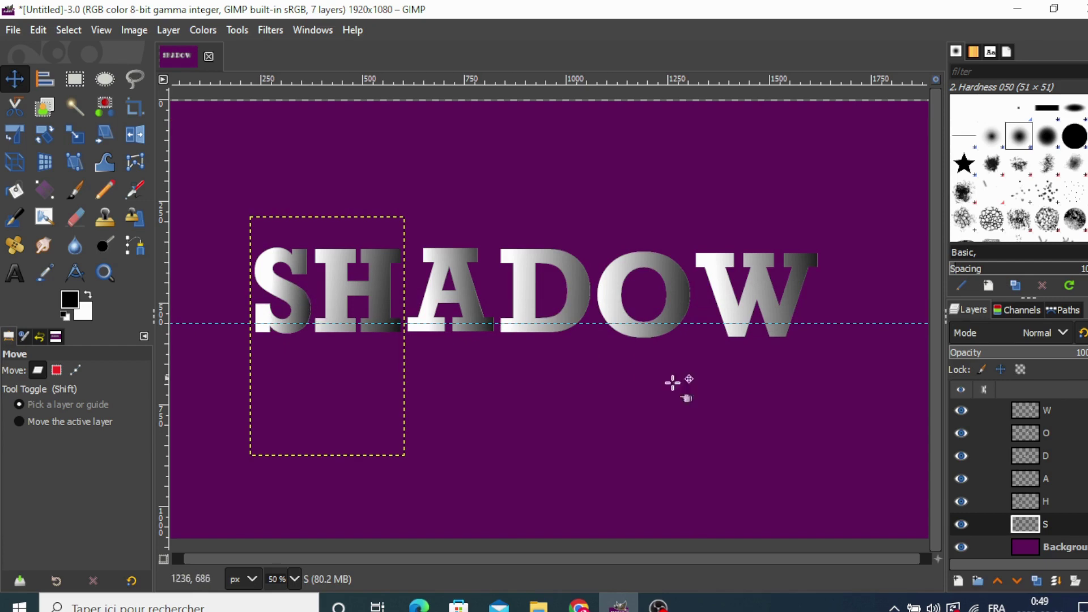
Shift the S, H and A letters up and left so they overlap
drag(302, 304, 291, 288)
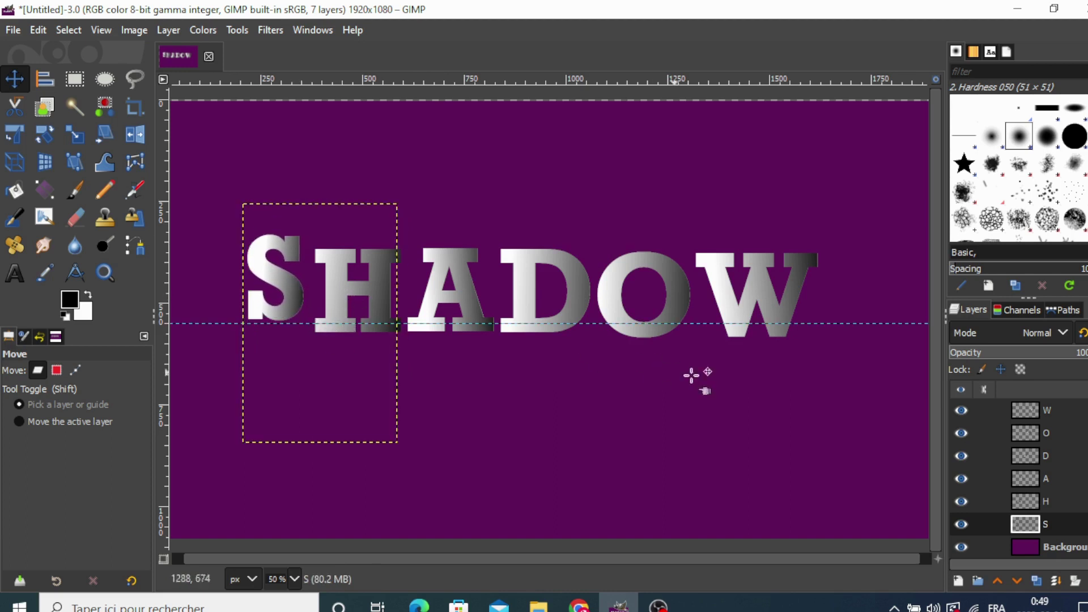
click(999, 494)
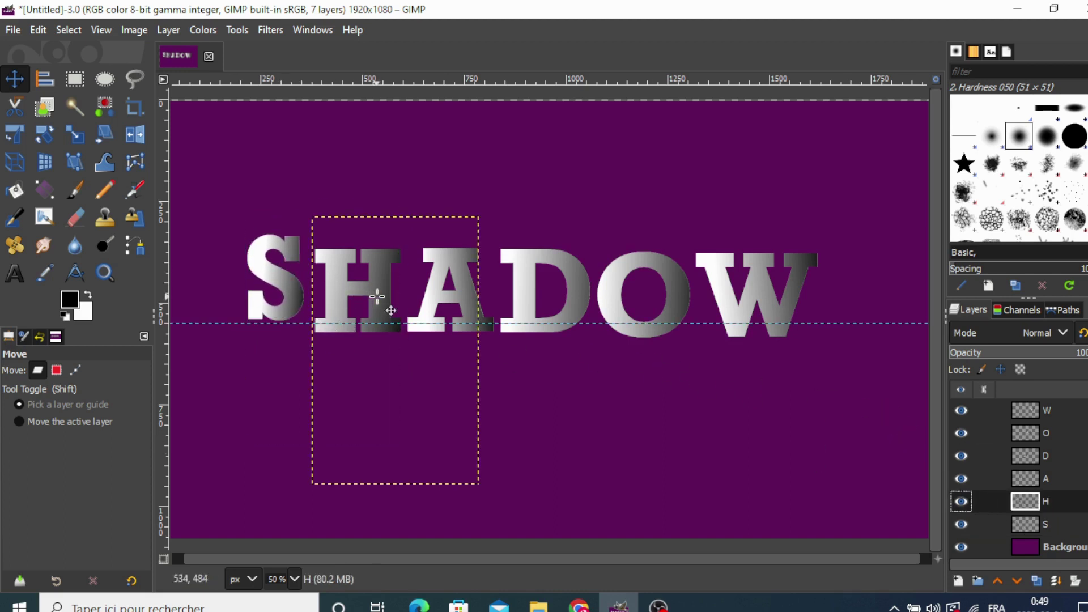
drag(377, 296, 361, 280)
click(1025, 478)
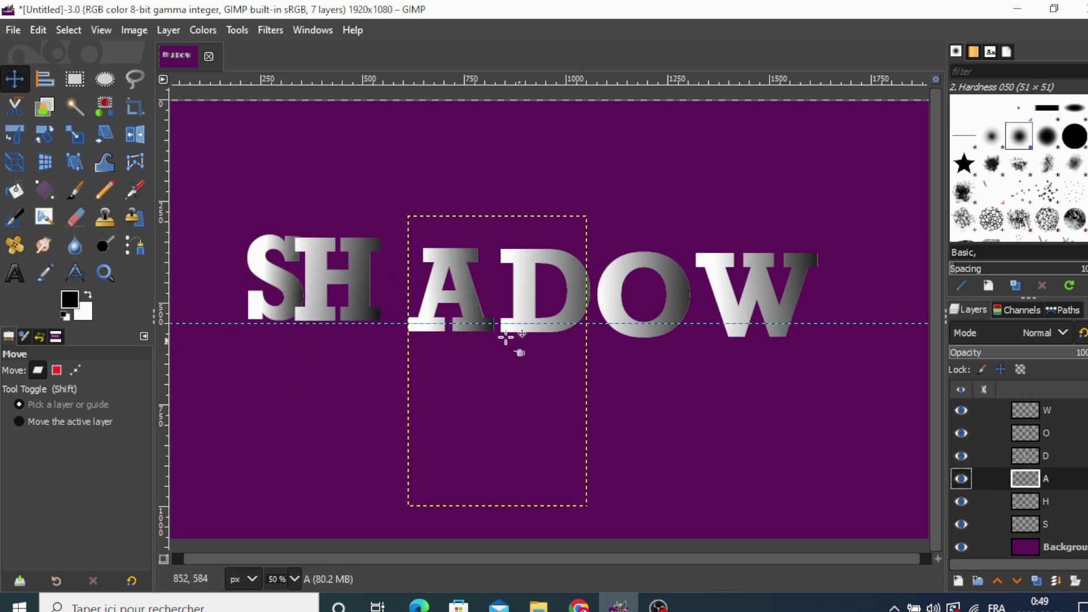
drag(468, 307, 430, 300)
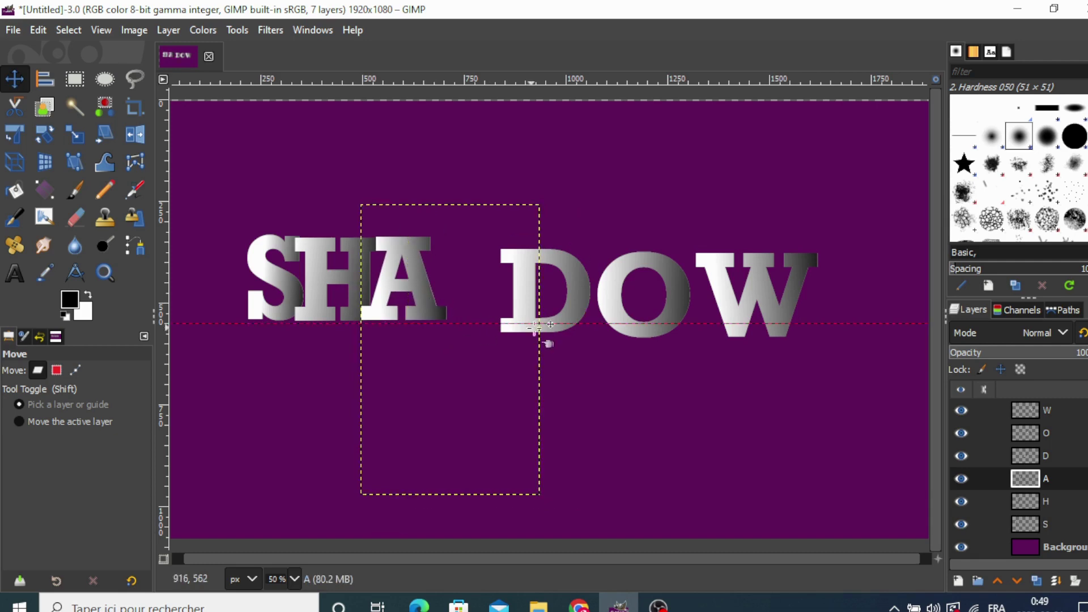
Pull the D, O and W letters left and up against their neighbours
click(1030, 456)
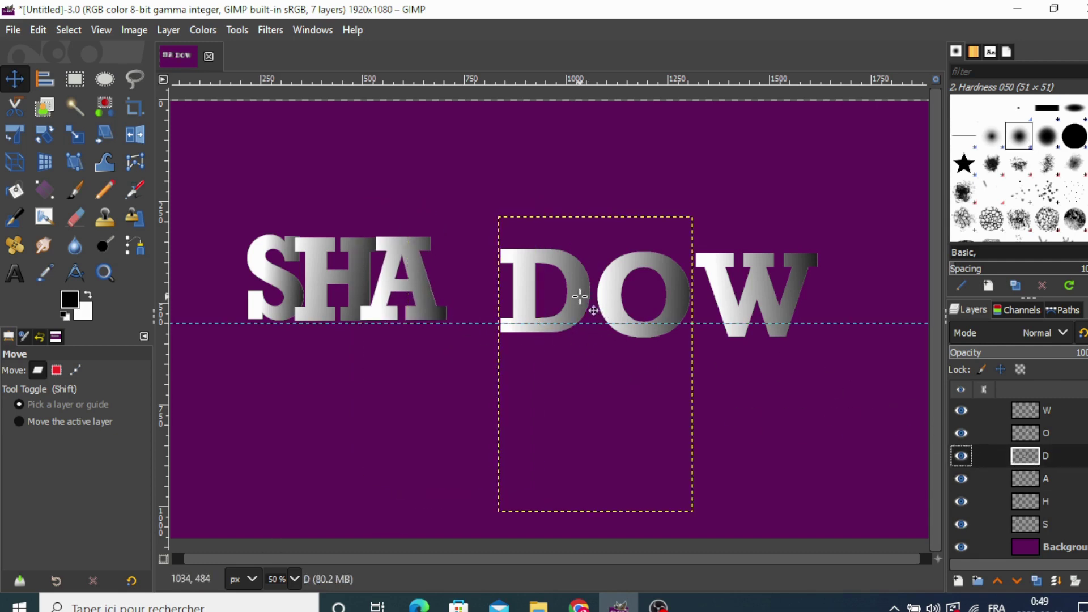
drag(560, 291, 514, 283)
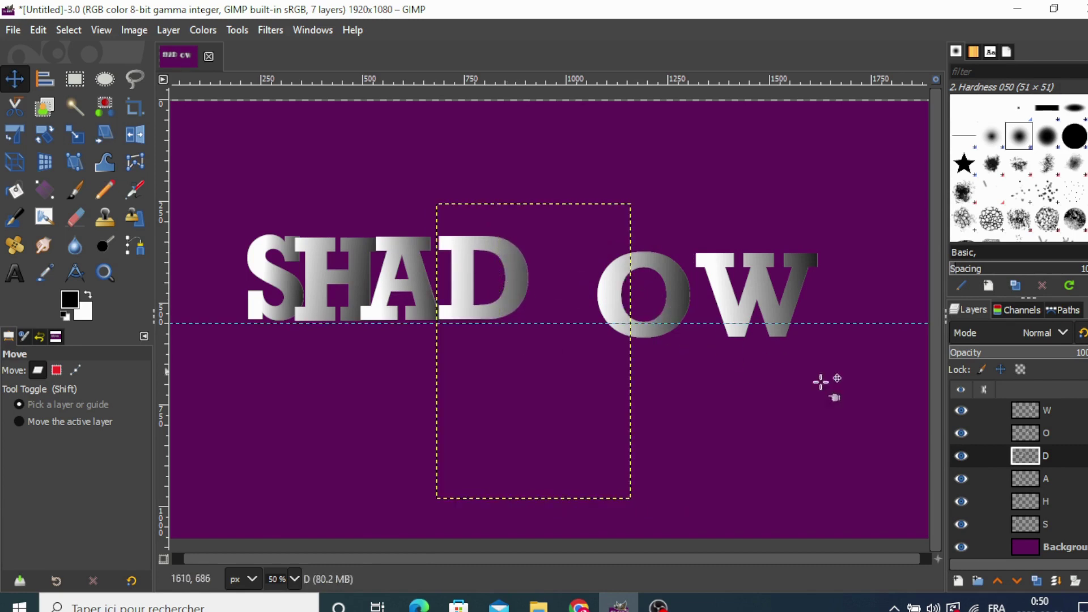
click(997, 433)
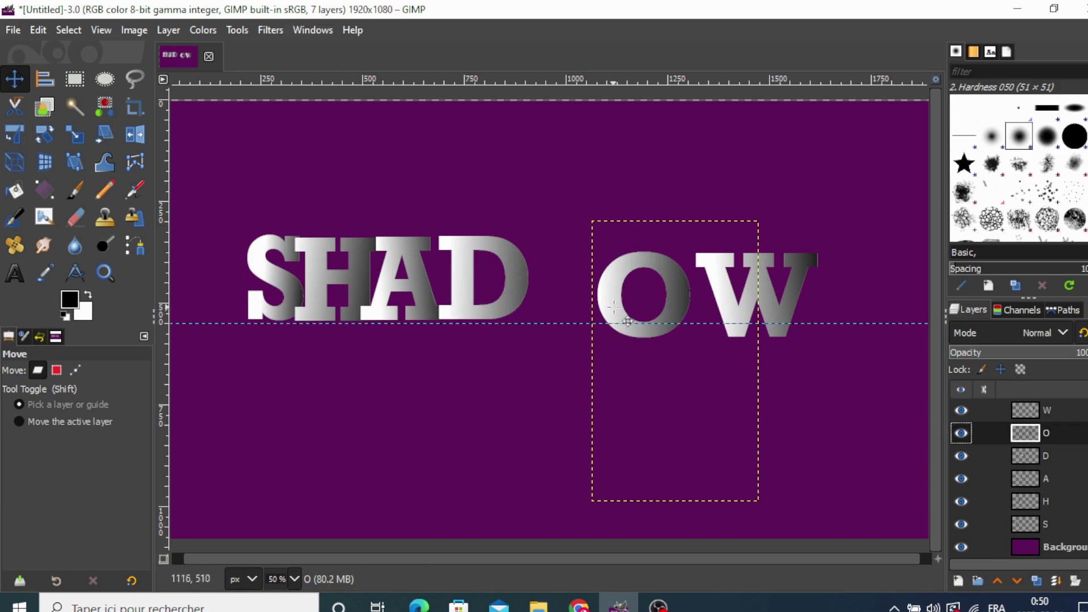
mouse_move(610, 303)
mouse_down()
mouse_move(528, 289)
mouse_move(563, 291)
mouse_move(535, 293)
mouse_up()
click(1006, 415)
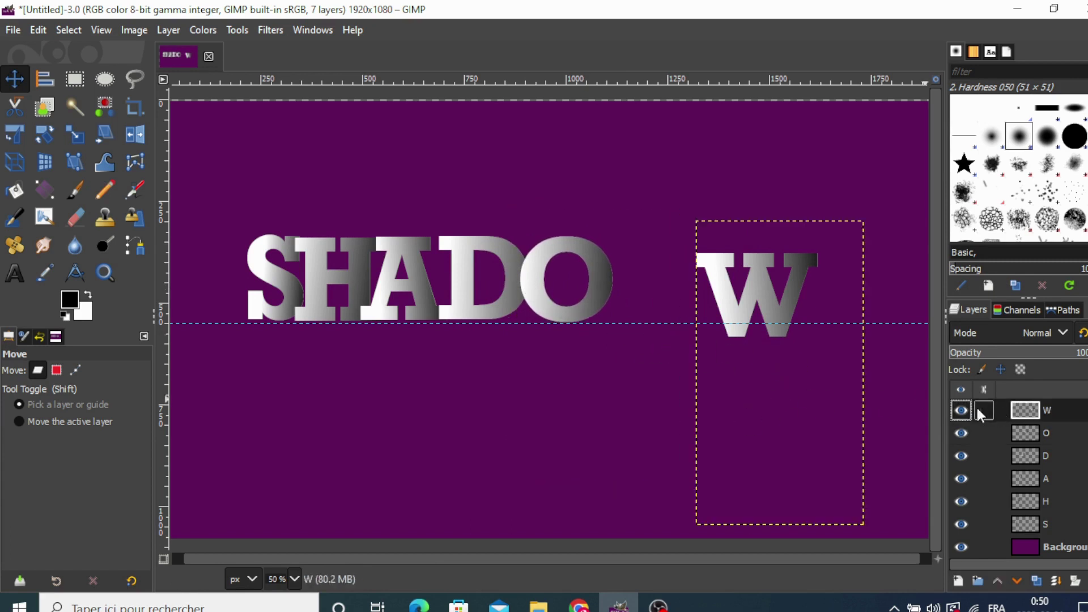
mouse_move(734, 320)
mouse_down()
mouse_move(658, 297)
mouse_move(637, 302)
mouse_up()
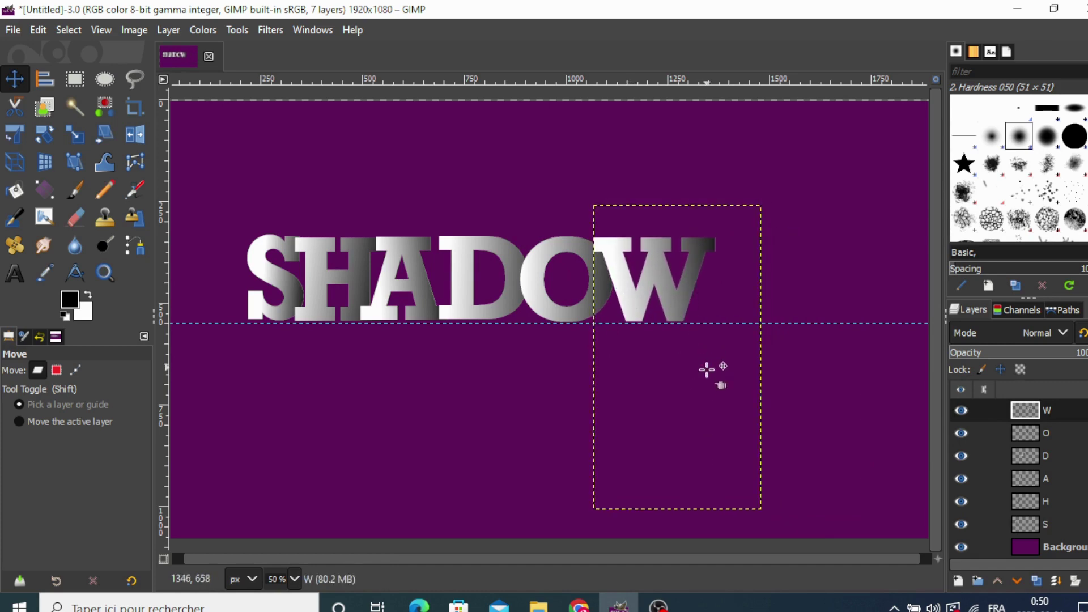
click(1023, 547)
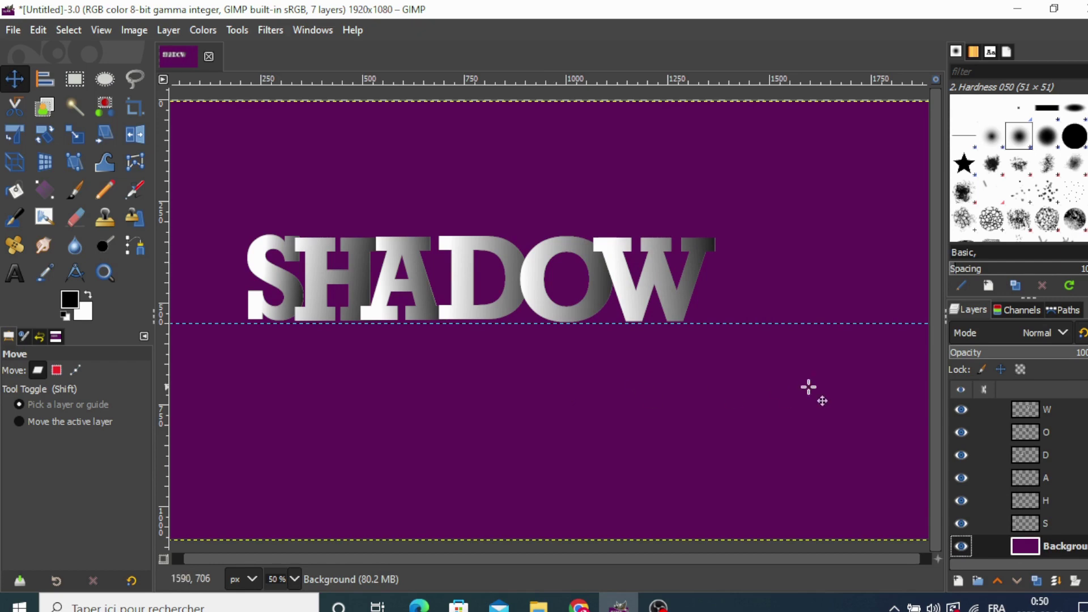
click(1027, 412)
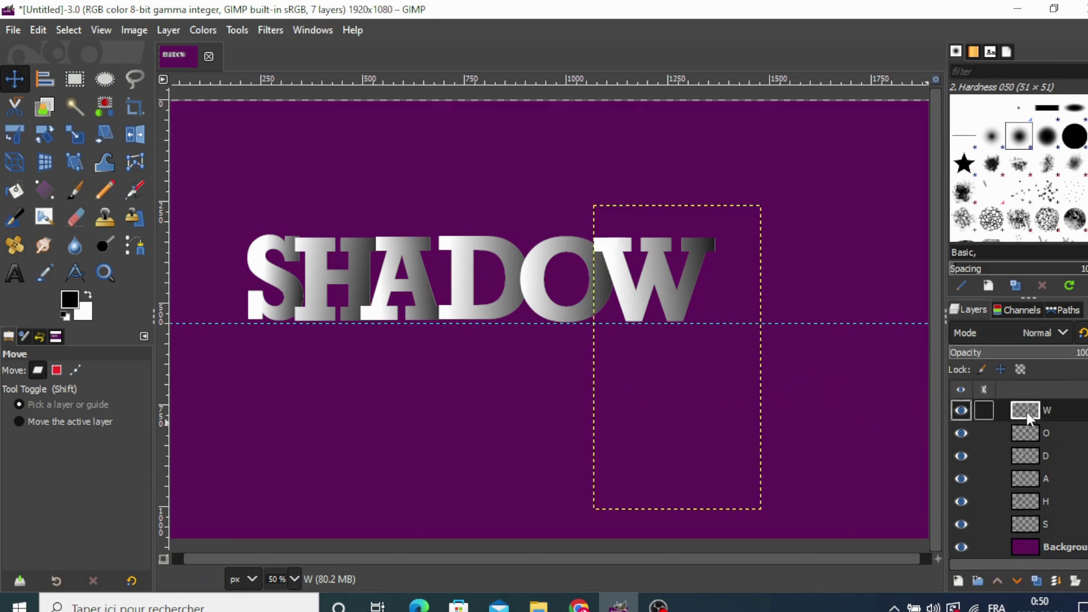
Merge the W, O, D, A and H layers down into S, and drag the horizontal guide off
click(1056, 581)
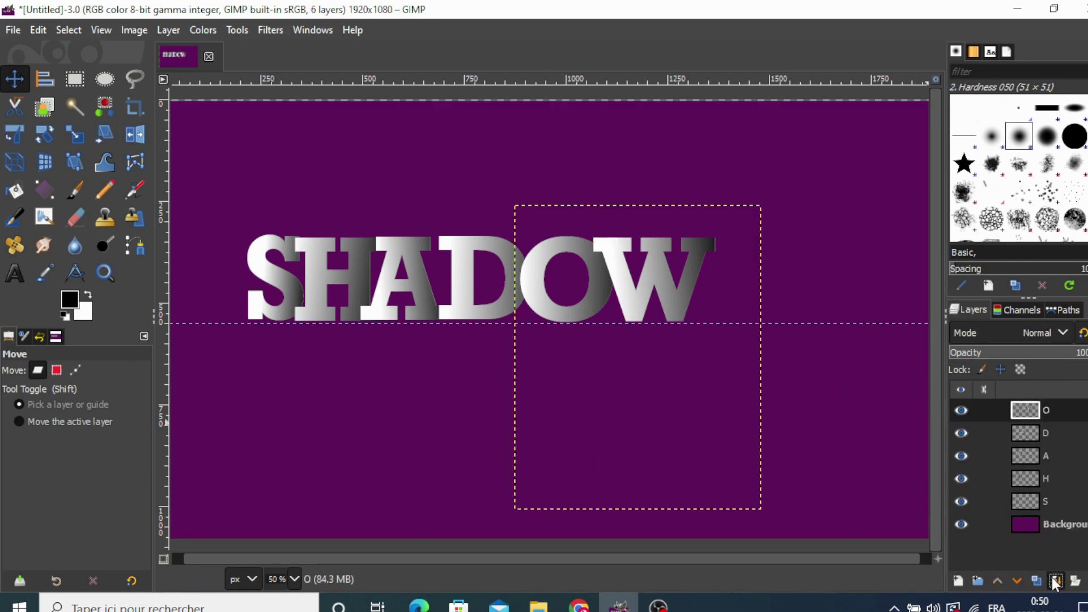
click(1055, 581)
click(1055, 581)
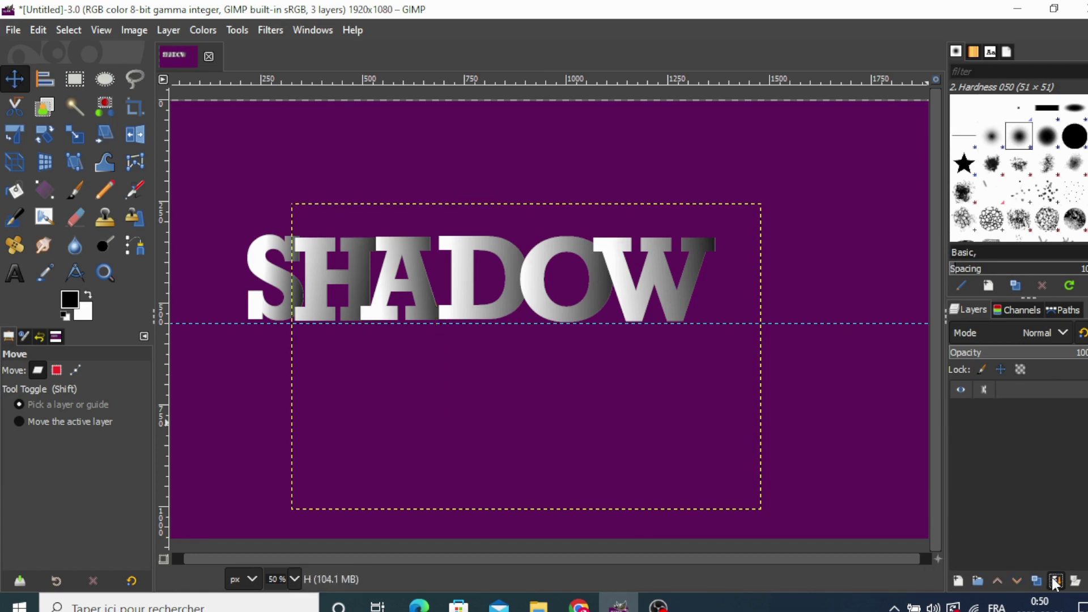
click(1055, 581)
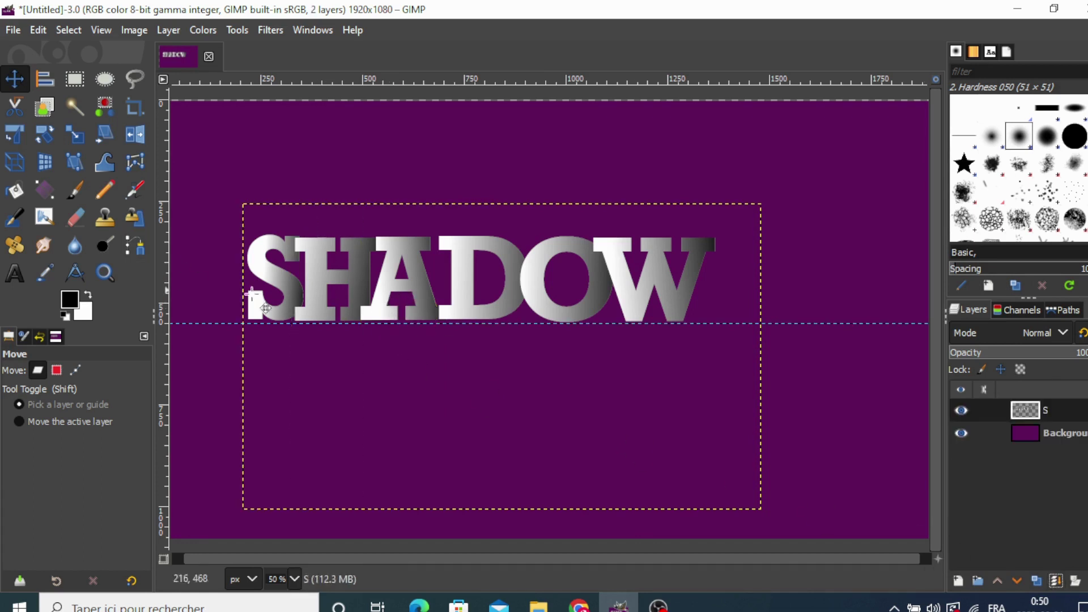
drag(189, 322, 206, 88)
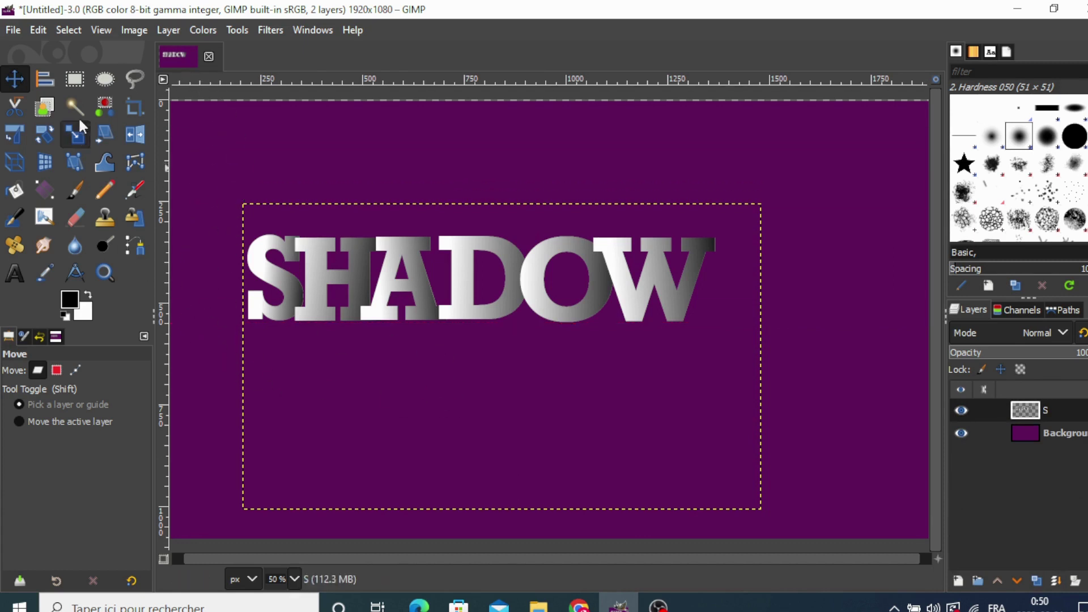
Scale the merged SHADOW layer to about 1513×893 px and nudge it up and right
click(70, 139)
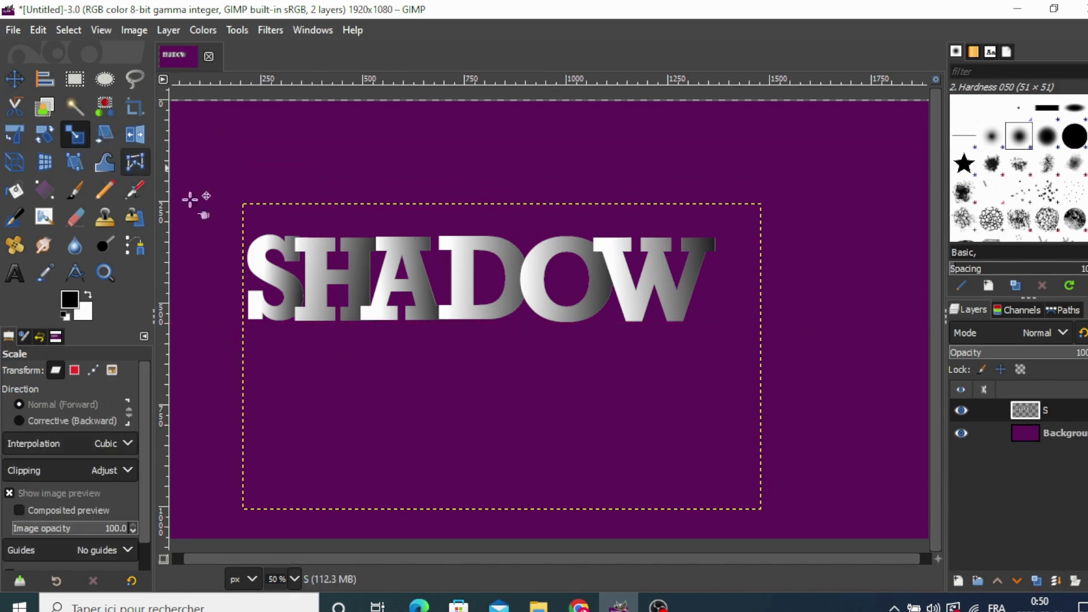
click(430, 289)
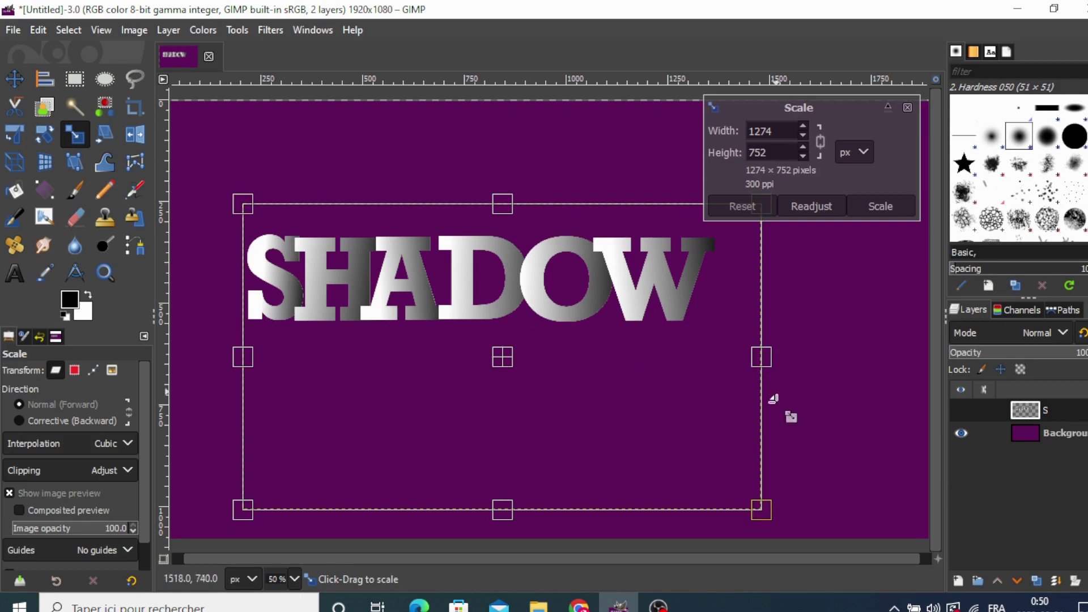
mouse_move(761, 509)
mouse_down()
mouse_move(910, 505)
mouse_move(896, 496)
mouse_up()
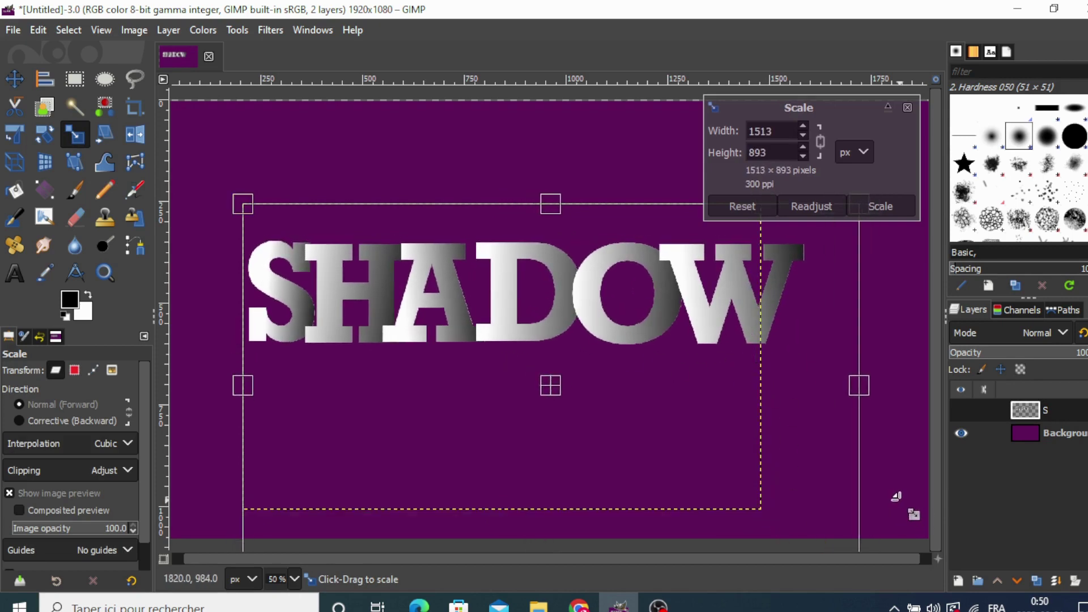
click(862, 205)
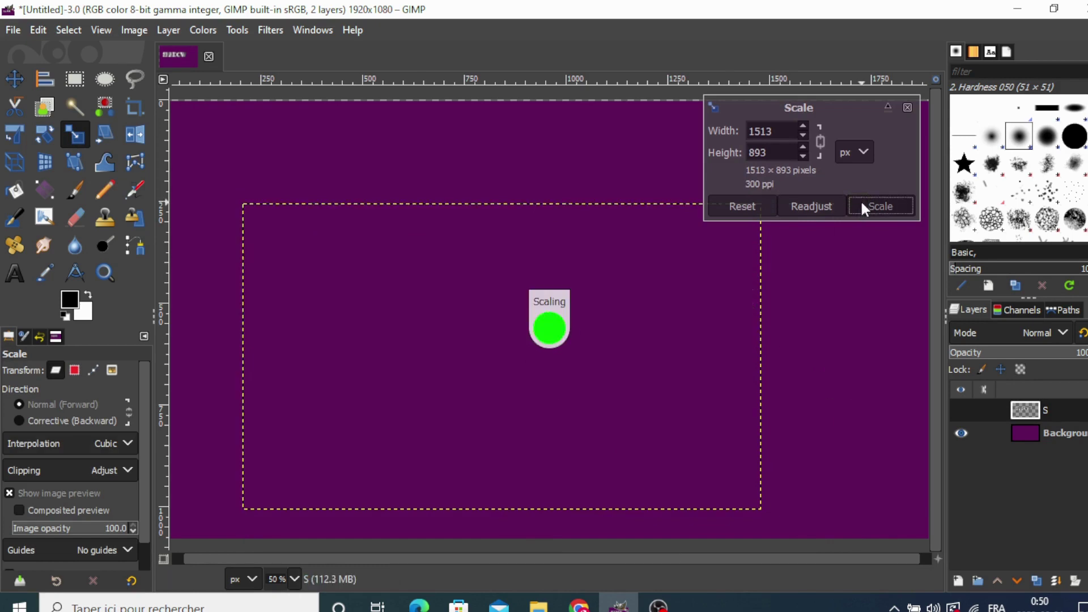
click(15, 78)
drag(337, 322, 368, 279)
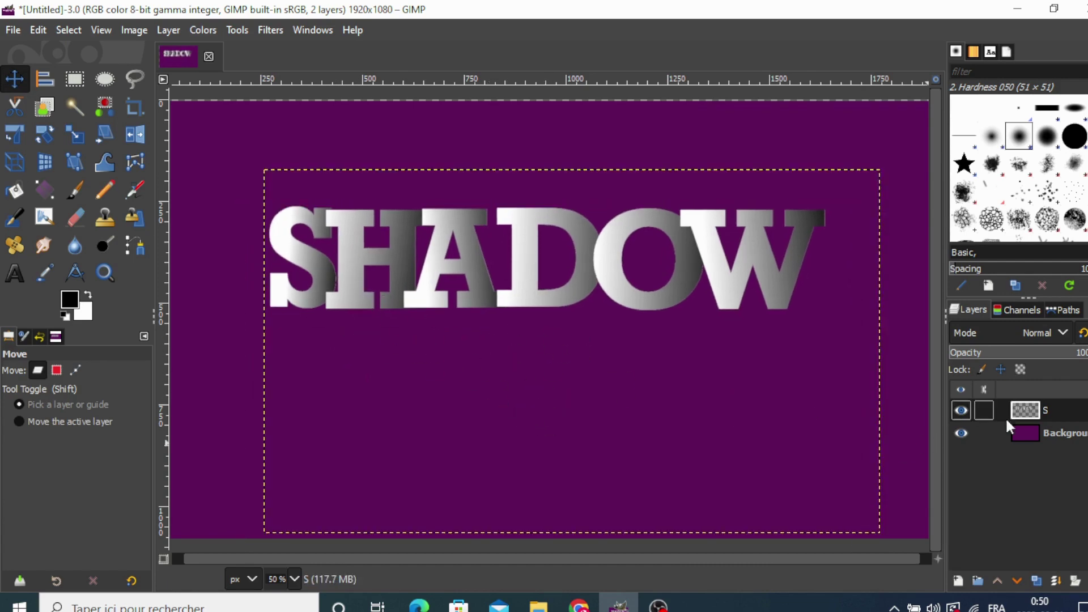
Duplicate the SHADOW layer and flip the copy vertically
click(1036, 579)
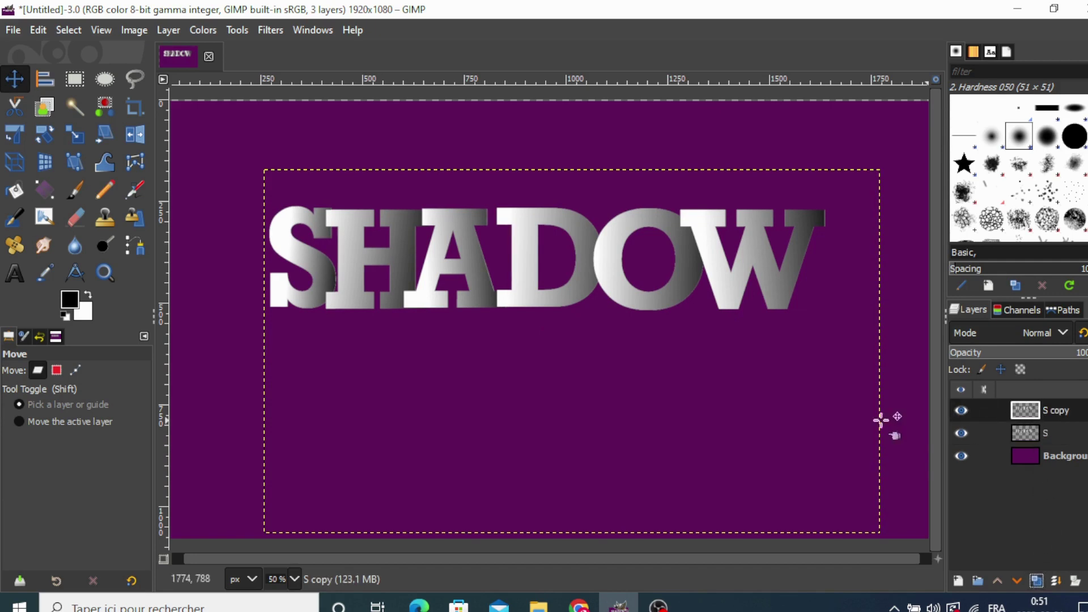
click(134, 135)
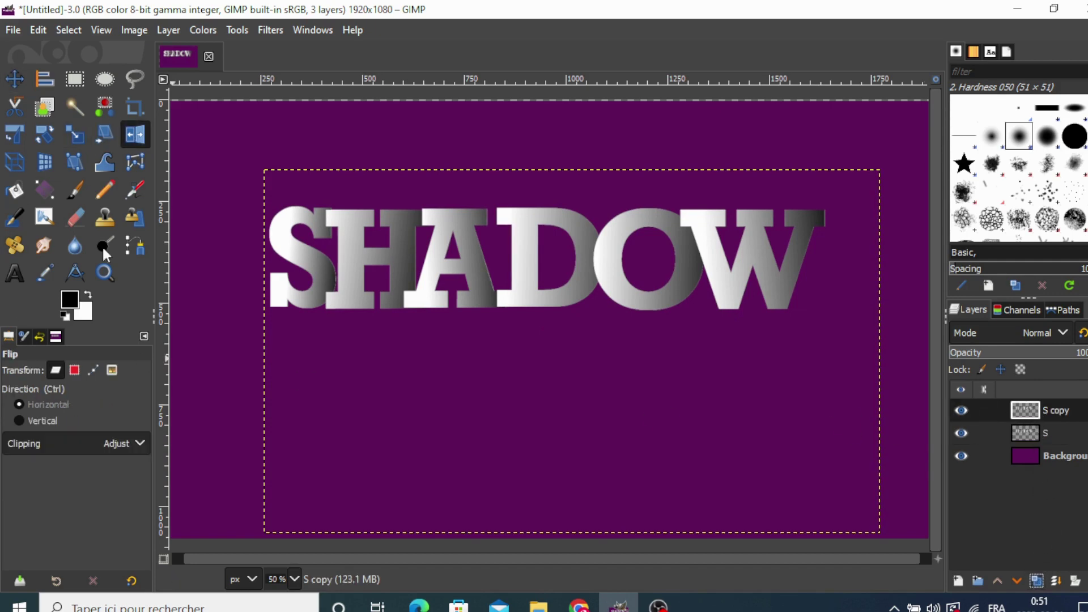
click(19, 420)
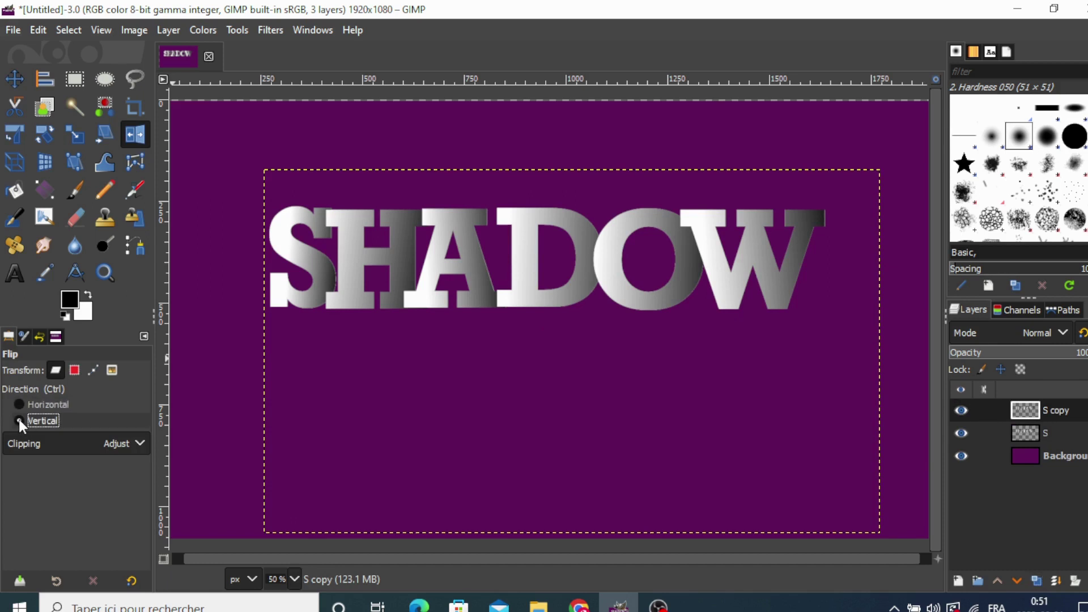
click(19, 402)
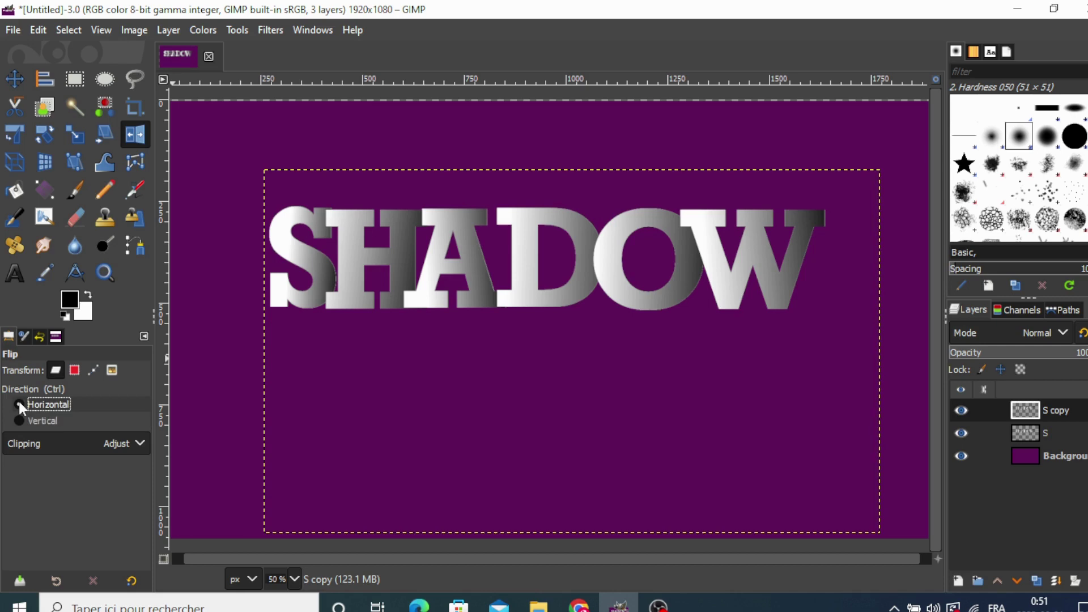
click(526, 295)
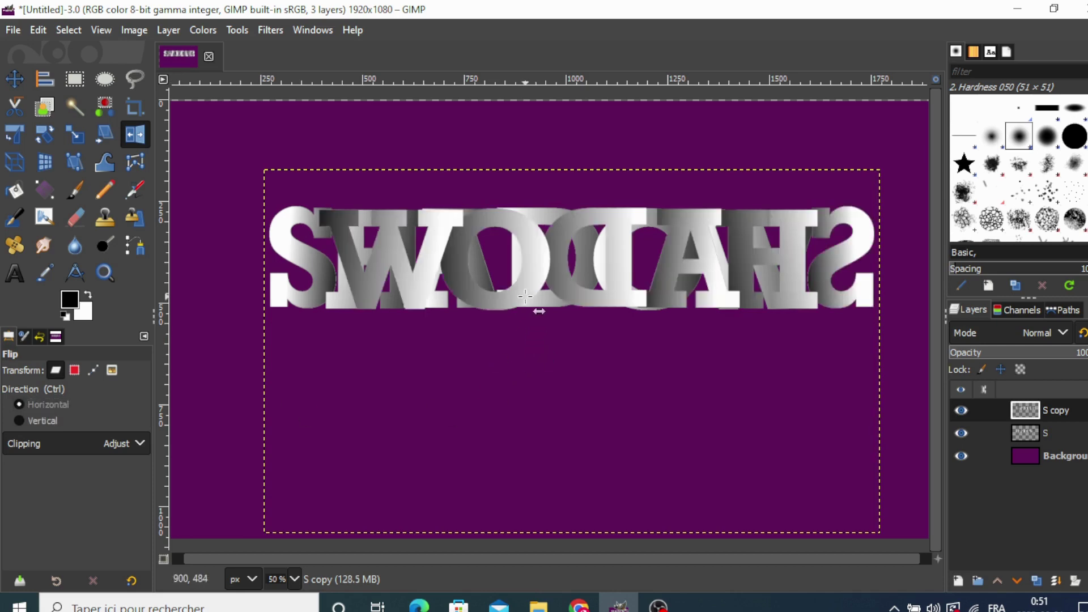
click(36, 29)
click(44, 49)
click(18, 419)
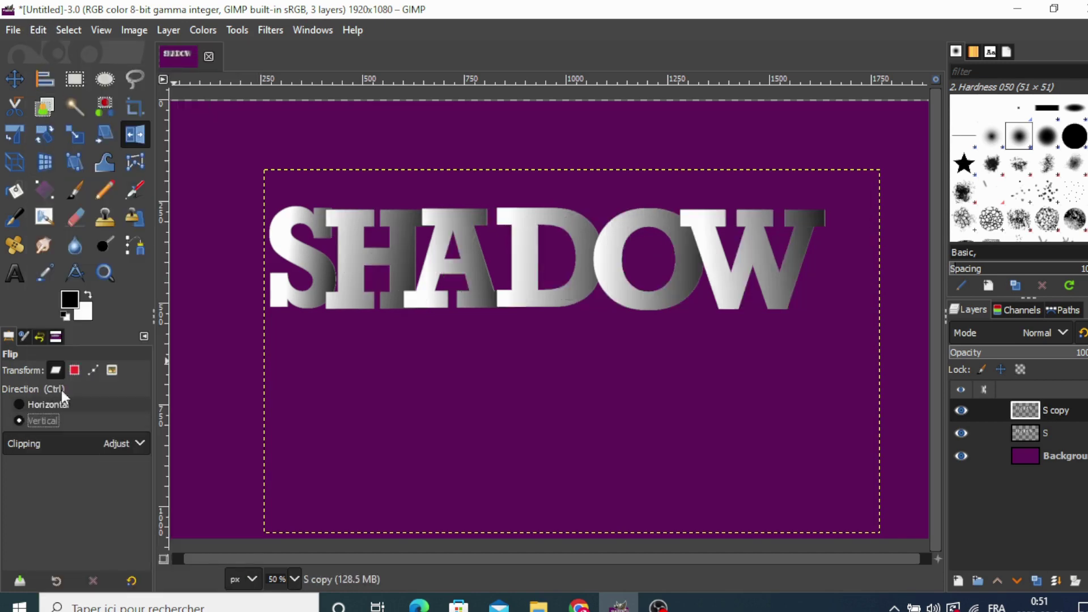
click(349, 298)
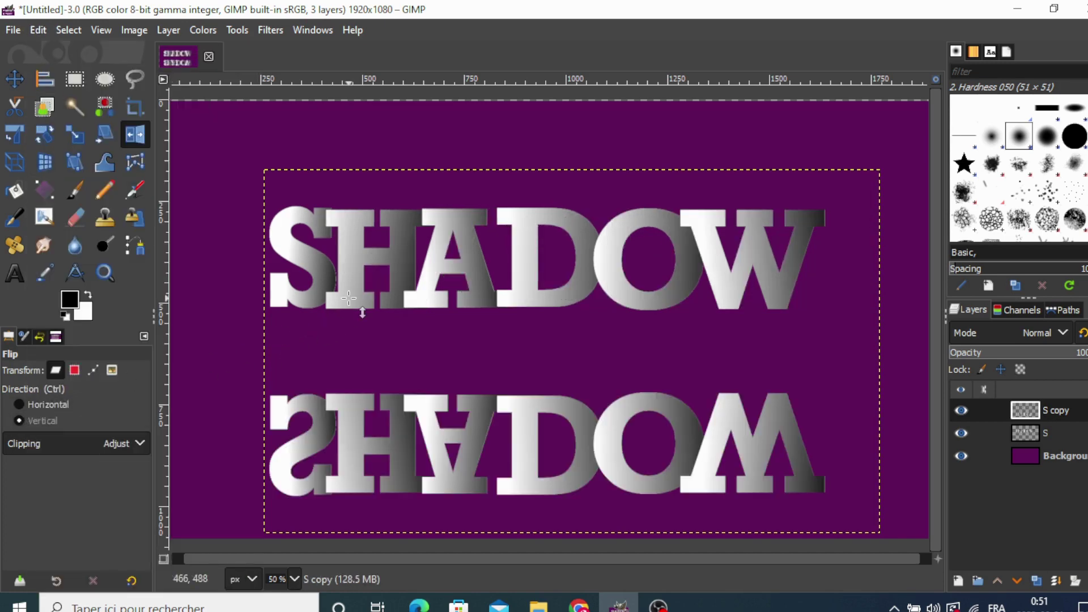
Move the flipped copy up beneath the original and lower its opacity
click(14, 79)
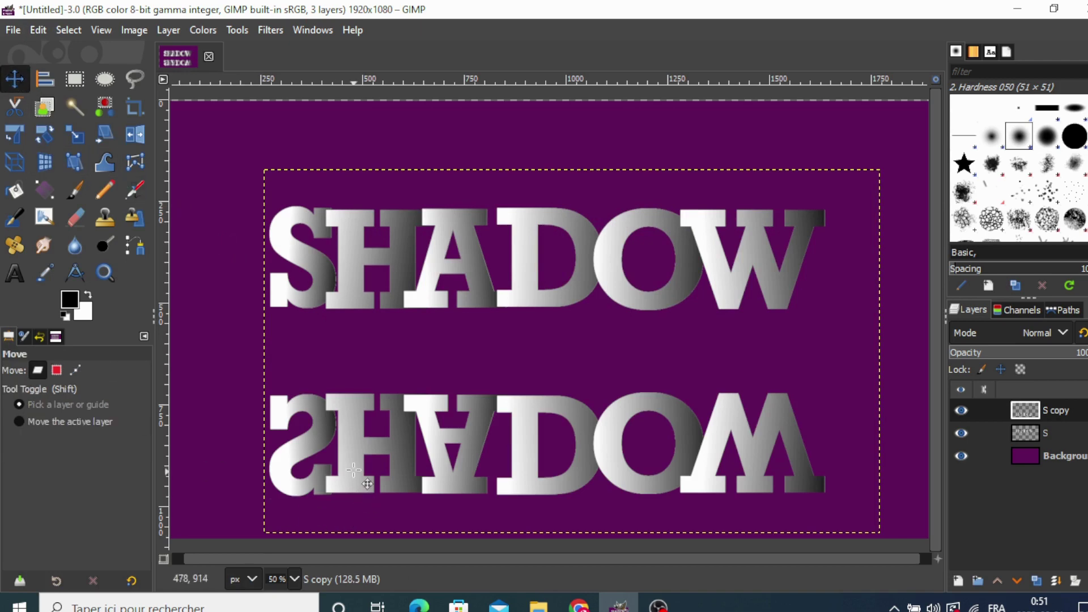
drag(353, 469, 355, 388)
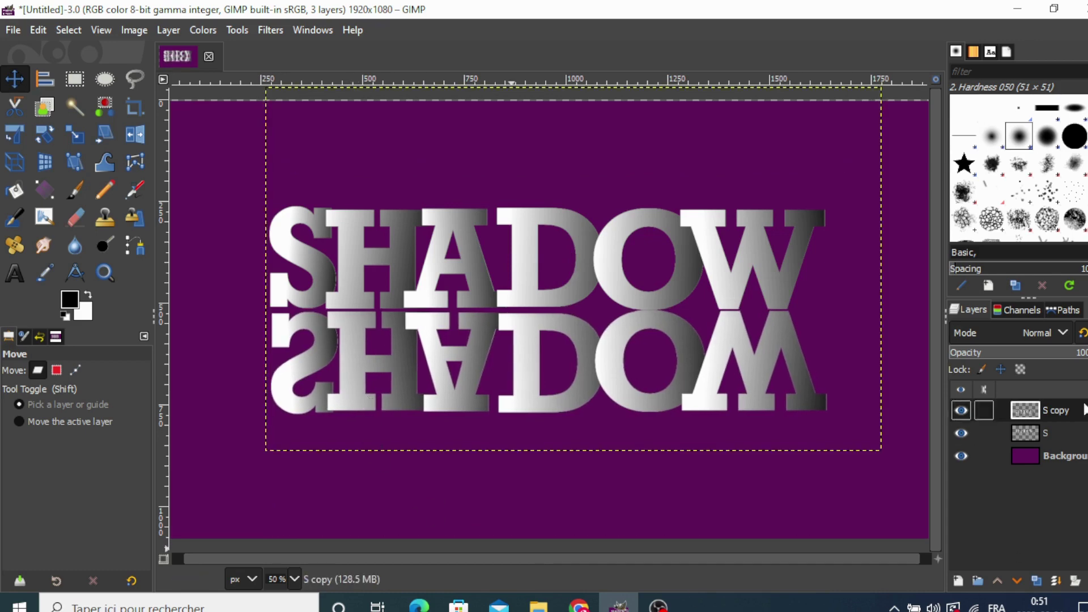
drag(1081, 354, 1001, 355)
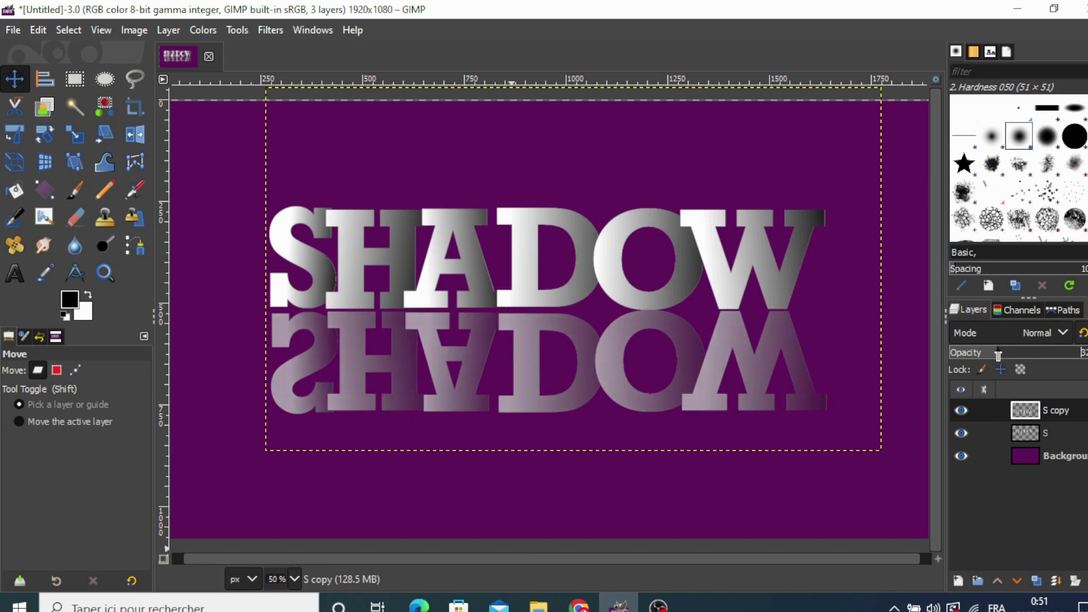
drag(993, 355, 999, 354)
Add a white layer mask to S copy and load its alpha as a selection
right_click(1028, 410)
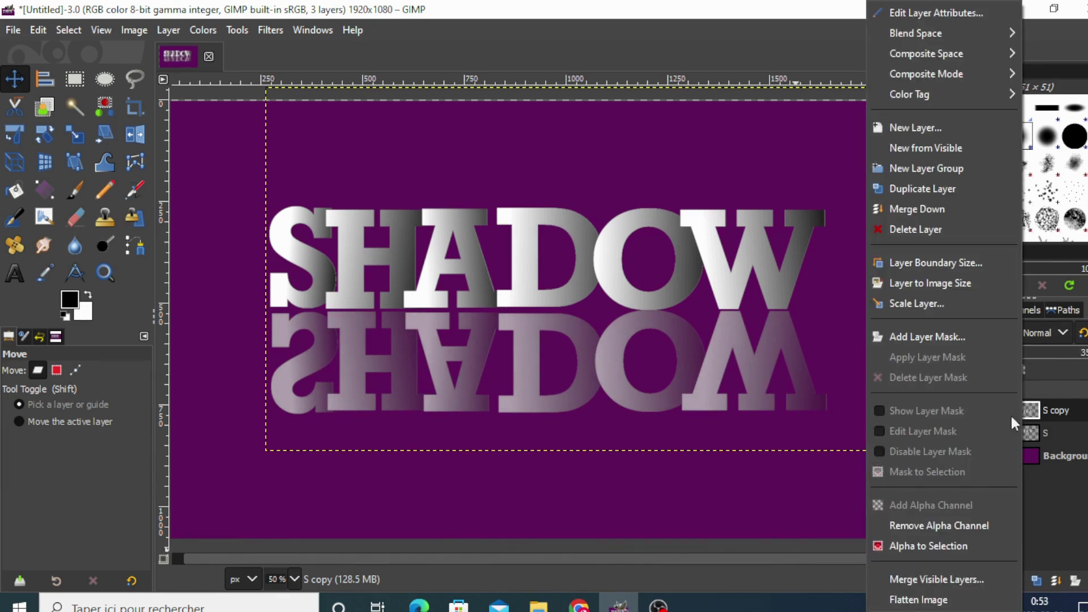
click(907, 335)
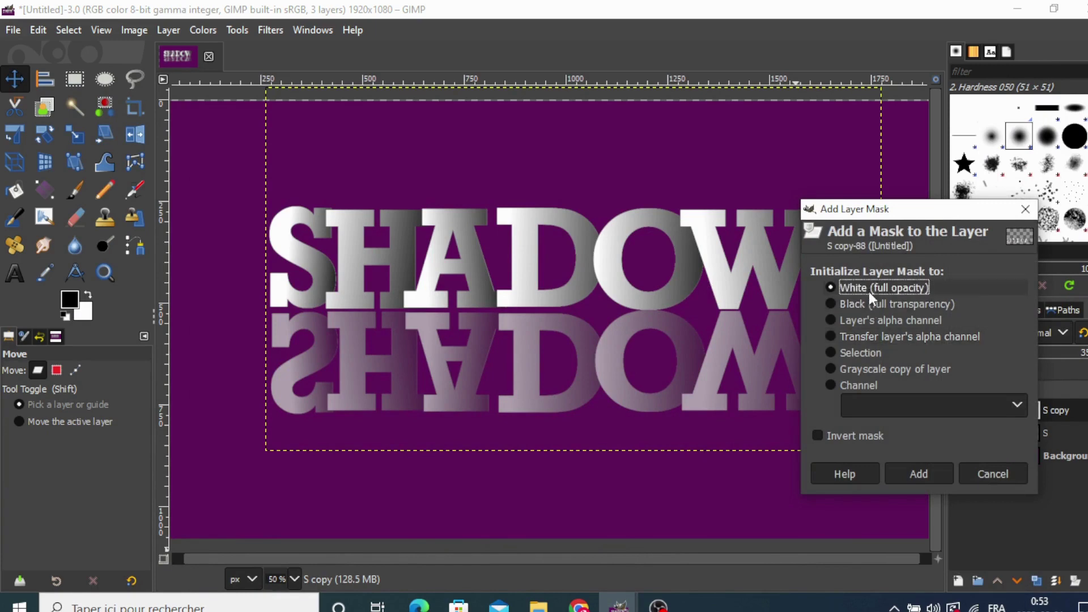
click(918, 473)
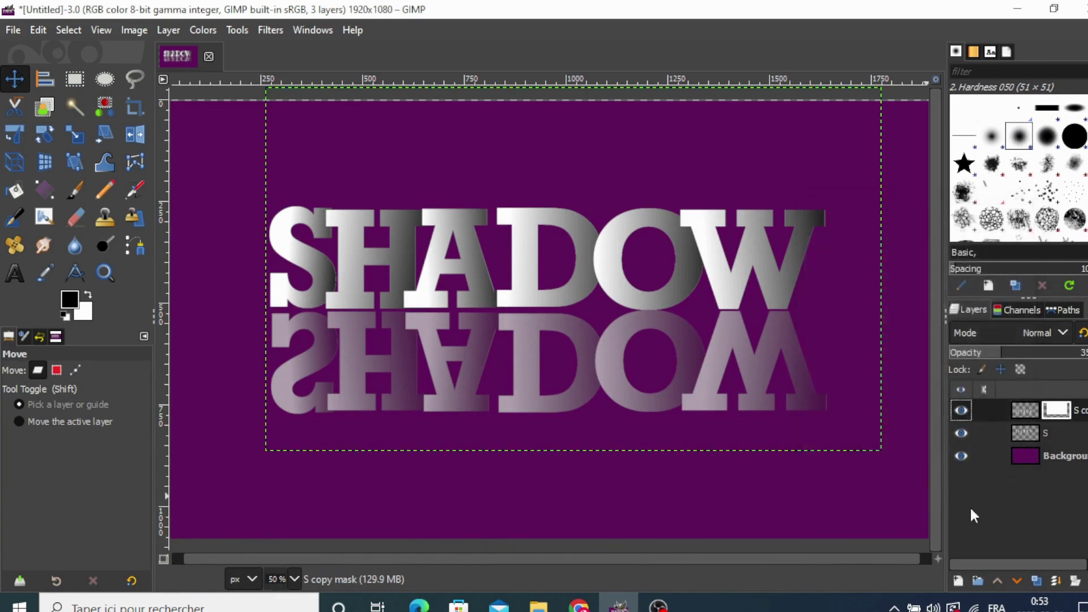
right_click(1017, 409)
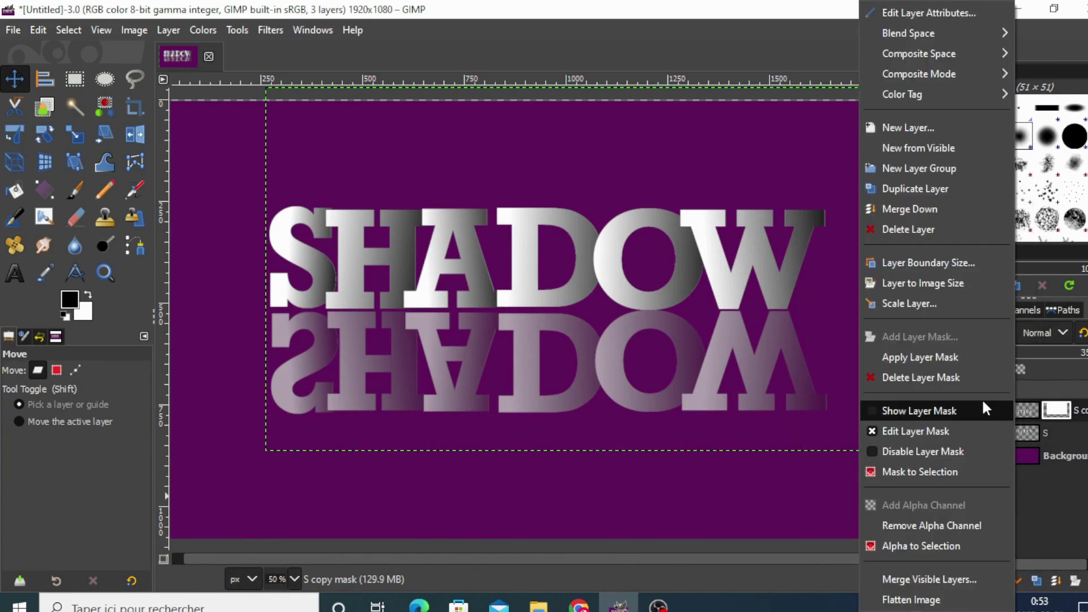
click(938, 544)
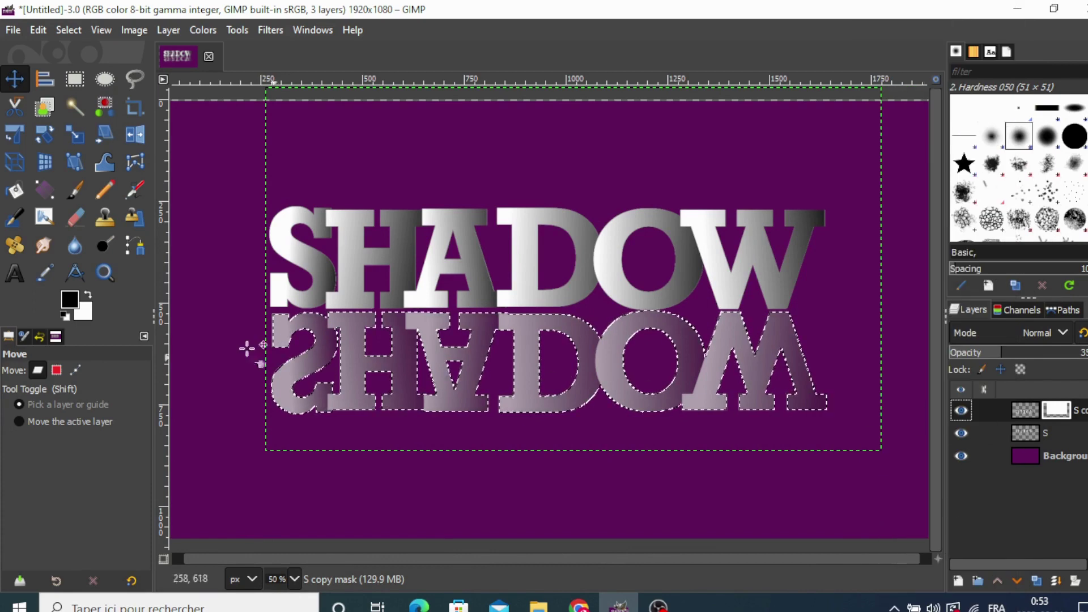
Draw a vertical FG to BG (RGB) gradient on the mask, then clear the selection
click(50, 190)
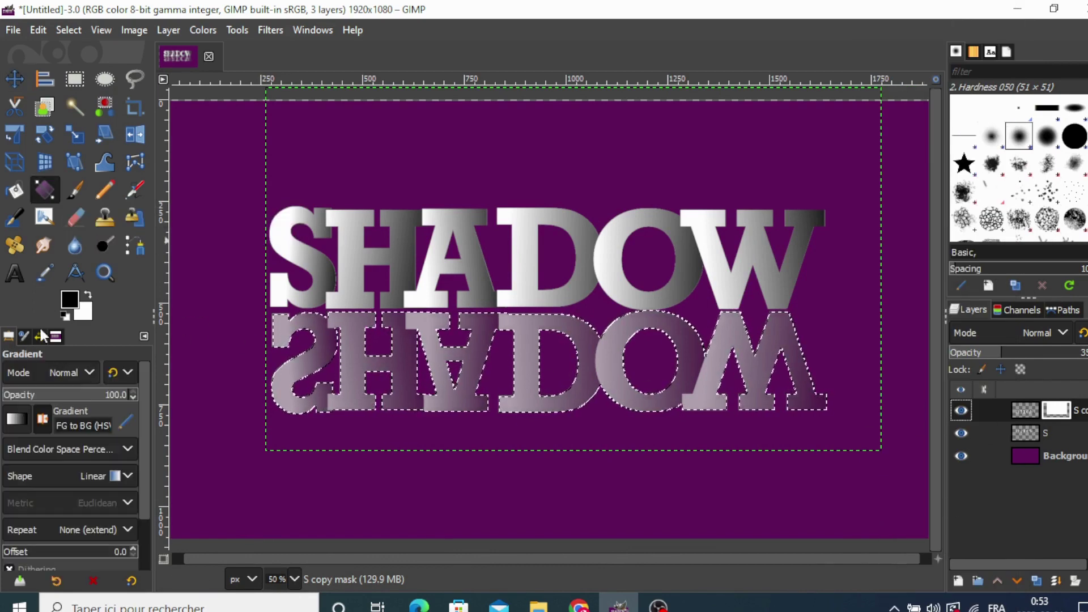
click(22, 414)
click(83, 265)
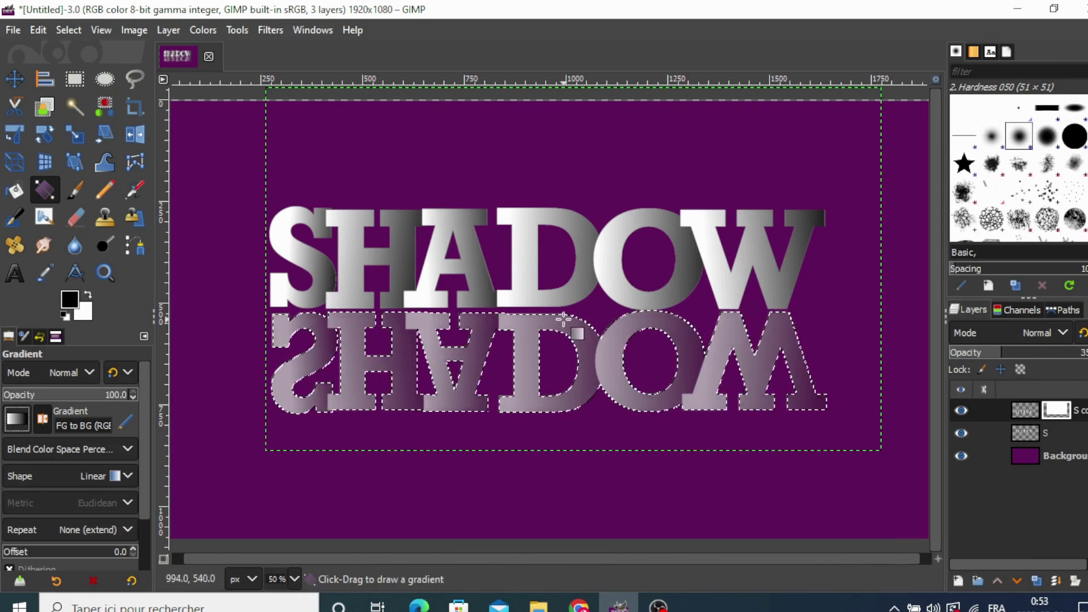
mouse_move(564, 348)
mouse_down()
mouse_move(564, 315)
mouse_move(563, 416)
mouse_up()
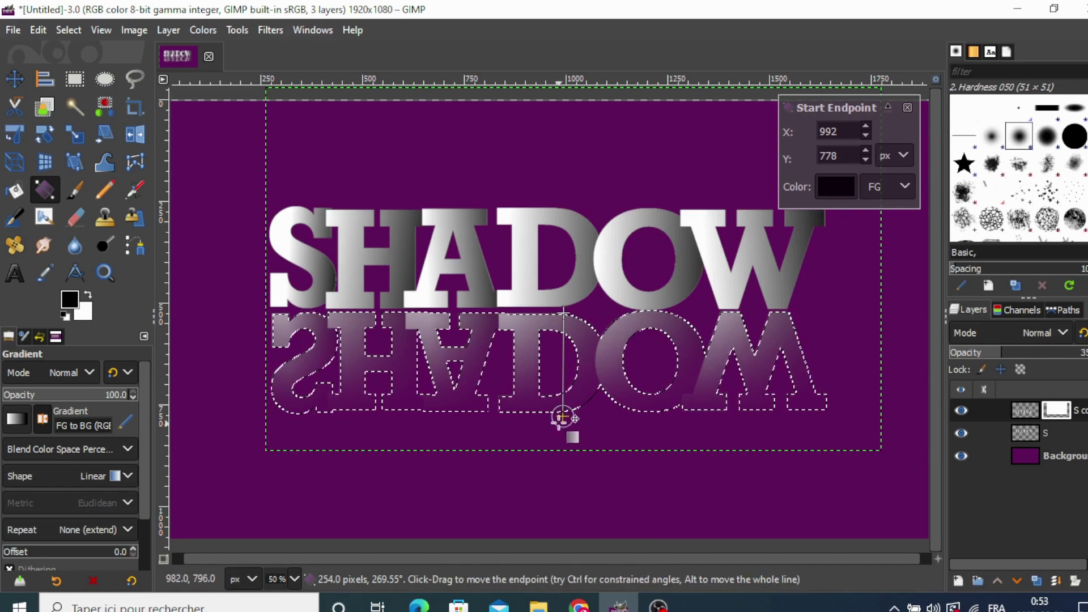
drag(561, 418, 562, 406)
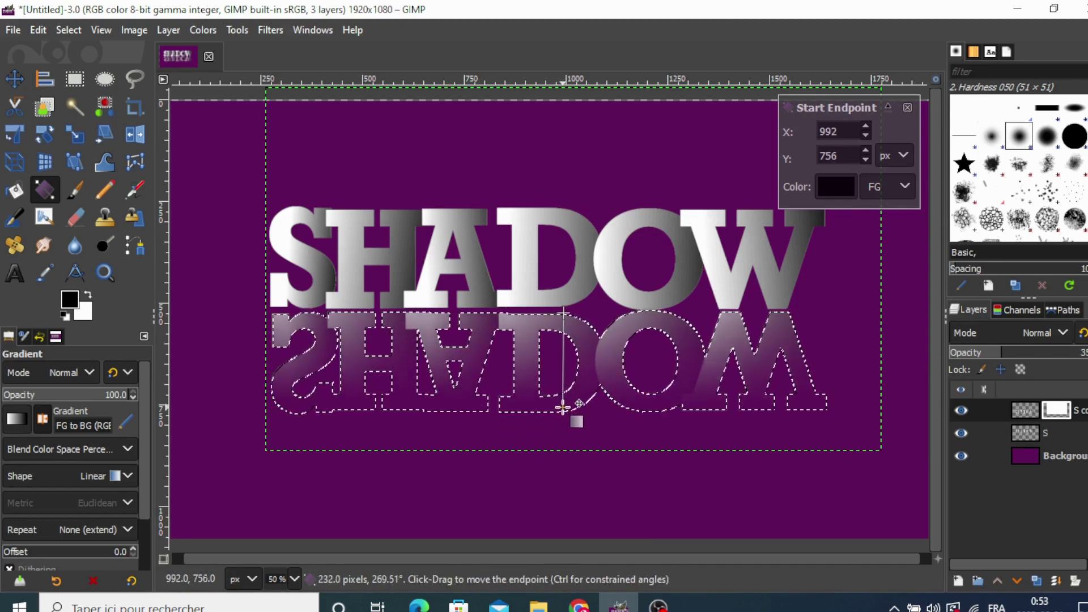
click(14, 78)
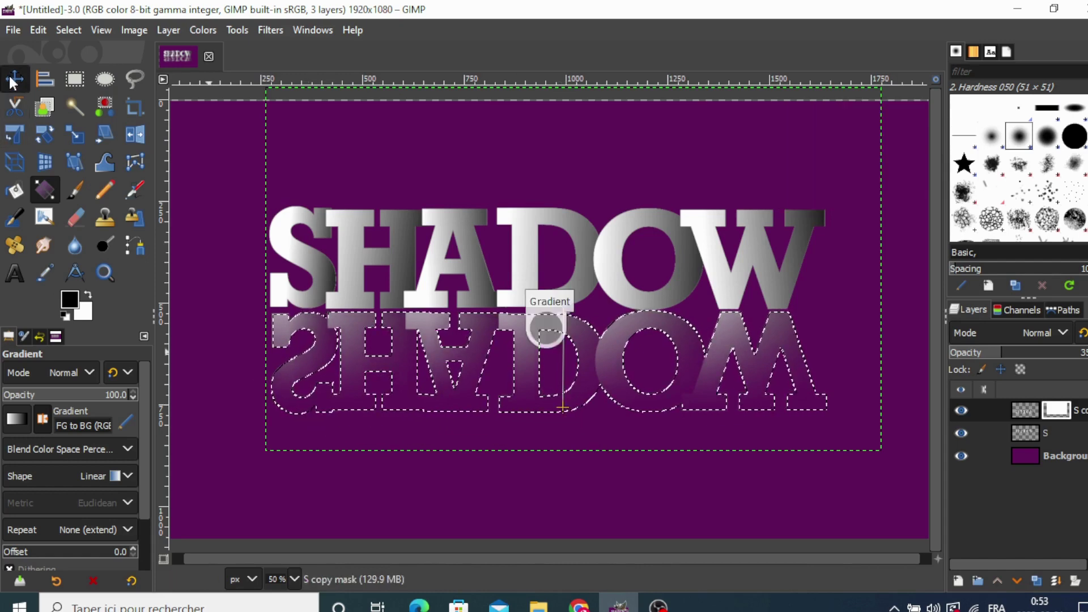
click(66, 30)
click(85, 77)
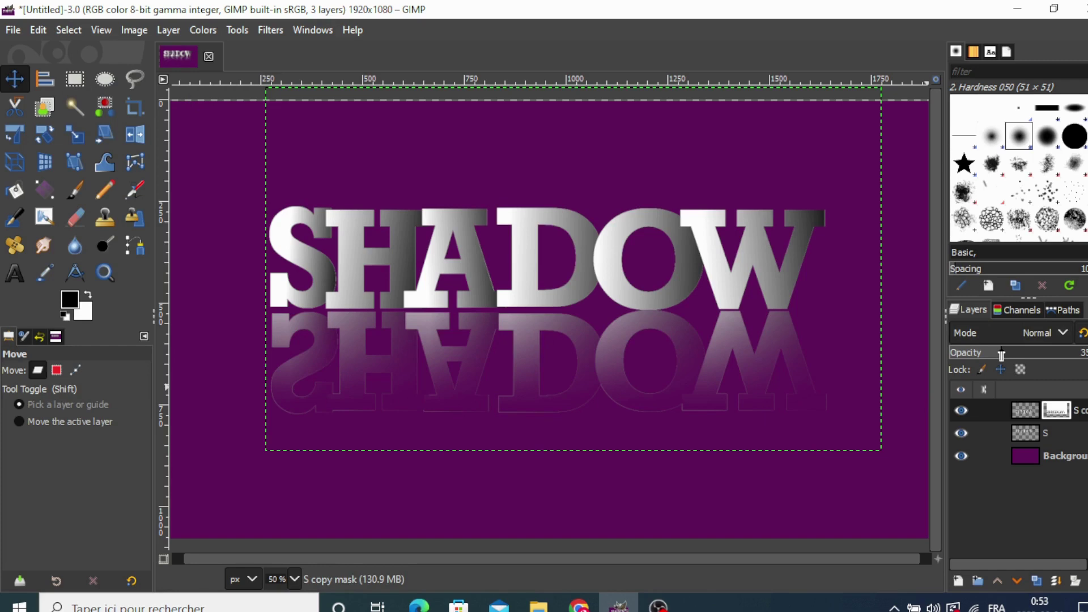
Raise the S copy reflection's opacity to about 76%
mouse_move(1001, 354)
mouse_down()
mouse_move(1087, 354)
mouse_move(1048, 355)
mouse_up()
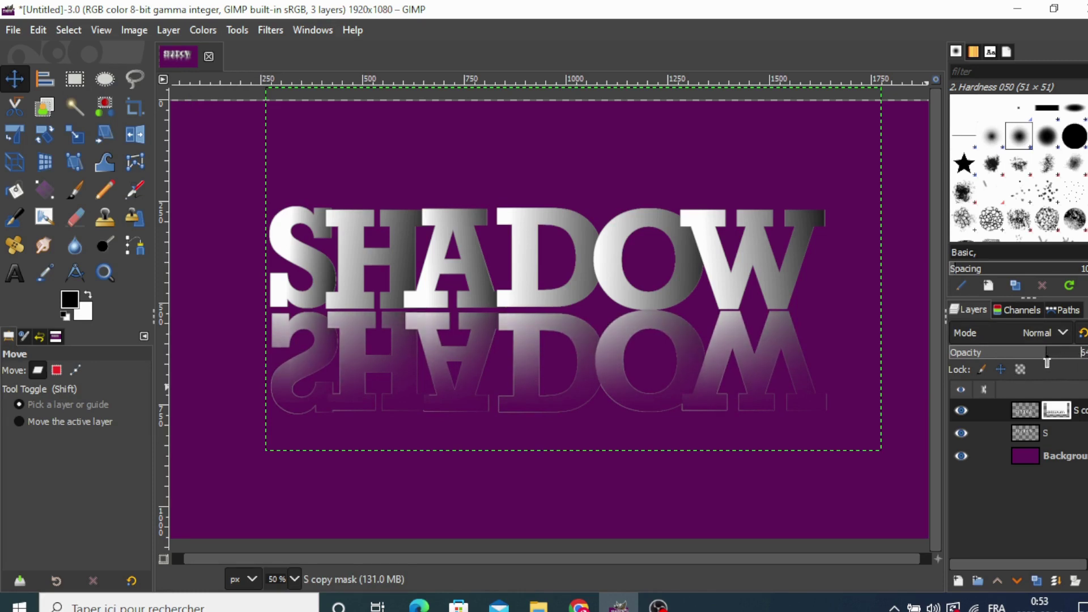
mouse_move(1047, 356)
mouse_down()
mouse_move(1087, 356)
mouse_move(1064, 366)
mouse_up()
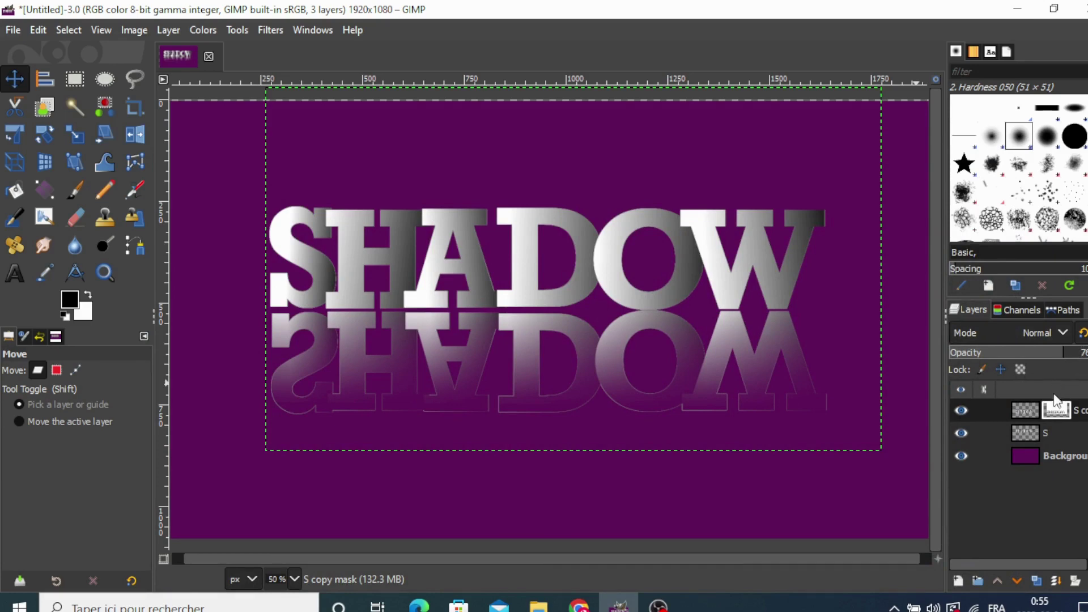
Create a New from Visible layer and hide the original text and reflection layers
right_click(1026, 407)
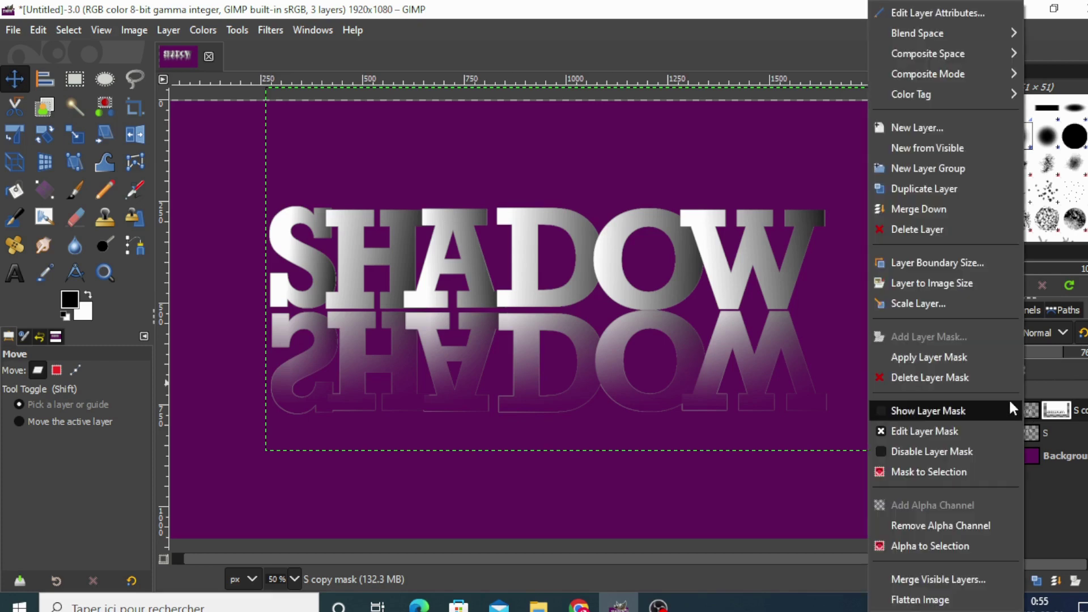
click(970, 149)
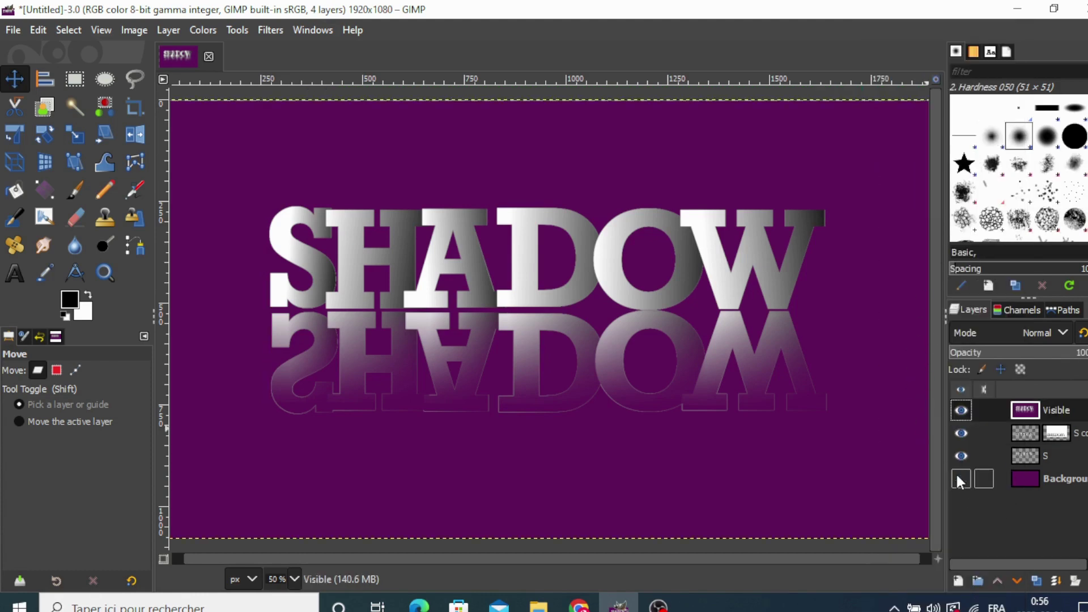
click(960, 454)
click(961, 433)
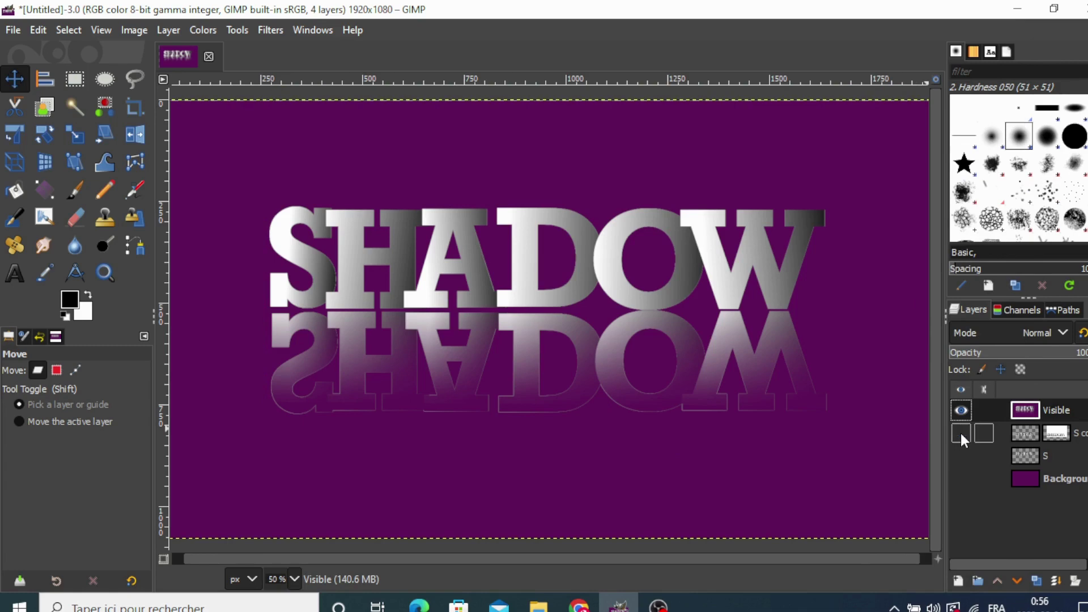